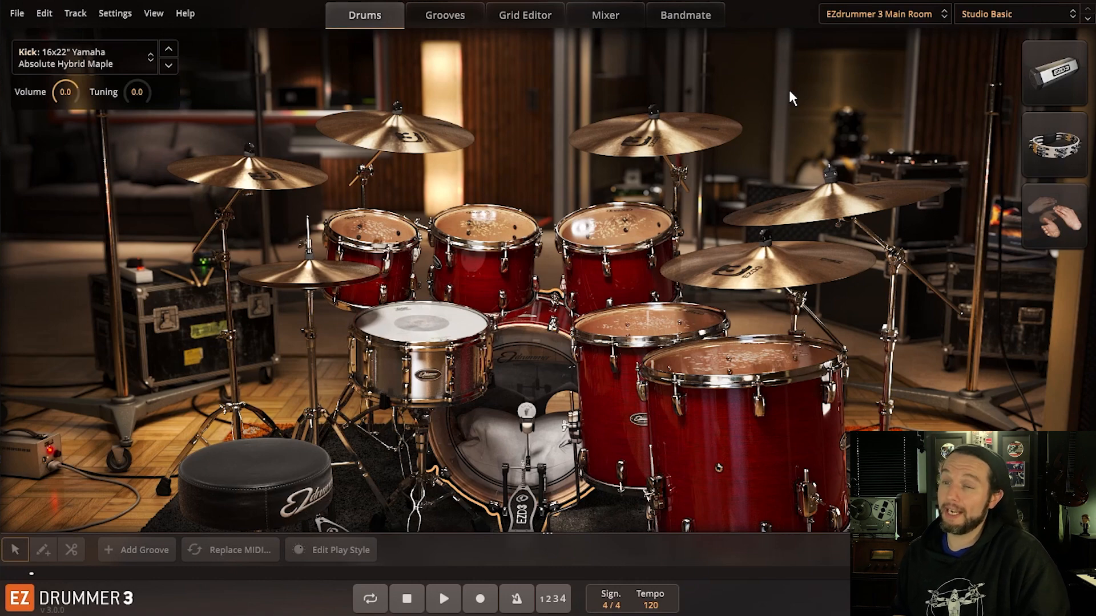
Step: Audition the snare, kick and first floor tom of the Main Room kit
{"action": "left_click", "coordinate": [437, 335]}
{"action": "left_click", "coordinate": [557, 380]}
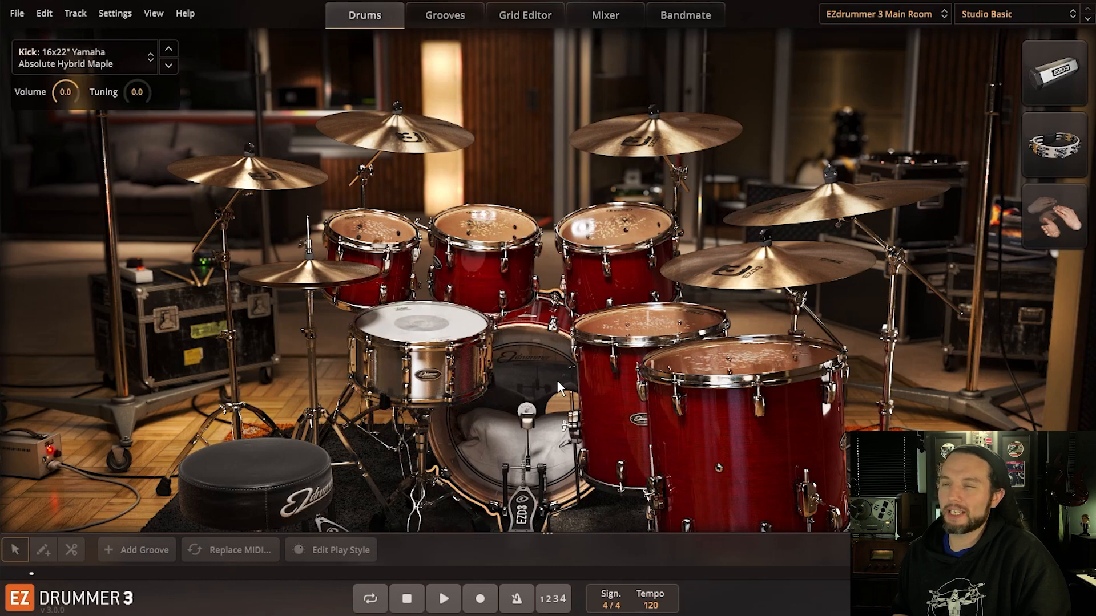
{"action": "left_click", "coordinate": [647, 322]}
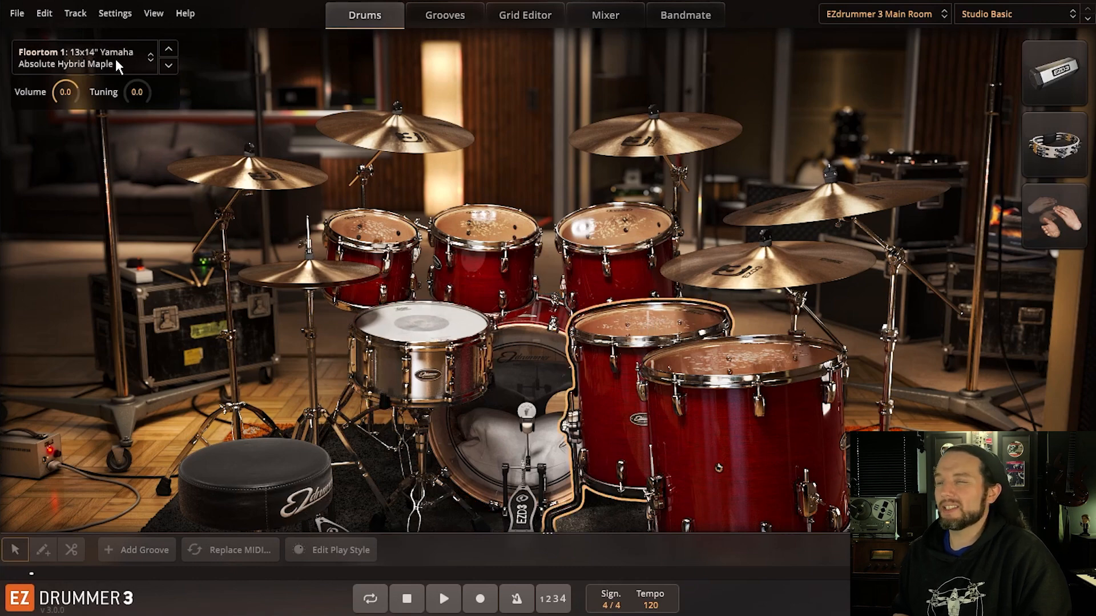
Step: Examine the instrument selector for the selected floor tom, plus the sound library and preset selectors
{"action": "left_click", "coordinate": [136, 59]}
{"action": "left_click", "coordinate": [200, 91]}
{"action": "left_click", "coordinate": [912, 15]}
{"action": "left_click", "coordinate": [999, 16]}
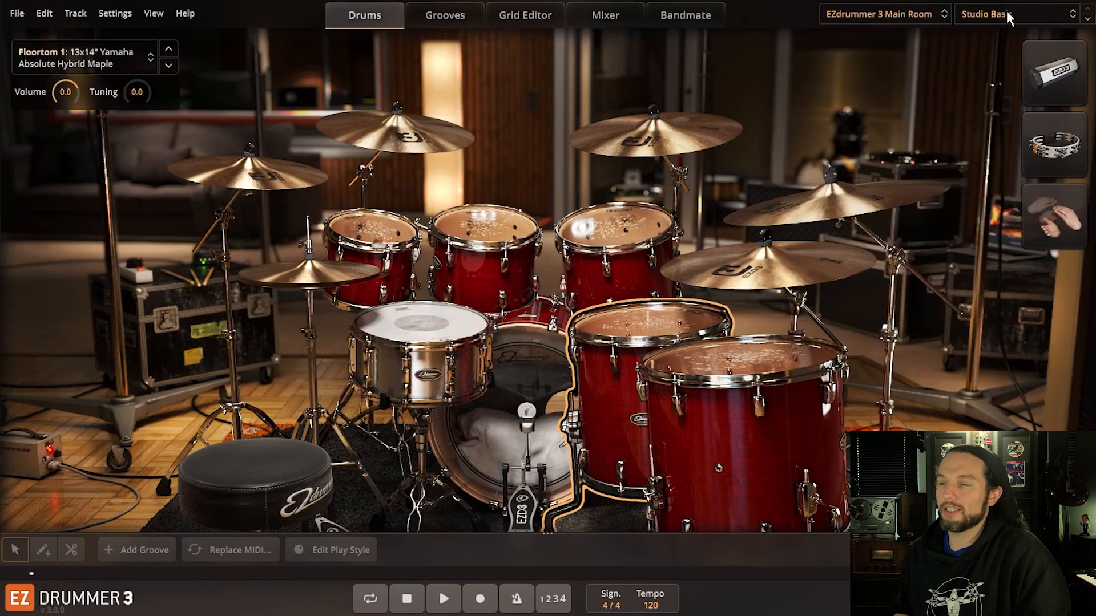
{"action": "left_click", "coordinate": [1000, 15]}
{"action": "left_click", "coordinate": [876, 108]}
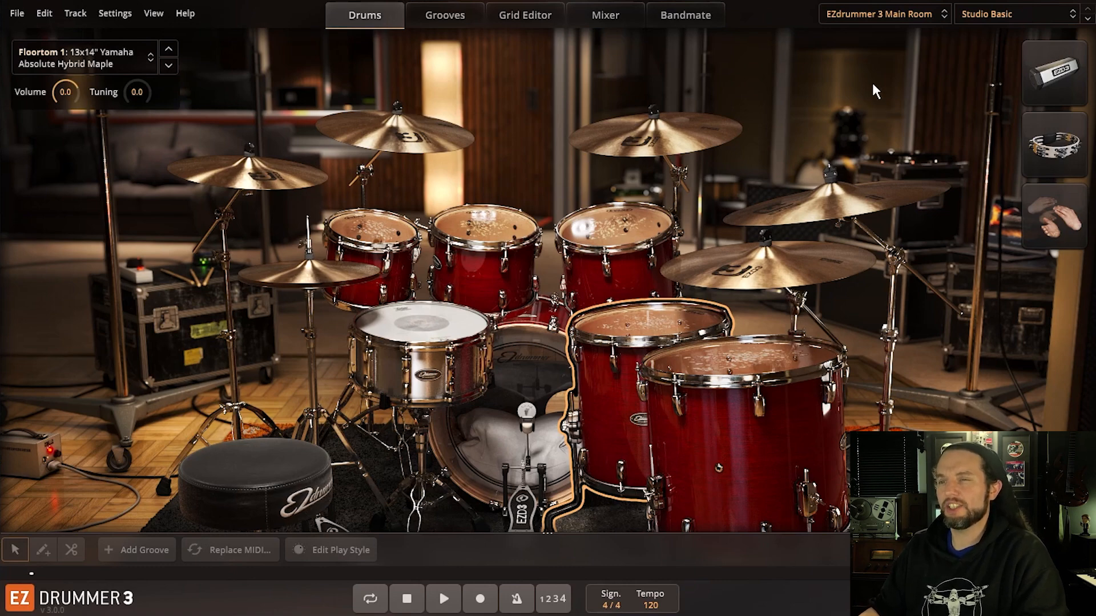
Step: Examine the library's Drum Kits presets and the list of alternative snares, keeping the current selections
{"action": "left_click", "coordinate": [920, 15]}
{"action": "left_click", "coordinate": [714, 56]}
{"action": "left_click", "coordinate": [987, 12]}
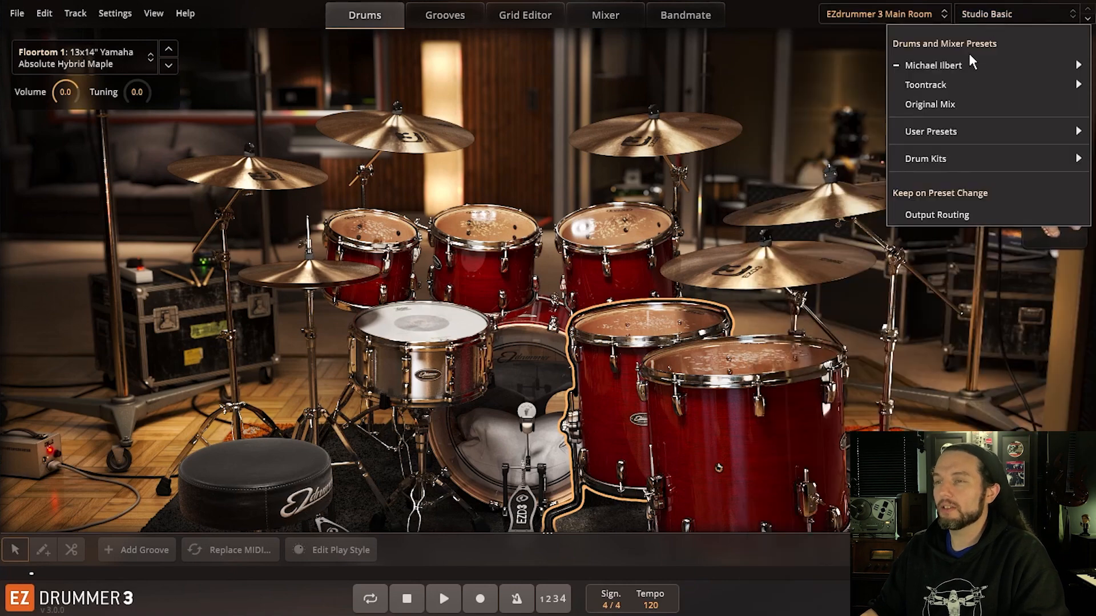
{"action": "mouse_move", "coordinate": [939, 164]}
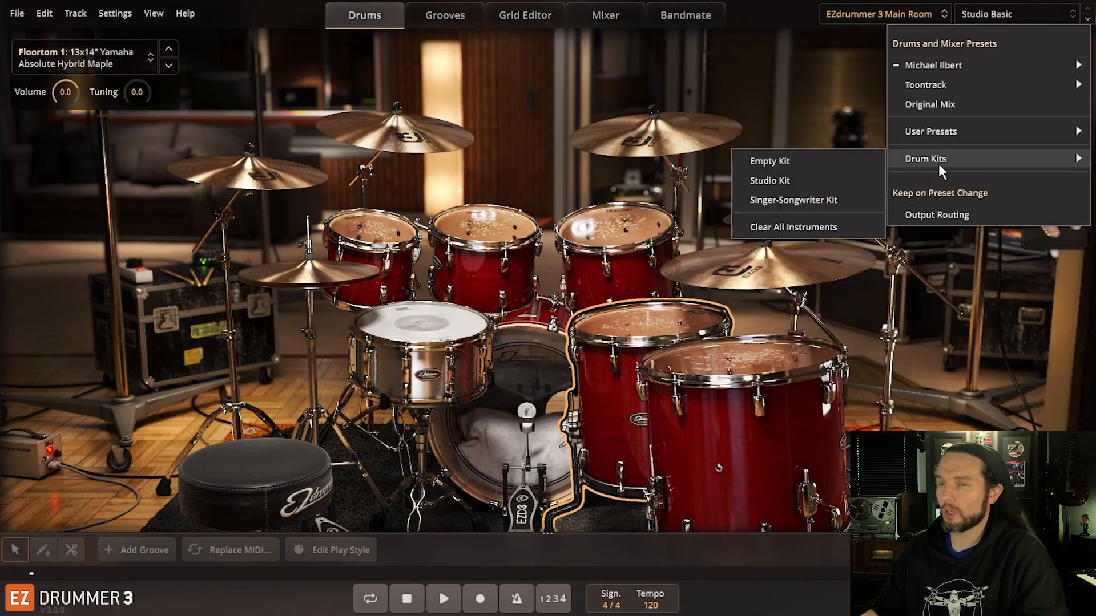
{"action": "left_click", "coordinate": [439, 326]}
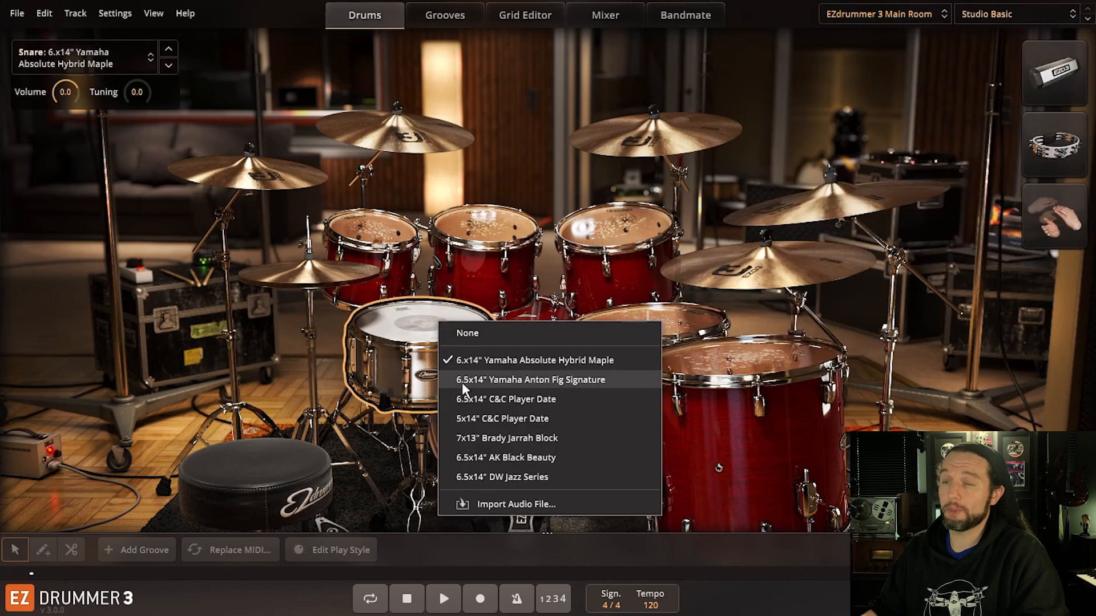
{"action": "left_click", "coordinate": [532, 128]}
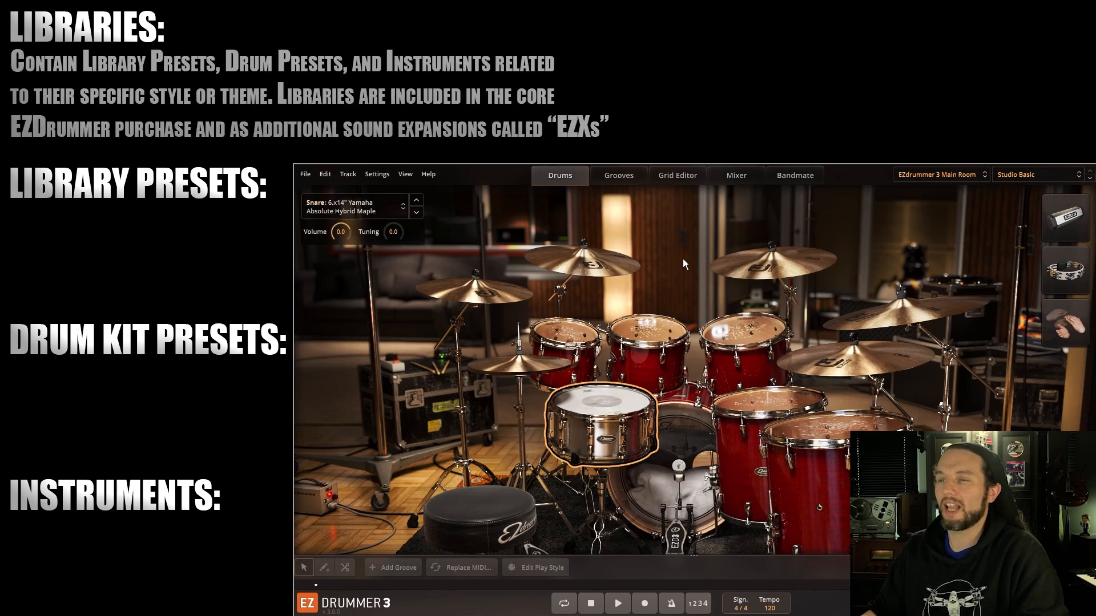
Step: Load the Claustrophobic sound library, followed by the Metal! library
{"action": "left_click", "coordinate": [967, 175]}
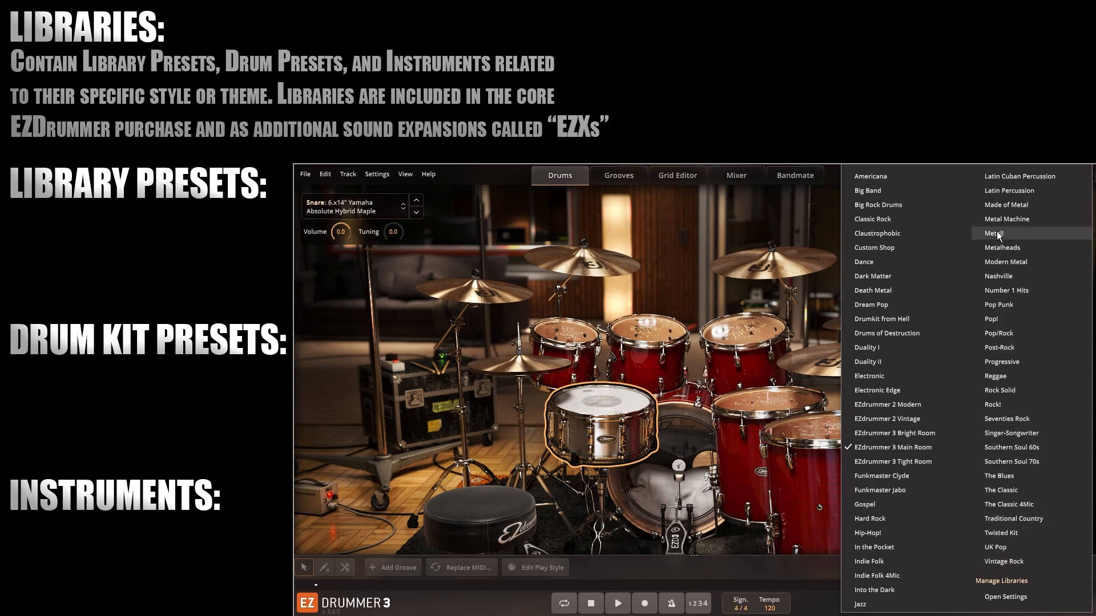
{"action": "left_click", "coordinate": [885, 235]}
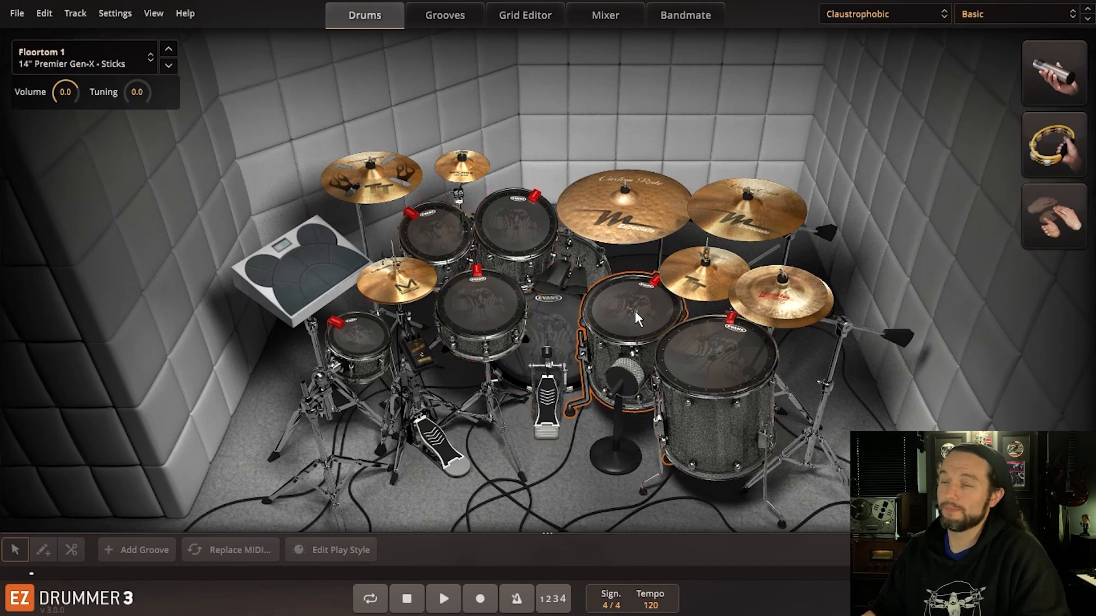
{"action": "left_click", "coordinate": [874, 15]}
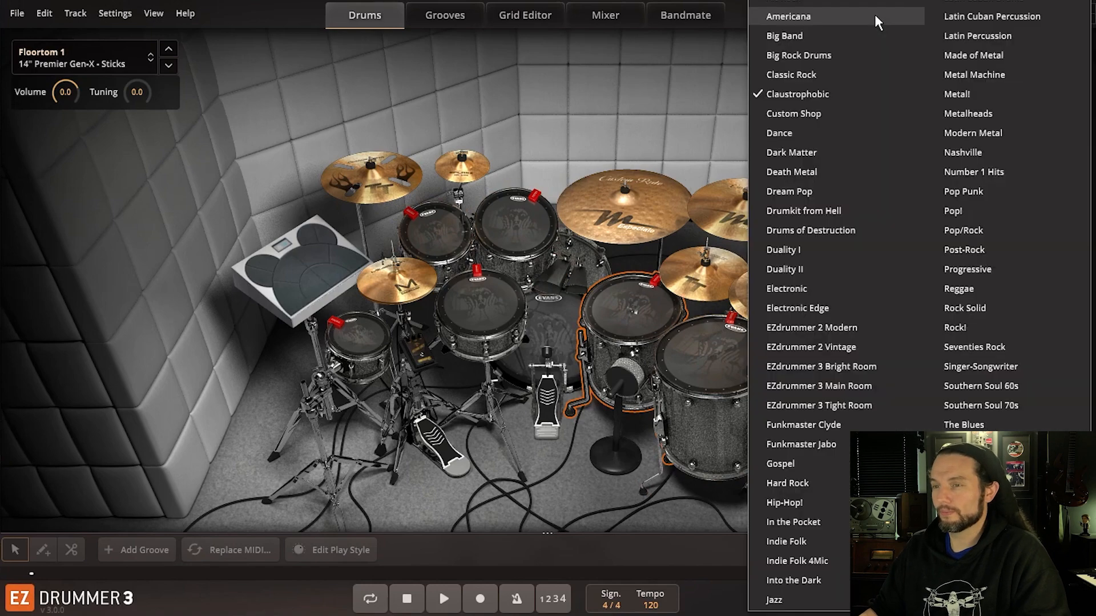
{"action": "left_click", "coordinate": [961, 92]}
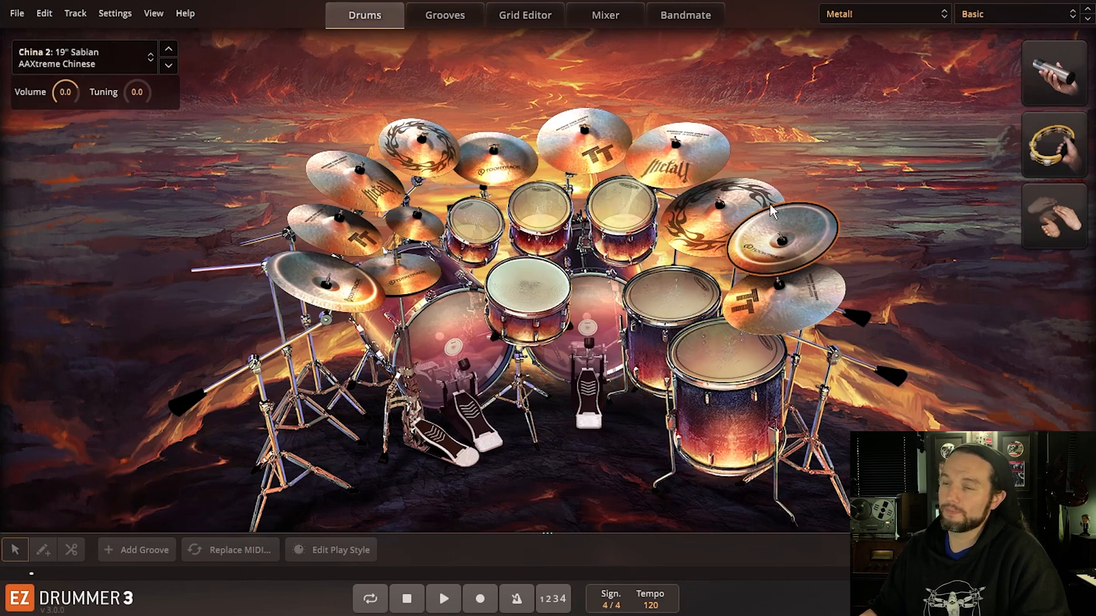
Step: Load the EZdrummer 3 Bright Room library and audition its snare, toms, crash cymbals, splash and china
{"action": "left_click", "coordinate": [885, 13]}
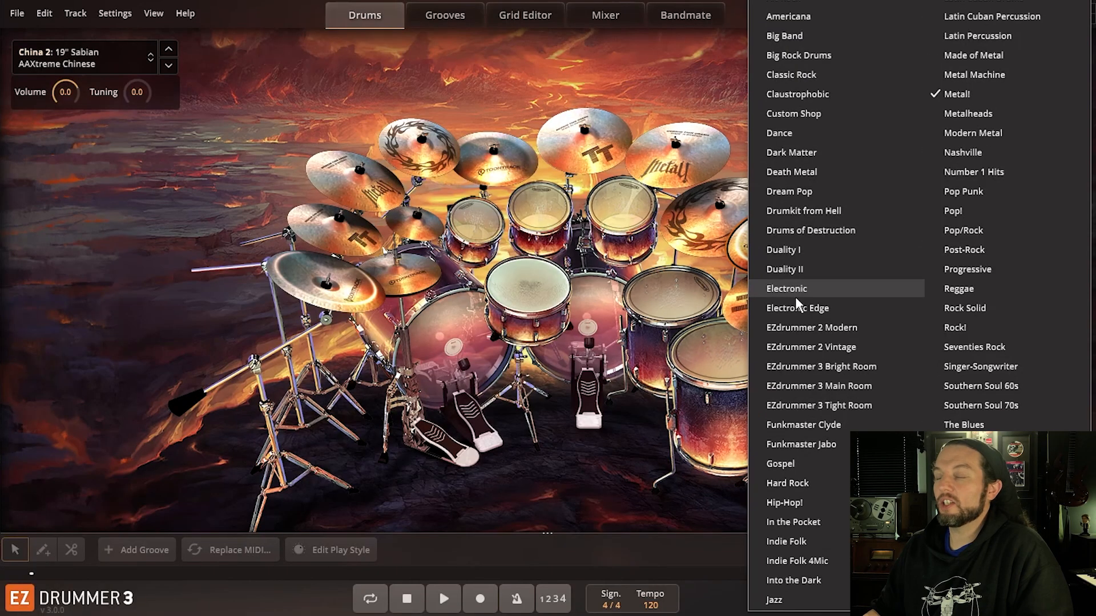
{"action": "left_click", "coordinate": [807, 366]}
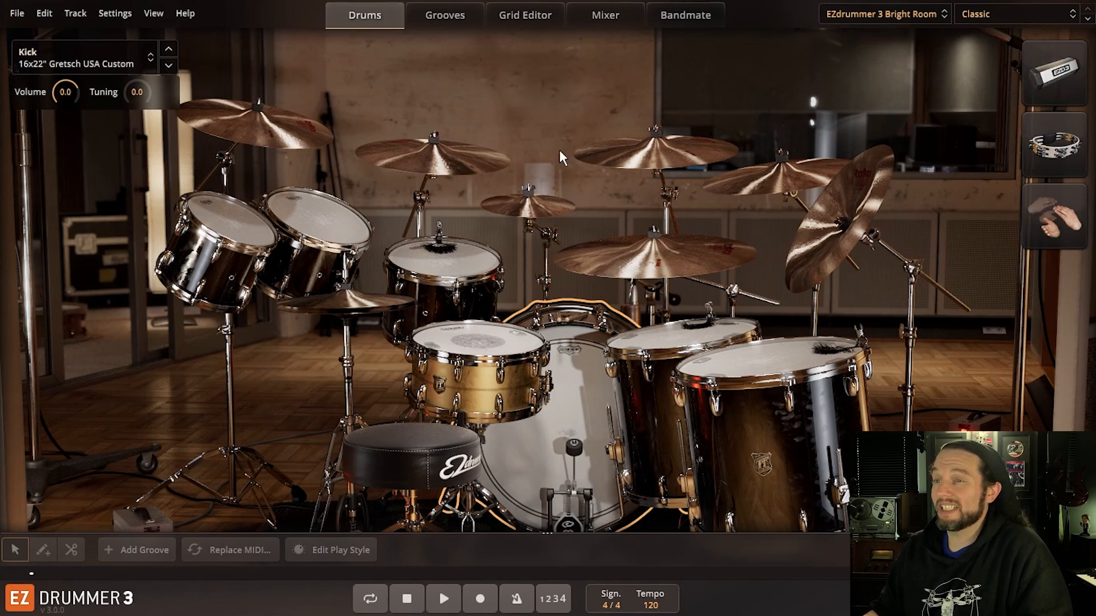
{"action": "left_click", "coordinate": [502, 349]}
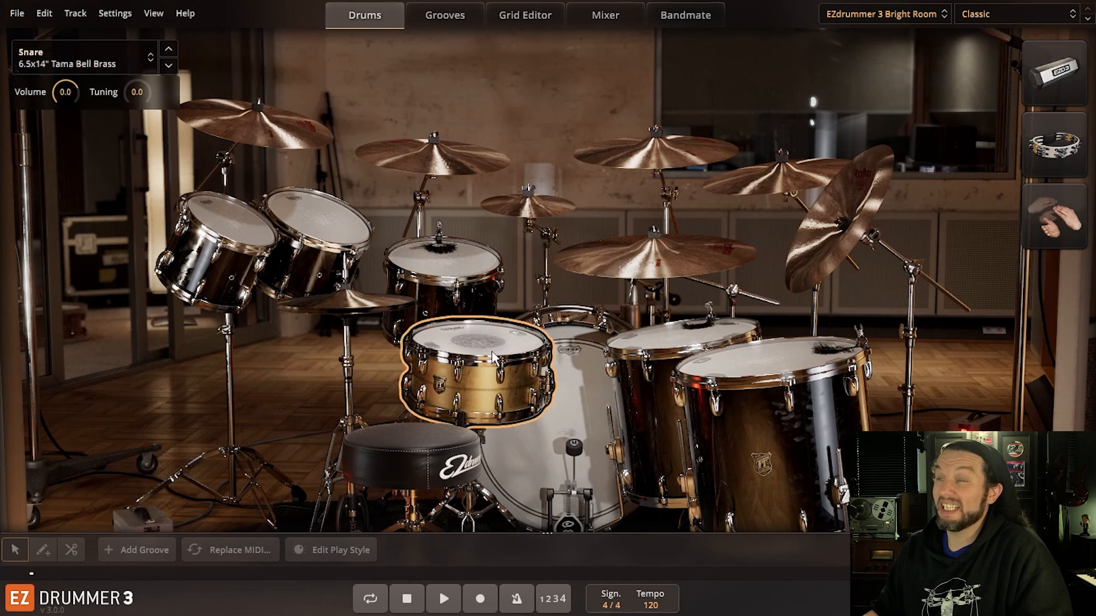
{"action": "left_click", "coordinate": [451, 277]}
{"action": "left_click", "coordinate": [234, 229]}
{"action": "left_click", "coordinate": [252, 139]}
{"action": "left_click", "coordinate": [594, 153]}
{"action": "left_click", "coordinate": [528, 203]}
{"action": "left_click", "coordinate": [839, 222]}
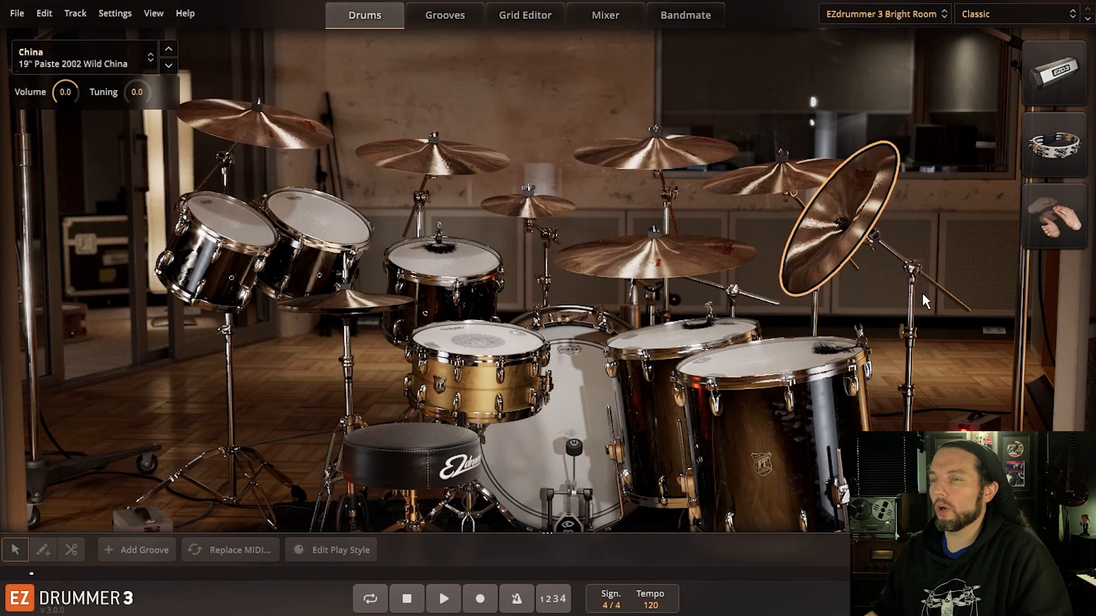
Step: Audition the Bright Room kit's floor toms, rack tom 2, snare, kick and hi-hat
{"action": "left_click", "coordinate": [790, 352]}
{"action": "left_click", "coordinate": [663, 331]}
{"action": "left_click", "coordinate": [323, 231]}
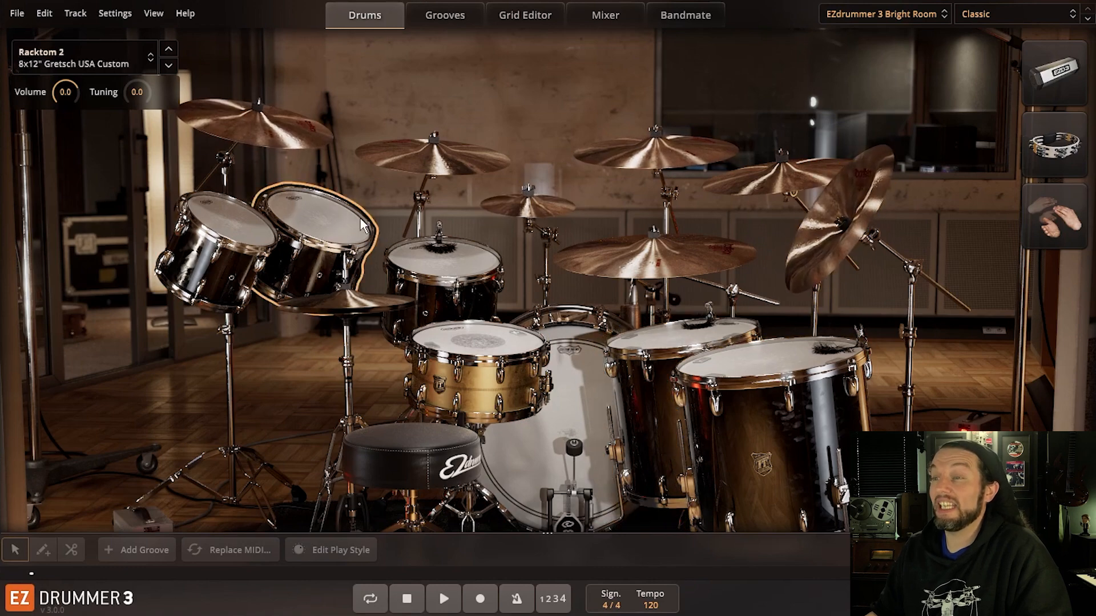
{"action": "left_click", "coordinate": [492, 331]}
{"action": "left_click", "coordinate": [573, 404]}
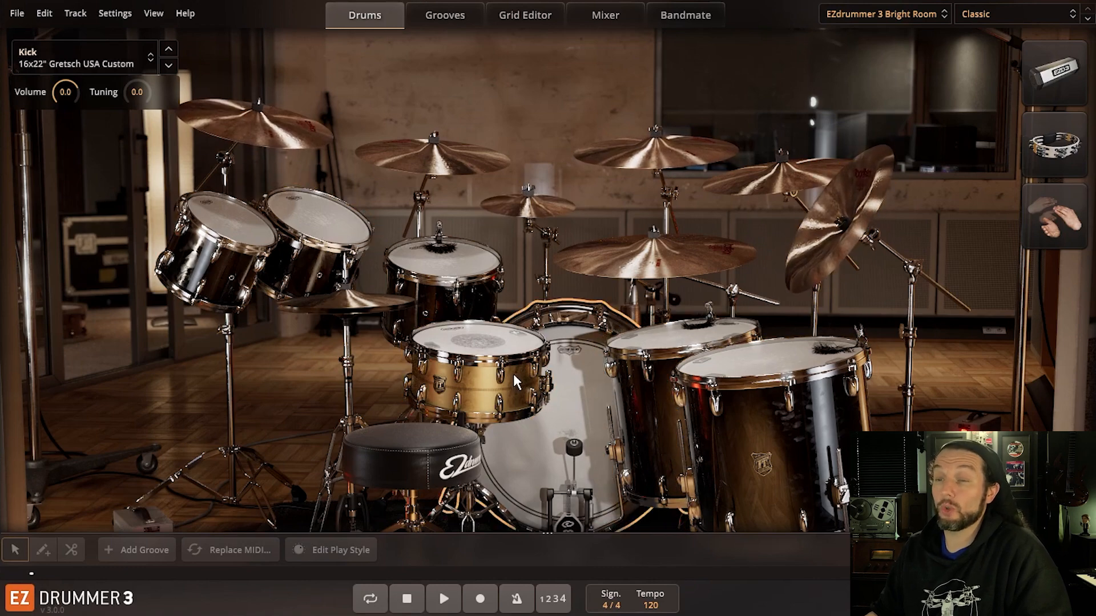
{"action": "left_click", "coordinate": [447, 338]}
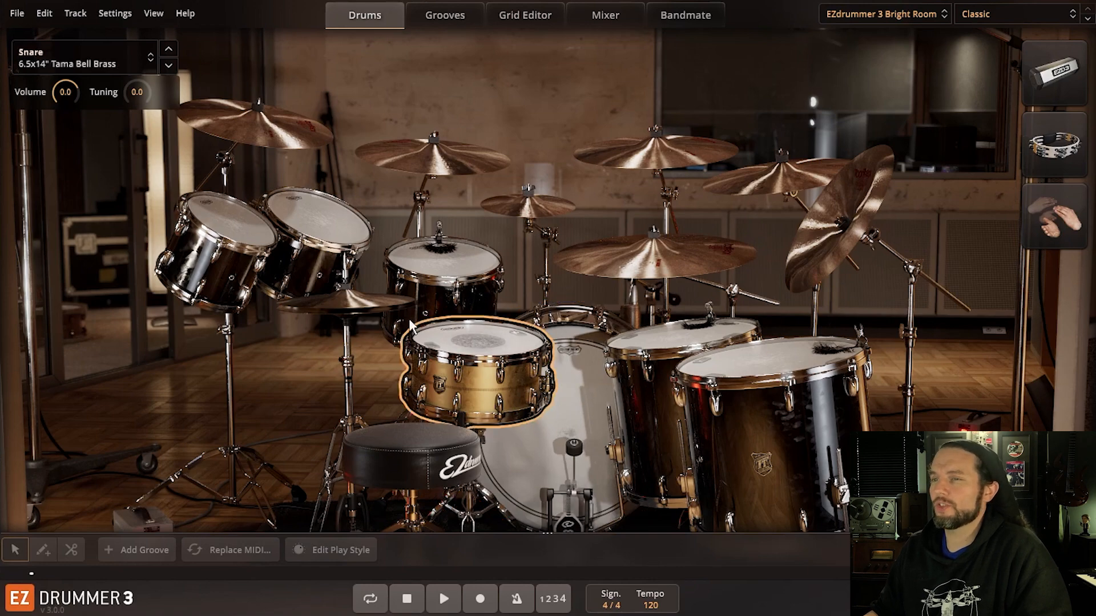
{"action": "left_click", "coordinate": [343, 303]}
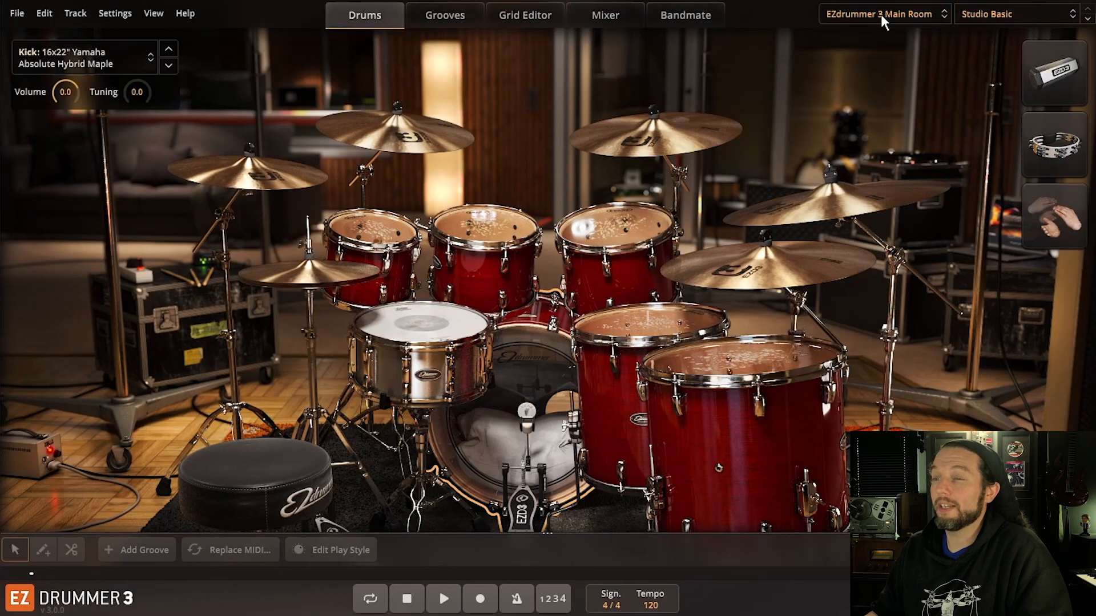
Step: Audition floor tom 1, rack tom 3, the kick and rack tom 1 of the EZdrummer 3 Main Room kit
{"action": "left_click", "coordinate": [660, 338]}
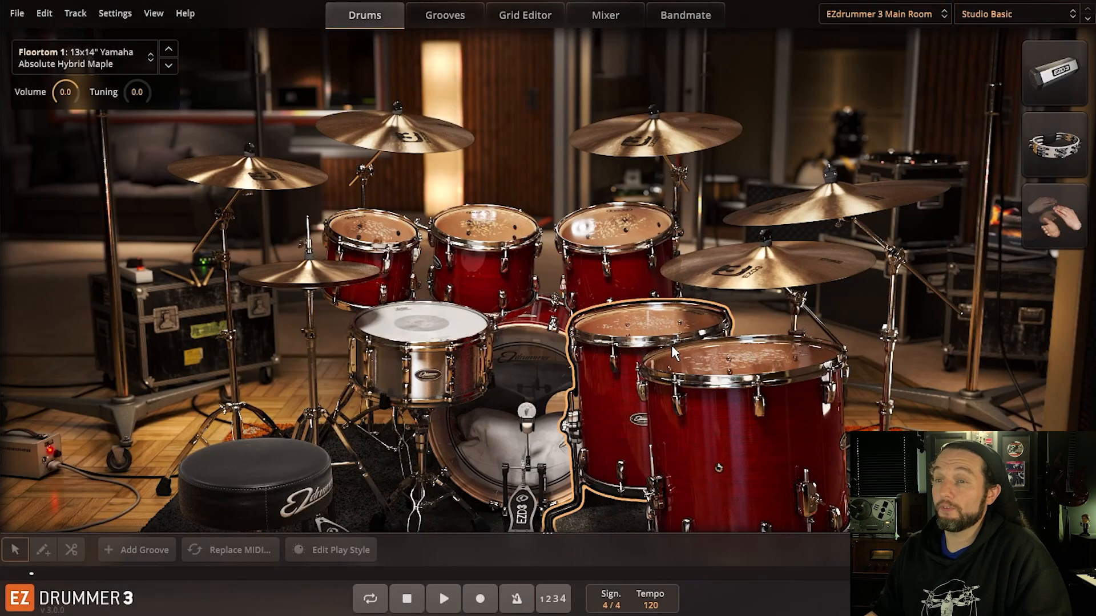
{"action": "left_click", "coordinate": [630, 224]}
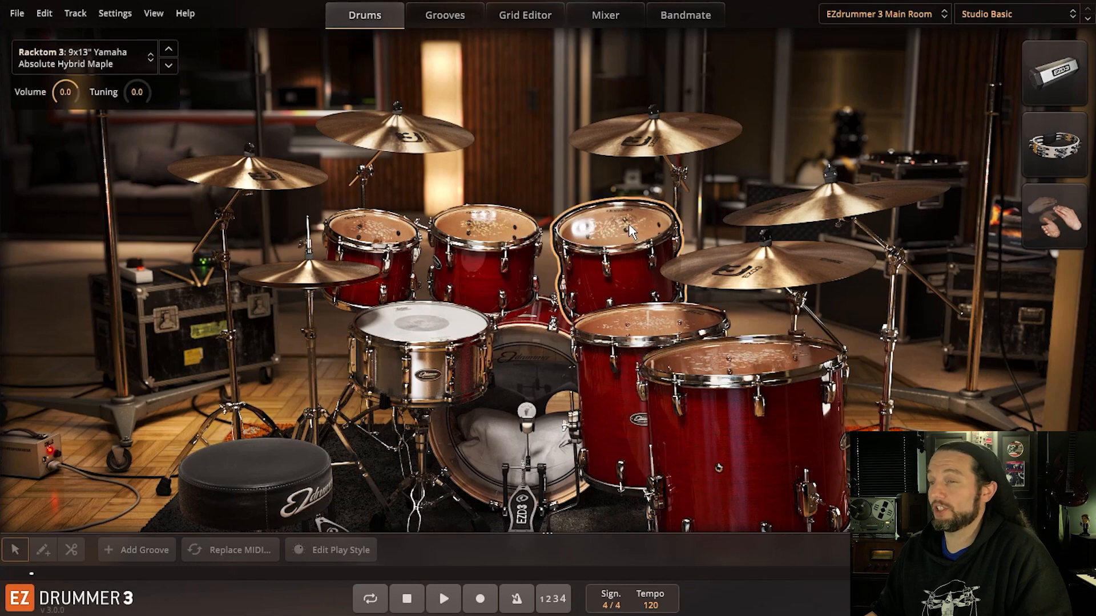
{"action": "left_click", "coordinate": [526, 411]}
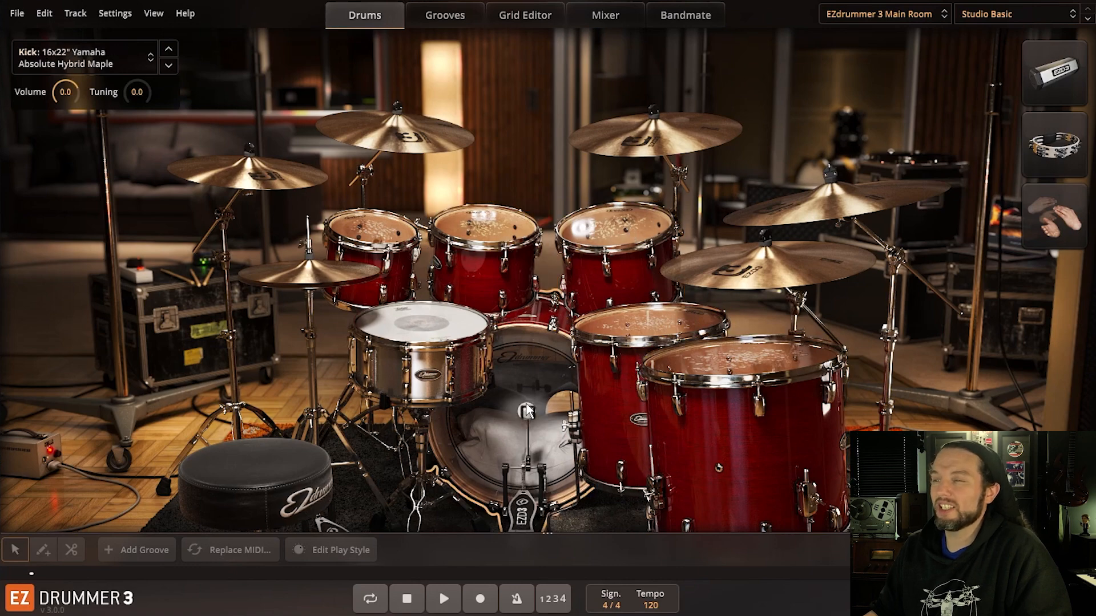
{"action": "left_click", "coordinate": [372, 231]}
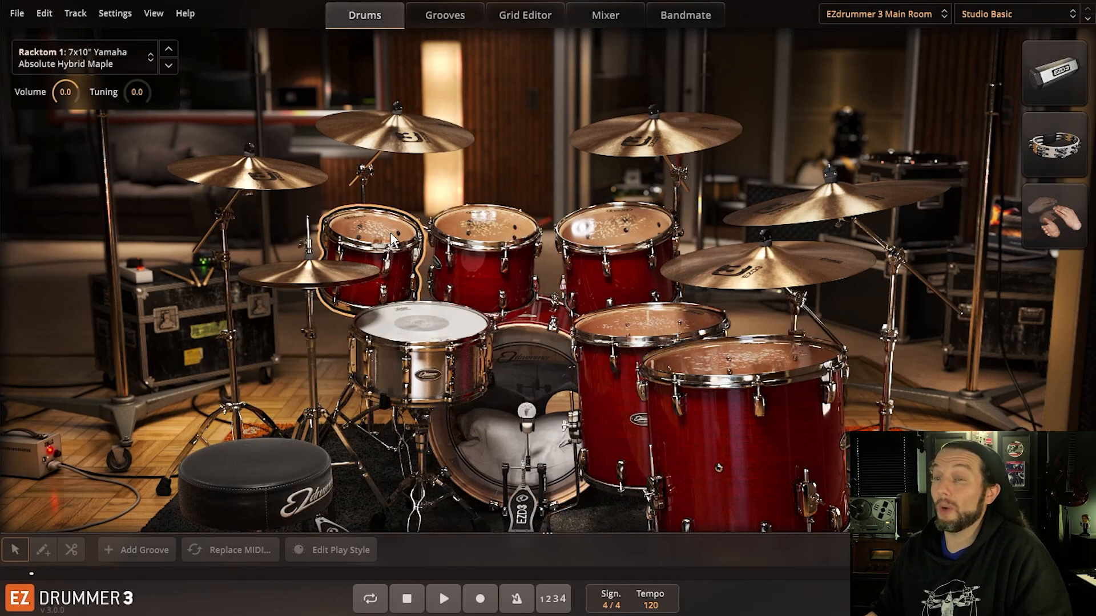
Step: Audition the Main Room kit's hi-hat, crash cymbals and ride
{"action": "left_click", "coordinate": [328, 276]}
{"action": "left_click", "coordinate": [272, 176]}
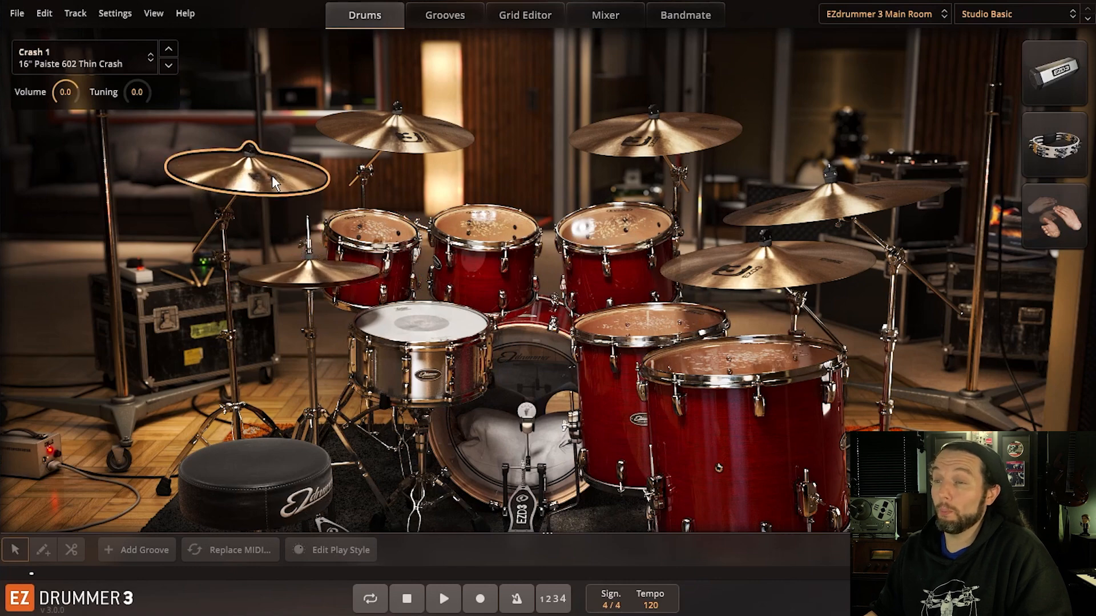
{"action": "left_click", "coordinate": [406, 149]}
{"action": "left_click", "coordinate": [657, 143]}
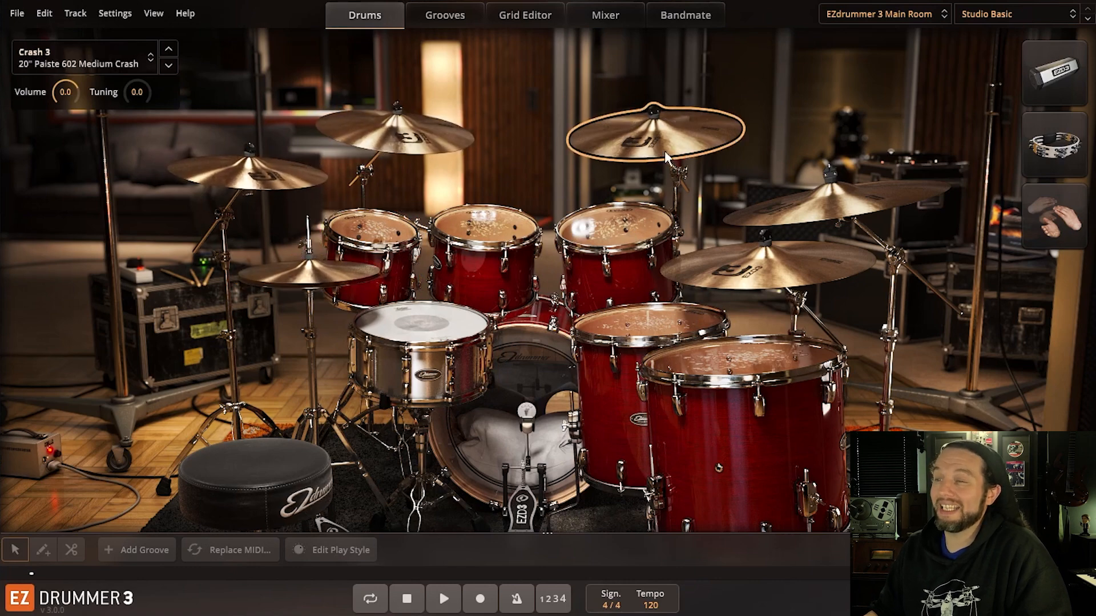
{"action": "left_click", "coordinate": [782, 205]}
{"action": "left_click", "coordinate": [814, 247]}
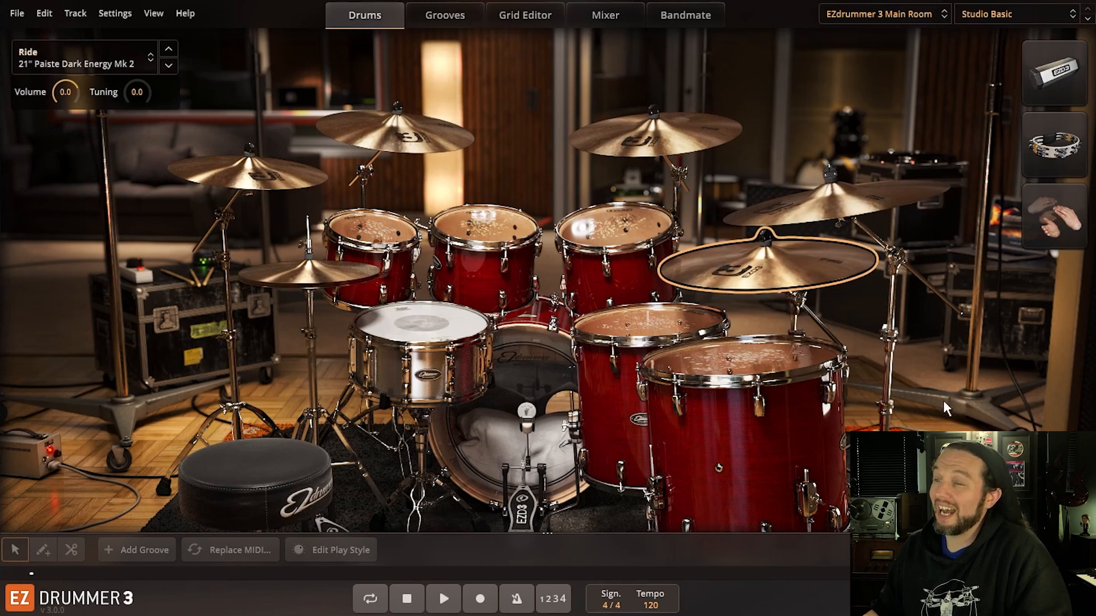
Step: Play around the Main Room kit again: both floor toms, kick, snare, hi-hat, first three crashes and rack tom 3
{"action": "left_click", "coordinate": [740, 370]}
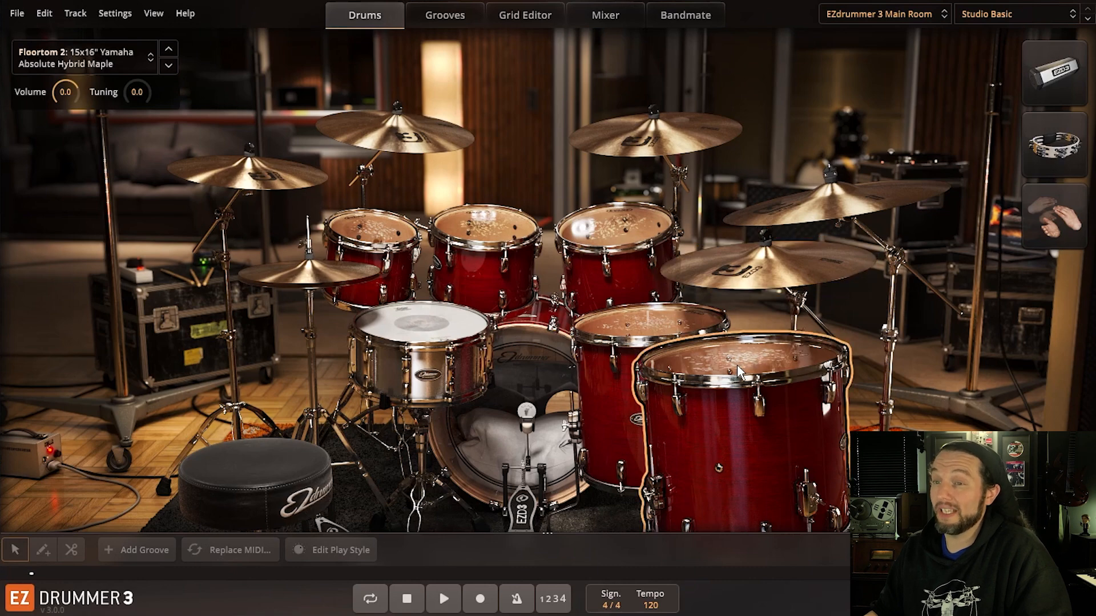
{"action": "left_click", "coordinate": [558, 375]}
{"action": "left_click", "coordinate": [419, 334]}
{"action": "left_click", "coordinate": [308, 270]}
{"action": "left_click", "coordinate": [246, 172]}
{"action": "left_click", "coordinate": [394, 132]}
{"action": "left_click", "coordinate": [654, 133]}
{"action": "left_click", "coordinate": [613, 228]}
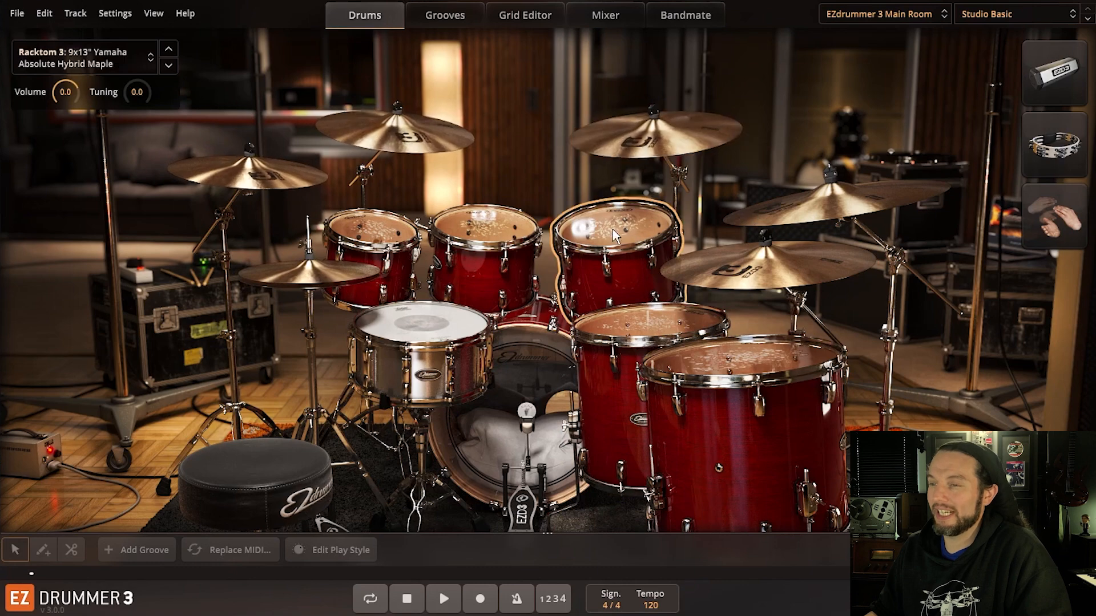
{"action": "left_click", "coordinate": [635, 314]}
{"action": "left_click", "coordinate": [536, 413]}
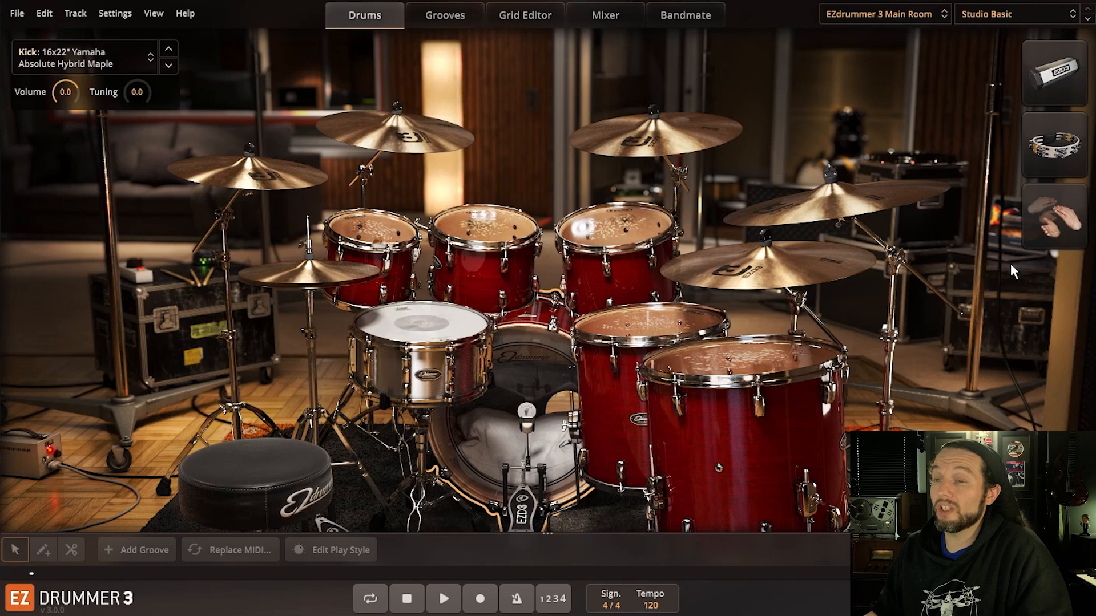
Step: Load the EZdrummer 3 Tight Room library and audition its floor tom, kick, snare, rack toms and first crash
{"action": "left_click", "coordinate": [883, 14]}
{"action": "left_click", "coordinate": [871, 406]}
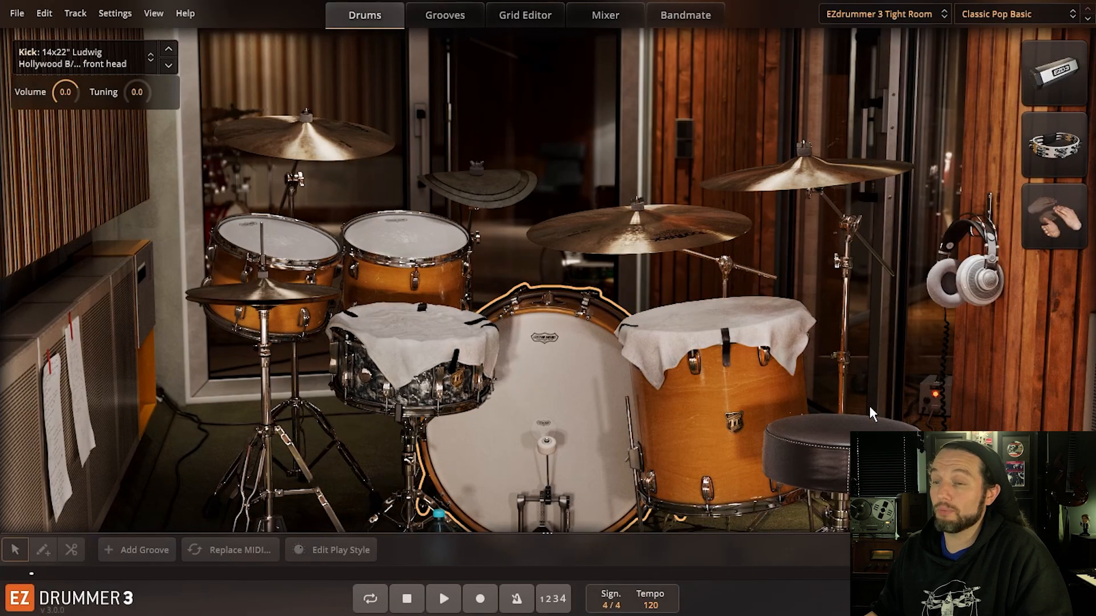
{"action": "left_click", "coordinate": [700, 314]}
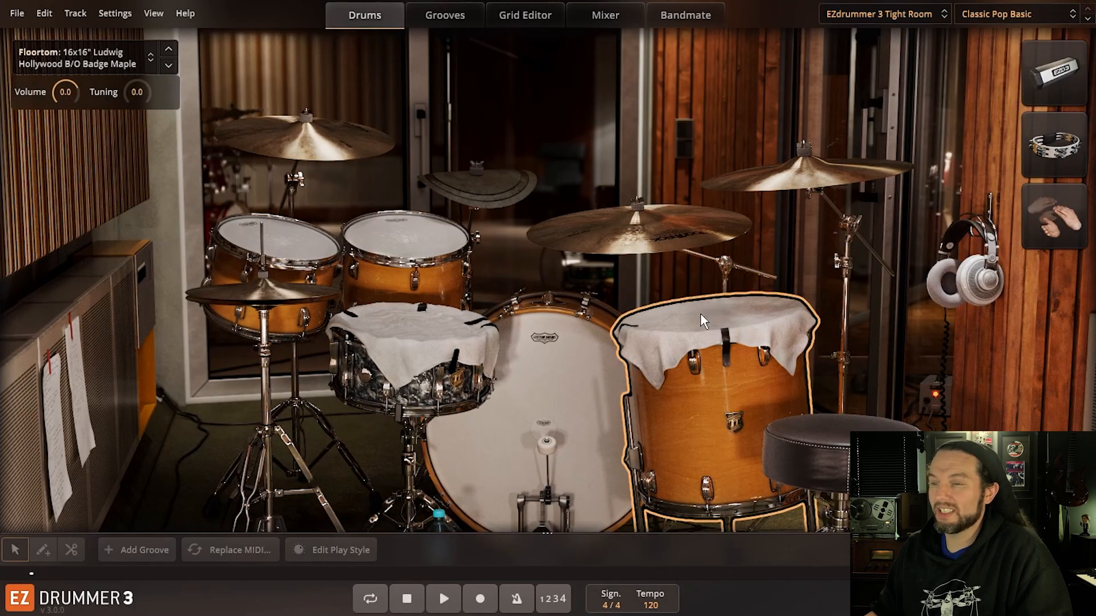
{"action": "left_click", "coordinate": [542, 382]}
{"action": "left_click", "coordinate": [385, 319]}
{"action": "left_click", "coordinate": [386, 242]}
{"action": "left_click", "coordinate": [299, 252]}
{"action": "left_click", "coordinate": [310, 163]}
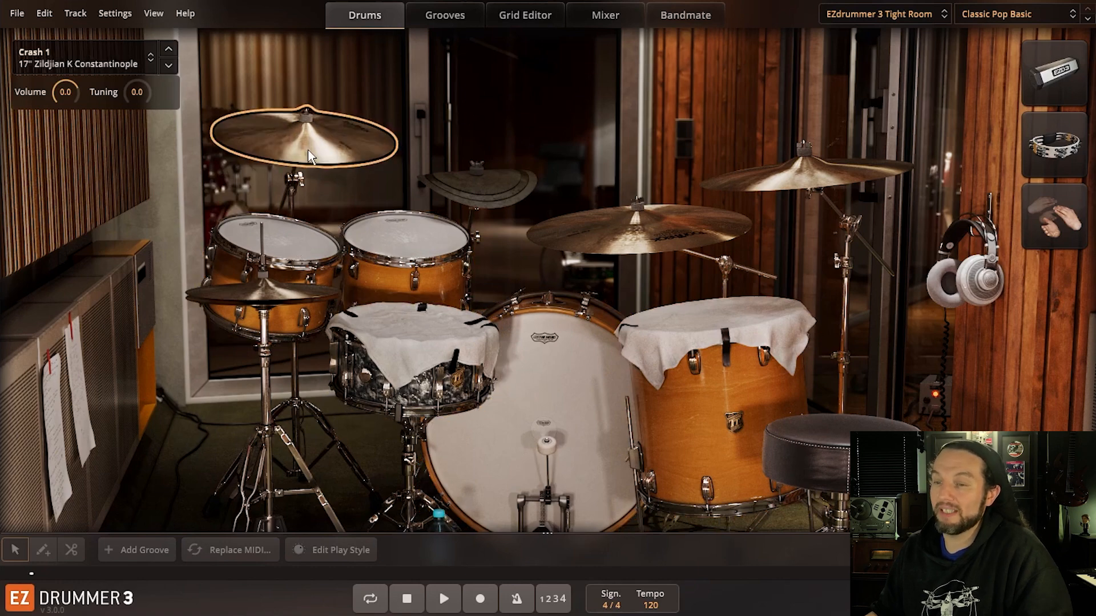
Step: Audition the Tight Room kit's hi-hat, ride and second crash, plus its floor tom and kick once more
{"action": "left_click", "coordinate": [274, 290]}
{"action": "left_click", "coordinate": [680, 248]}
{"action": "left_click", "coordinate": [800, 182]}
{"action": "left_click", "coordinate": [640, 223]}
{"action": "left_click", "coordinate": [642, 238]}
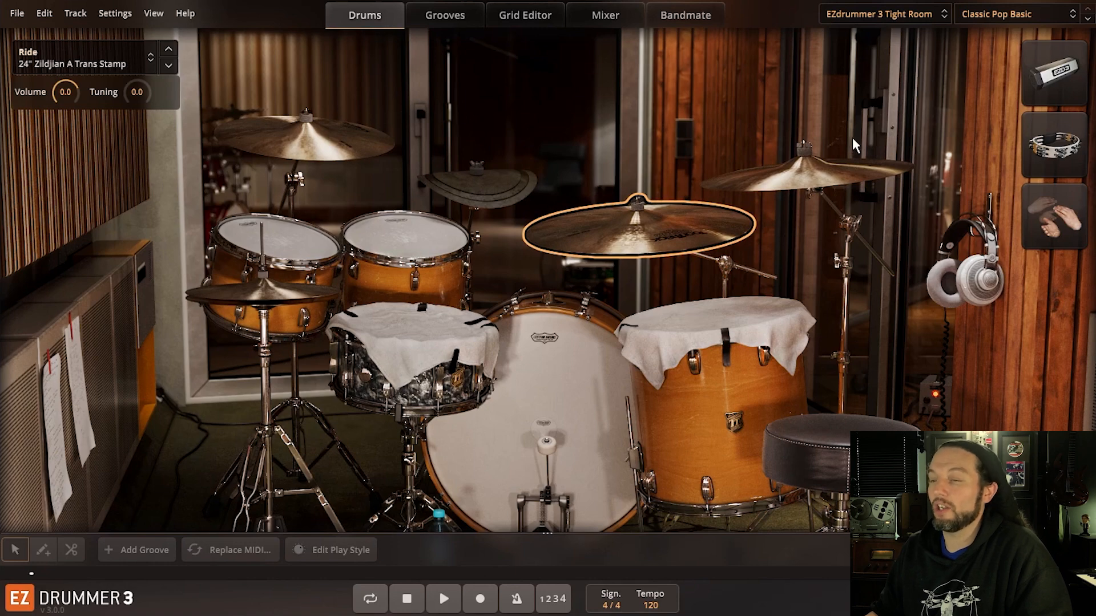
{"action": "left_click", "coordinate": [688, 314]}
{"action": "left_click", "coordinate": [514, 383]}
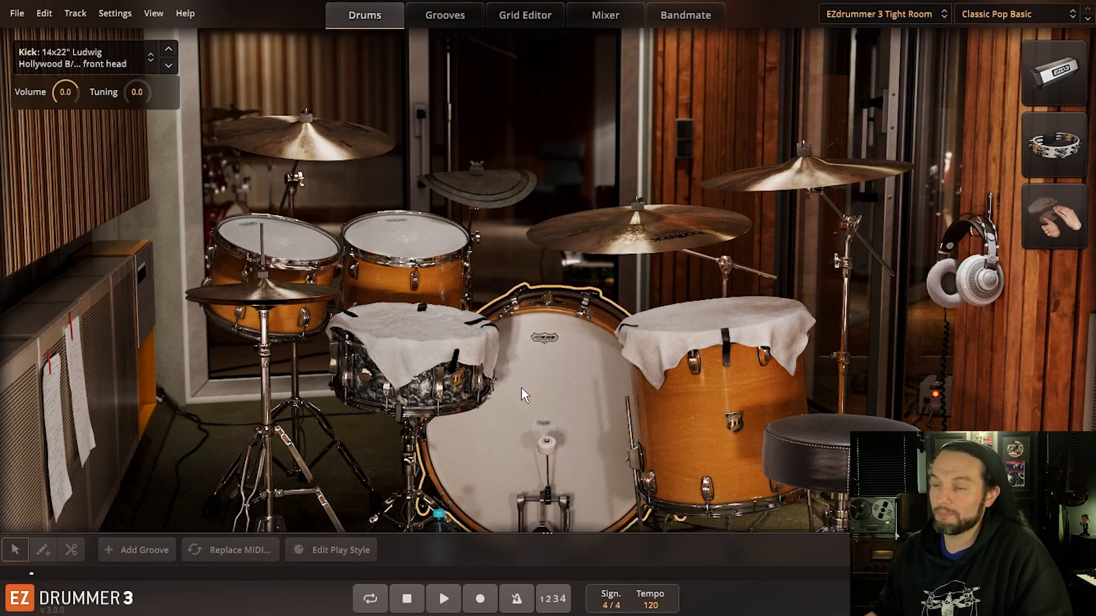
Step: Audition the Tight Room kit's snare, both rack toms, hi-hat, kick, floor tom, second crash and ride
{"action": "left_click", "coordinate": [428, 318]}
{"action": "left_click", "coordinate": [398, 243]}
{"action": "left_click", "coordinate": [269, 251]}
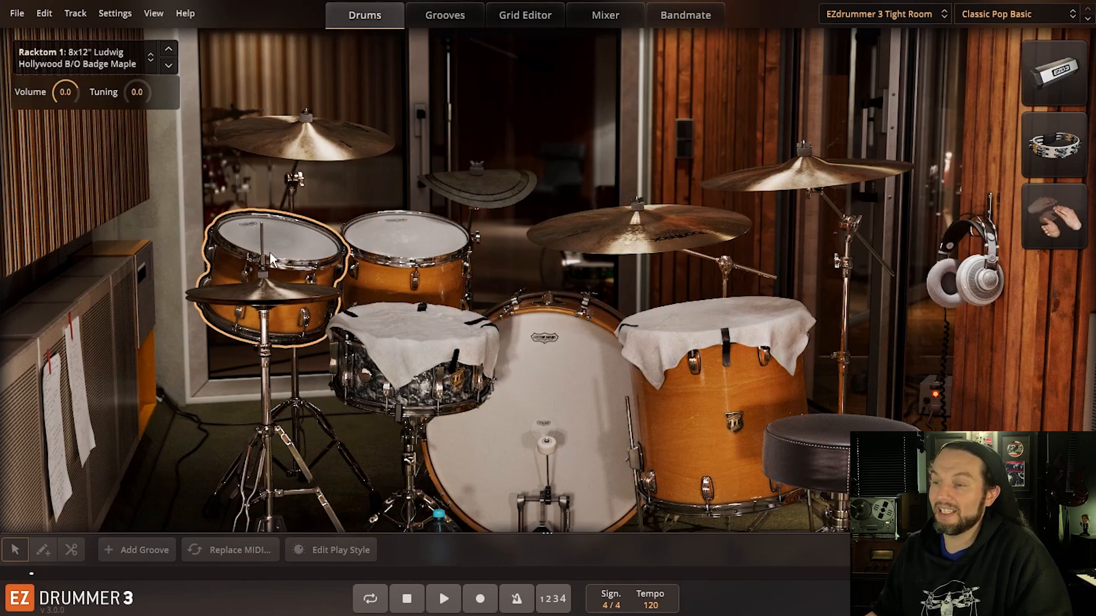
{"action": "left_click", "coordinate": [267, 293]}
{"action": "left_click", "coordinate": [427, 239]}
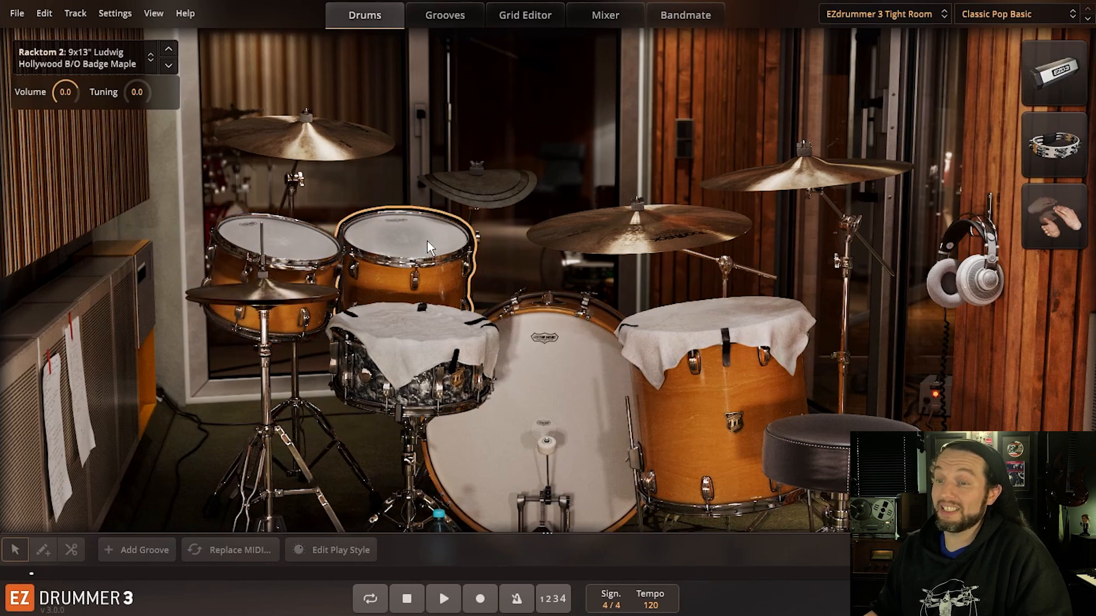
{"action": "left_click", "coordinate": [578, 378]}
{"action": "left_click", "coordinate": [690, 344]}
{"action": "left_click", "coordinate": [591, 330]}
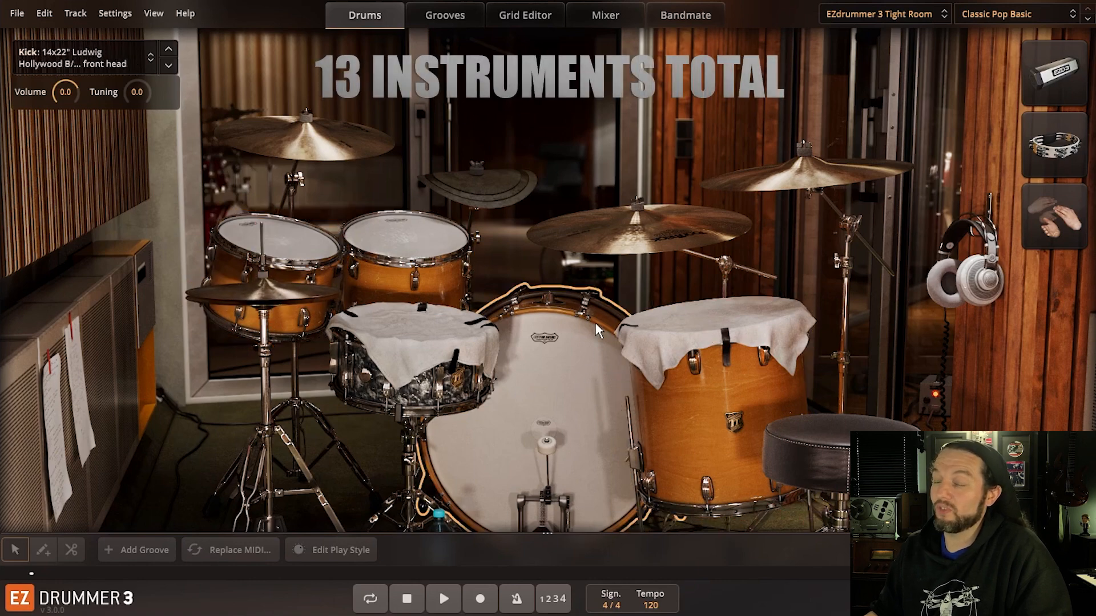
{"action": "left_click", "coordinate": [777, 187]}
{"action": "left_click", "coordinate": [650, 232]}
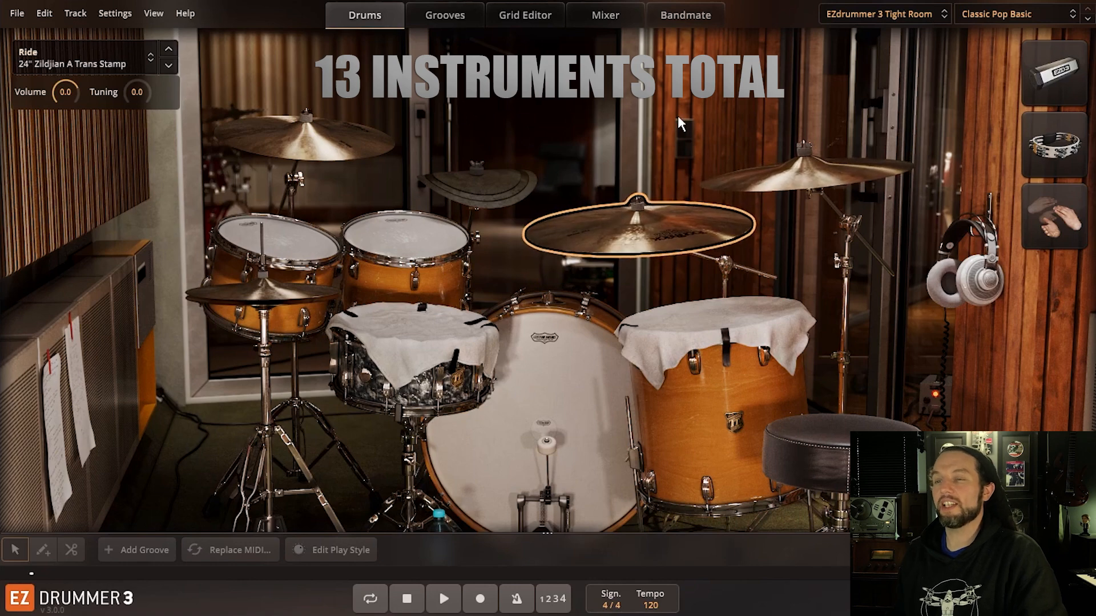
Step: Load the EZdrummer 3 Main Room library and look over its drums and mixer presets
{"action": "left_click", "coordinate": [874, 16]}
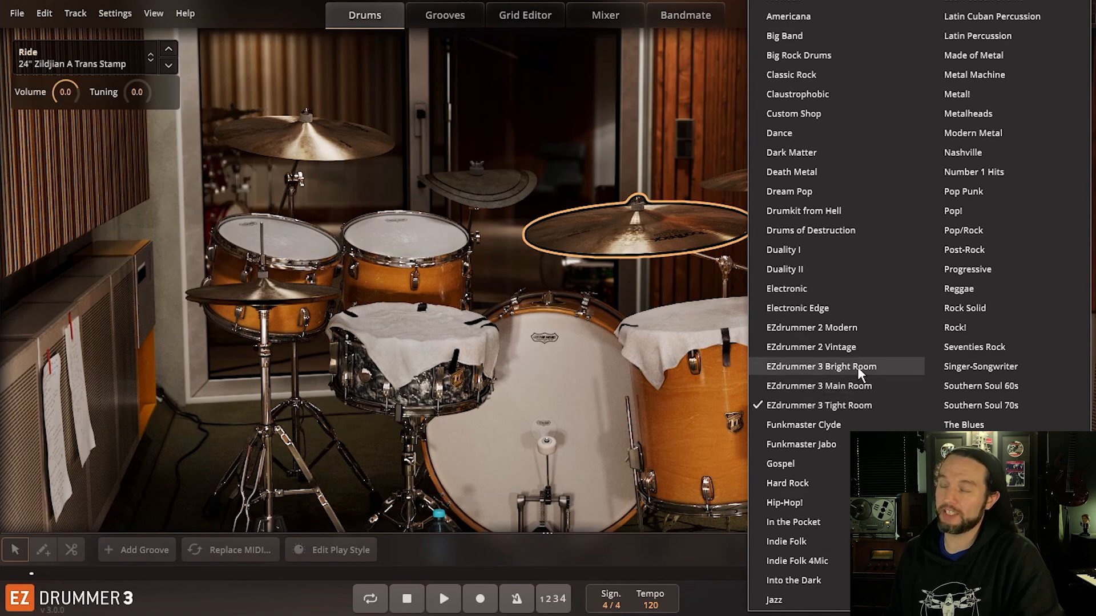
{"action": "left_click", "coordinate": [861, 382]}
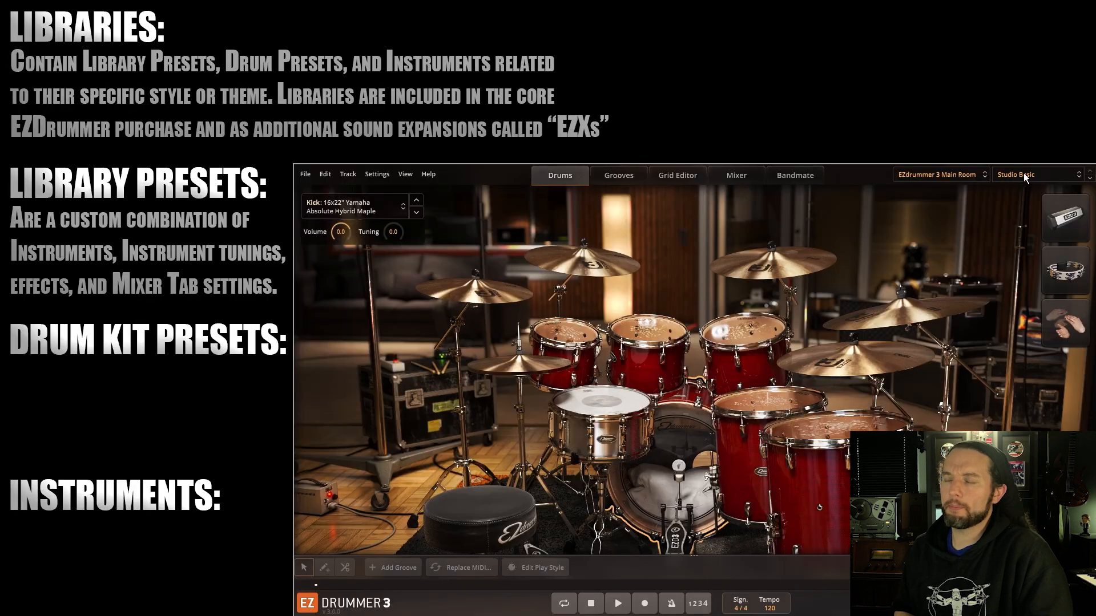
{"action": "left_click", "coordinate": [996, 13]}
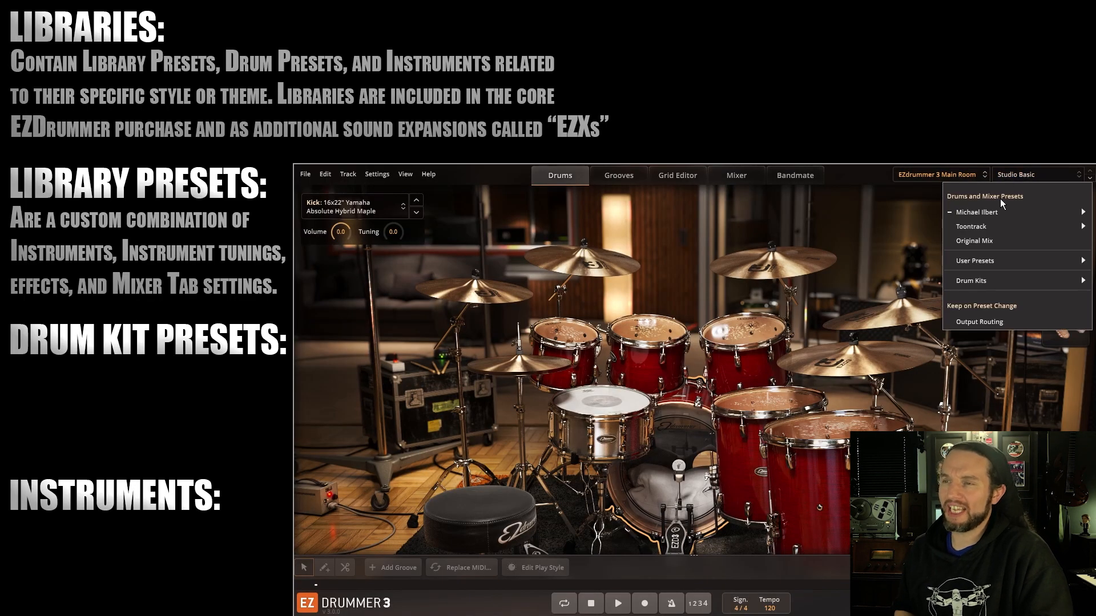
{"action": "mouse_move", "coordinate": [993, 214]}
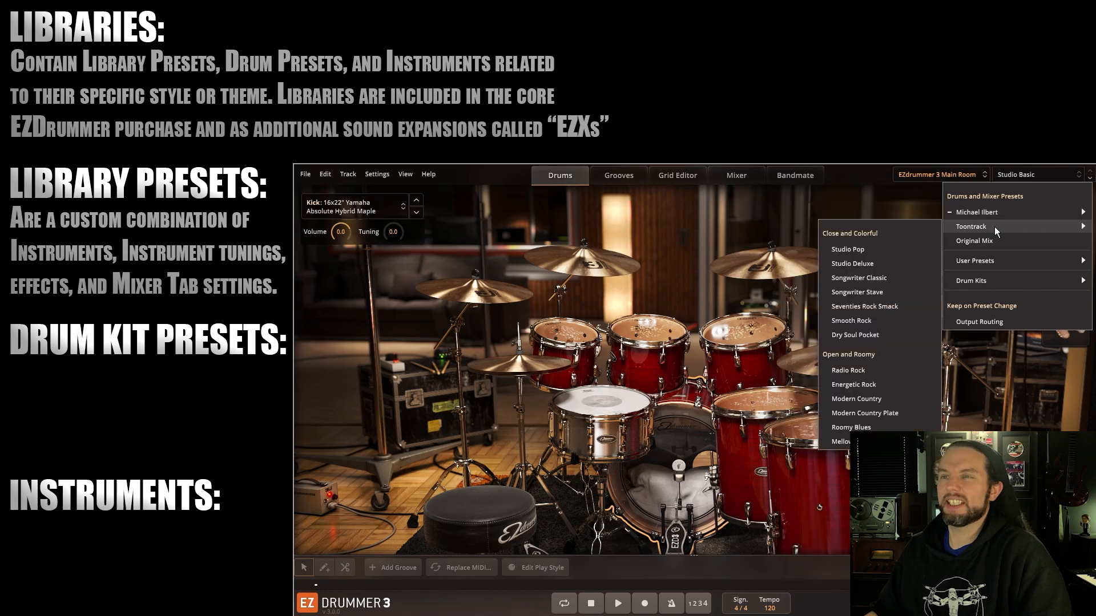
{"action": "left_click", "coordinate": [879, 183]}
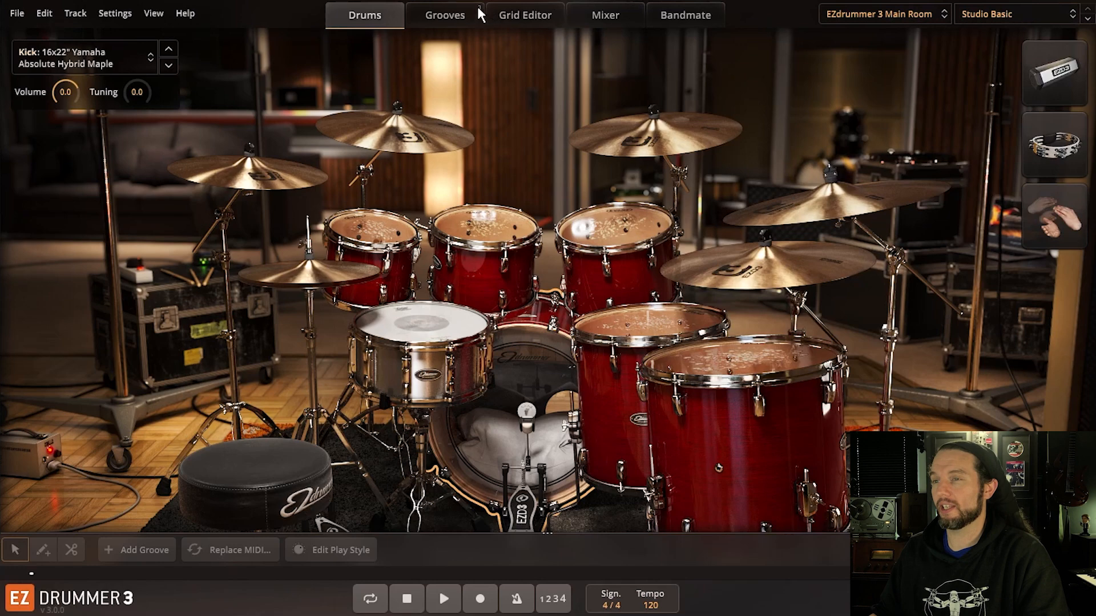
Step: Play the Verse 01 groove from Radio Rock 147 BPM and return to the drum kit view
{"action": "left_click", "coordinate": [618, 175]}
{"action": "left_click", "coordinate": [187, 255]}
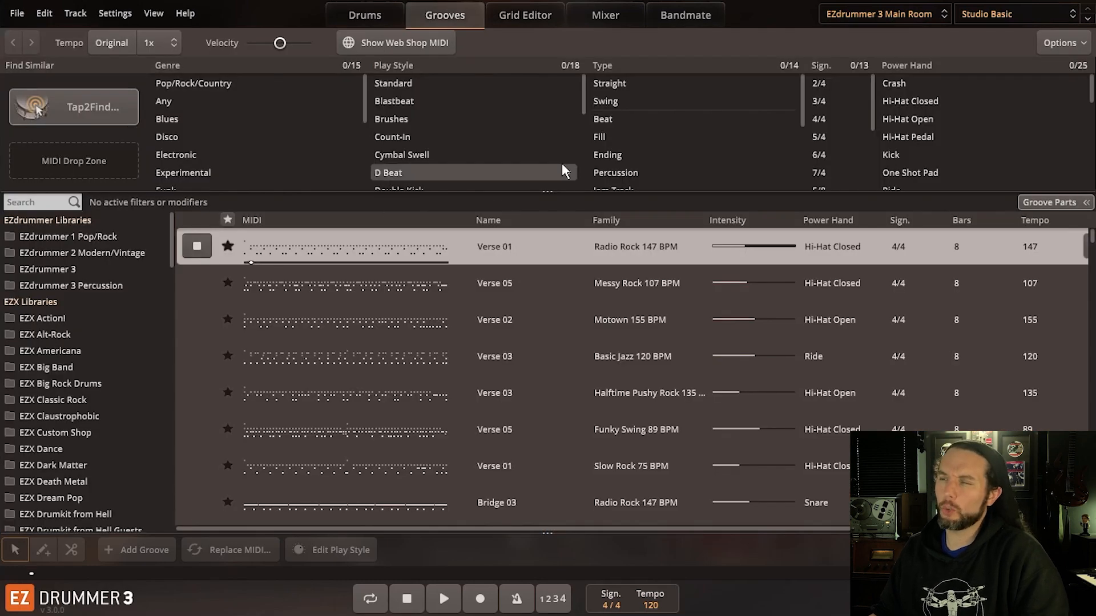
{"action": "left_click", "coordinate": [394, 17]}
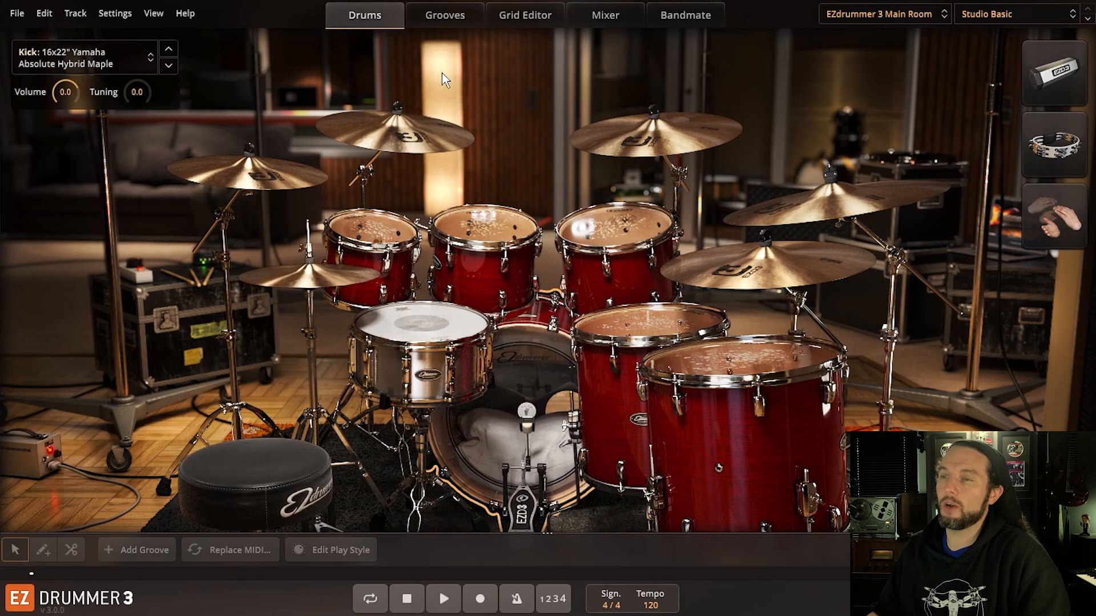
Step: Check the mixer, and adjust the tuning of rack tom 2 on the Main Room kit
{"action": "left_click", "coordinate": [614, 20]}
{"action": "left_click", "coordinate": [362, 14]}
{"action": "right_click", "coordinate": [451, 227]}
{"action": "mouse_move", "coordinate": [134, 93]}
{"action": "left_mouse_down"}
{"action": "mouse_move", "coordinate": [138, 77]}
{"action": "mouse_move", "coordinate": [137, 88]}
{"action": "left_mouse_up"}
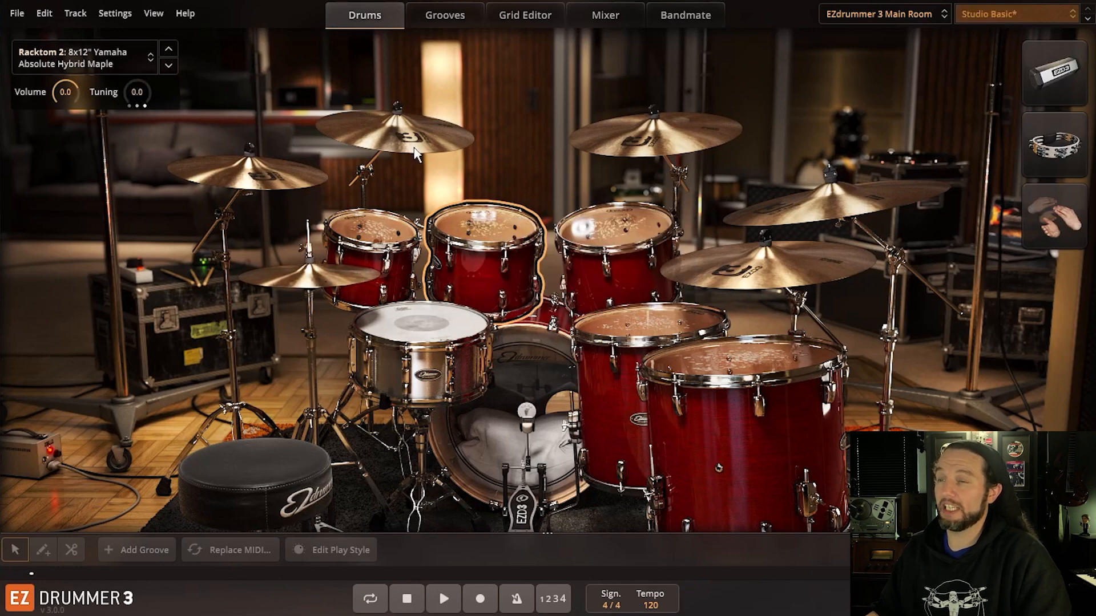
Step: Step forward through the library presets from Studio Reverb past Studio Fat Reverb to Studio Ambience Small
{"action": "left_click", "coordinate": [1088, 18]}
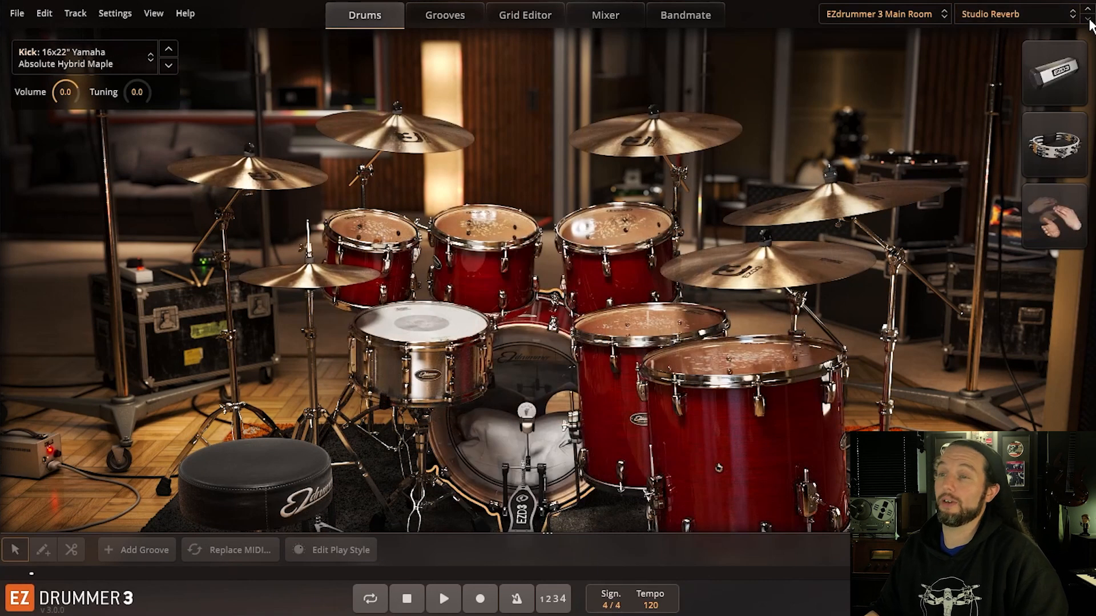
{"action": "left_click", "coordinate": [1089, 18]}
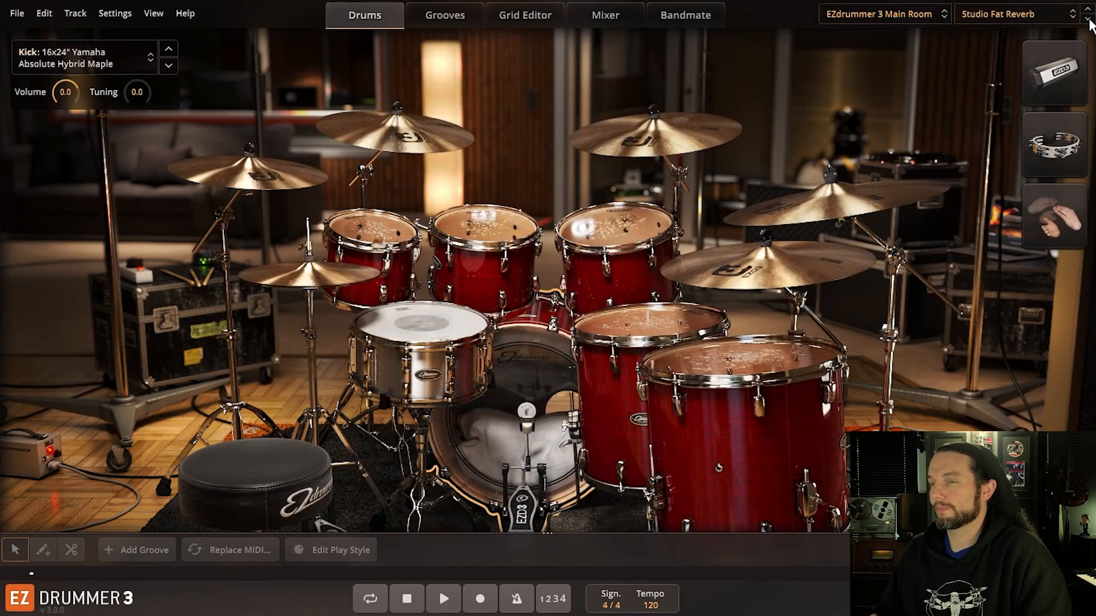
{"action": "left_click", "coordinate": [1089, 18]}
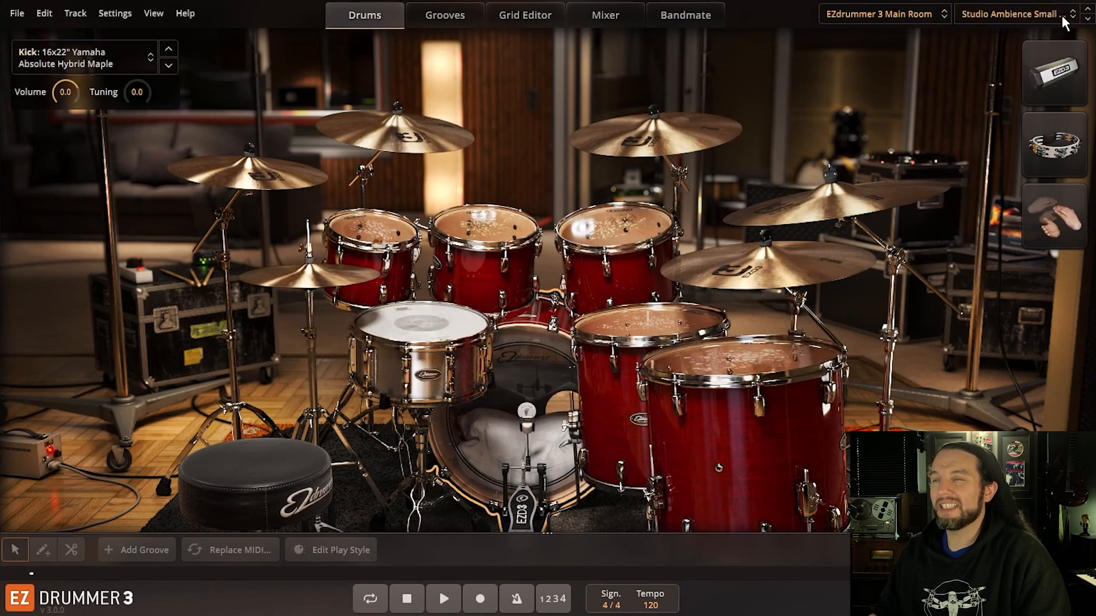
Step: Load the Original Mix preset, followed by the Toontrack preset Songwriter Classic
{"action": "left_click", "coordinate": [1000, 17]}
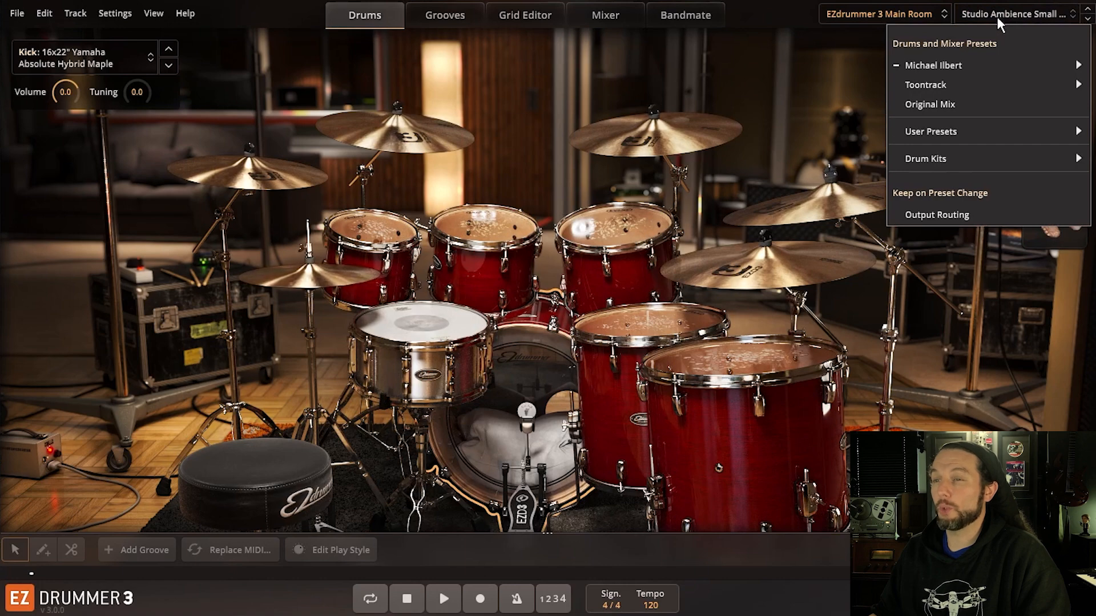
{"action": "mouse_move", "coordinate": [982, 63]}
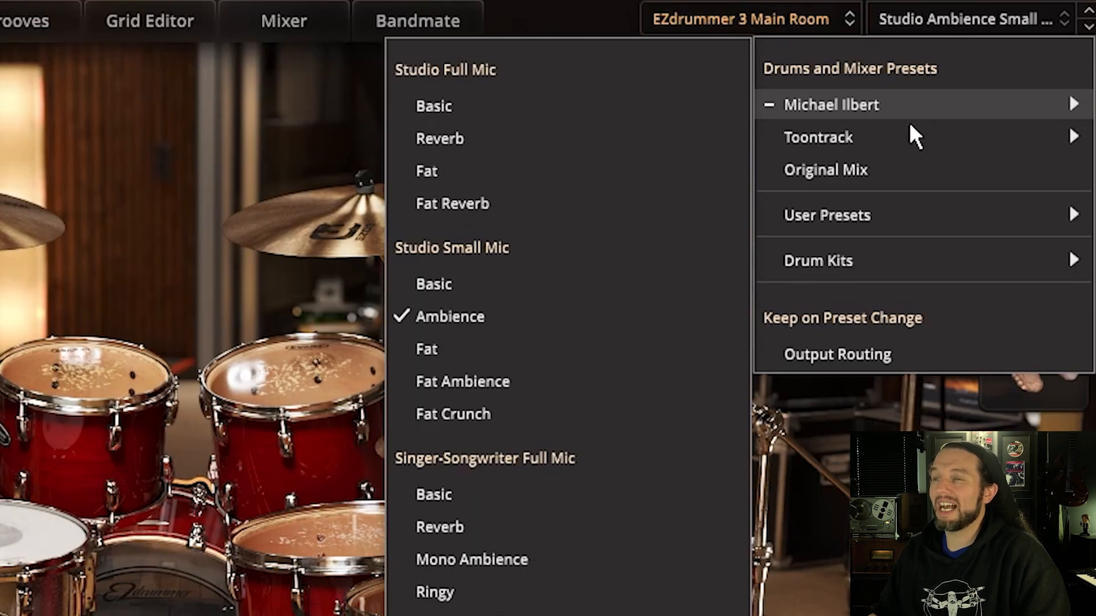
{"action": "mouse_move", "coordinate": [910, 139]}
{"action": "mouse_move", "coordinate": [904, 105]}
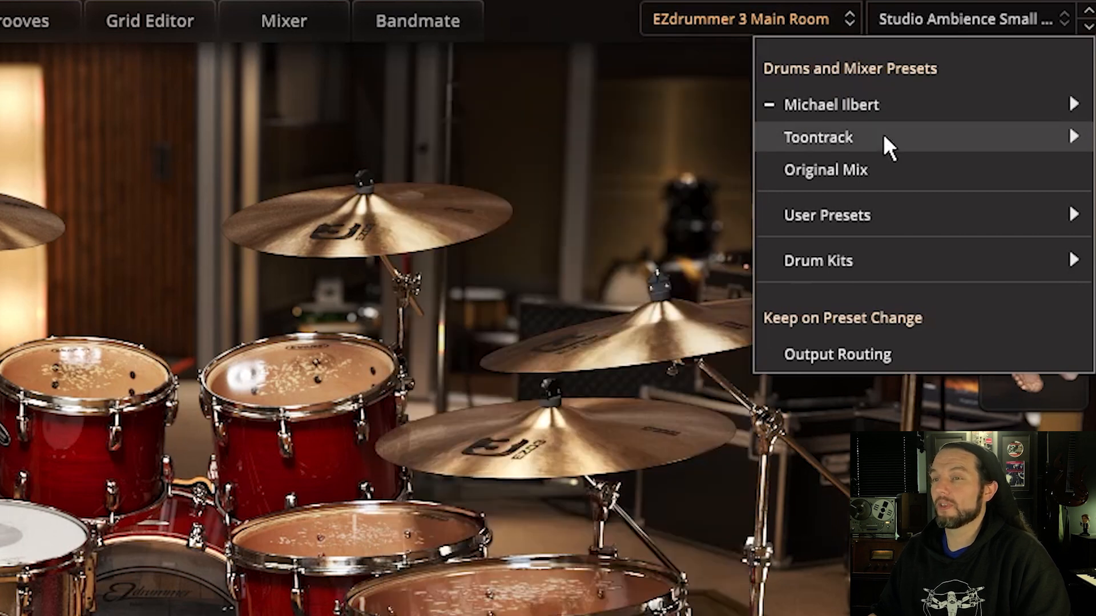
{"action": "mouse_move", "coordinate": [819, 142]}
{"action": "mouse_move", "coordinate": [869, 101]}
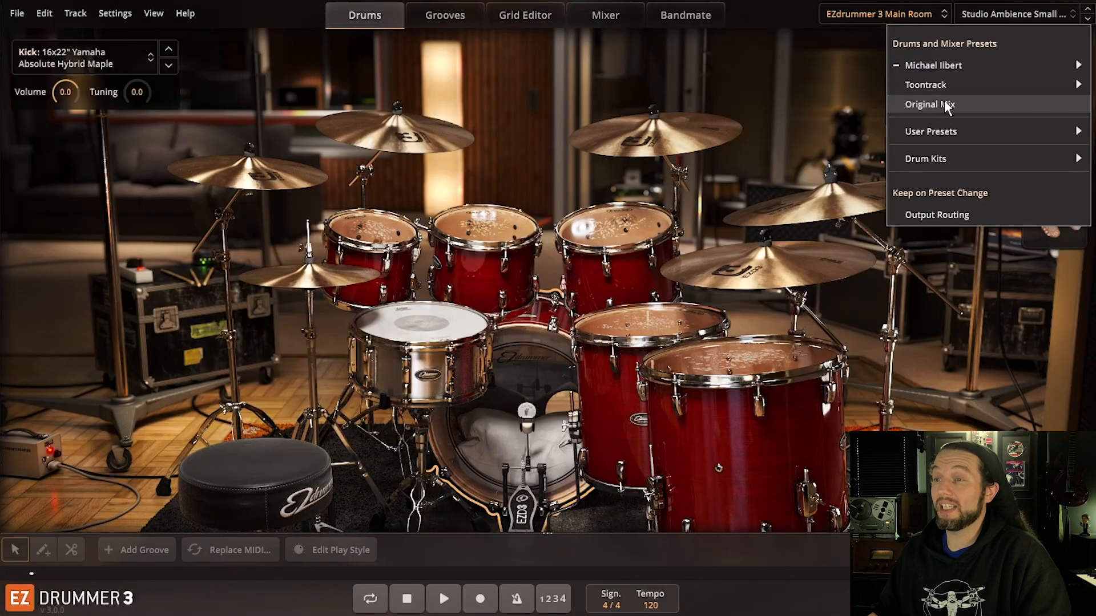
{"action": "left_click", "coordinate": [964, 104]}
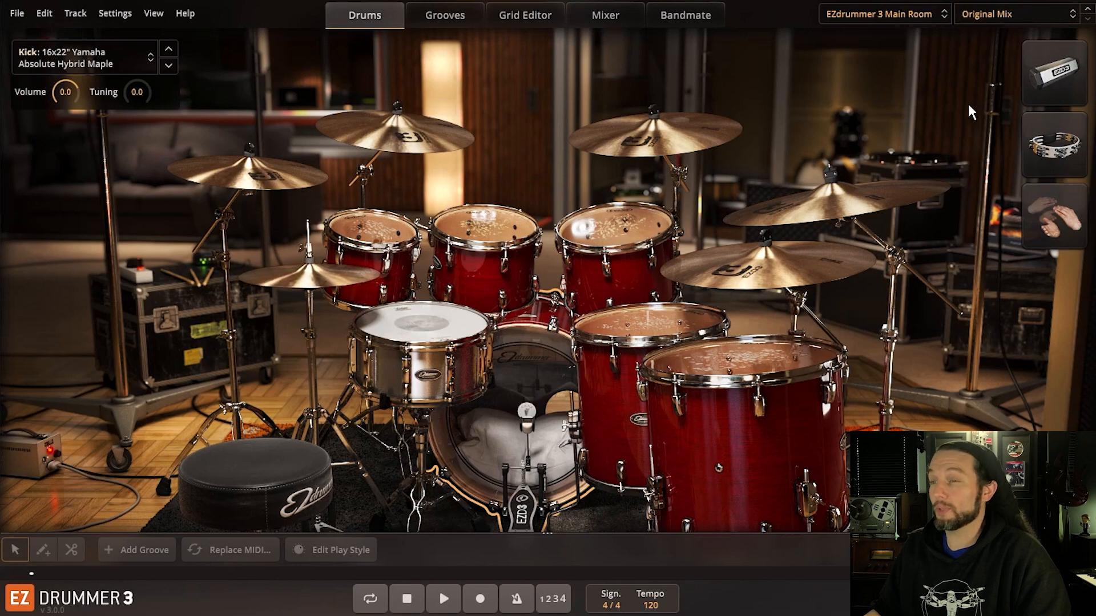
{"action": "left_click", "coordinate": [980, 18]}
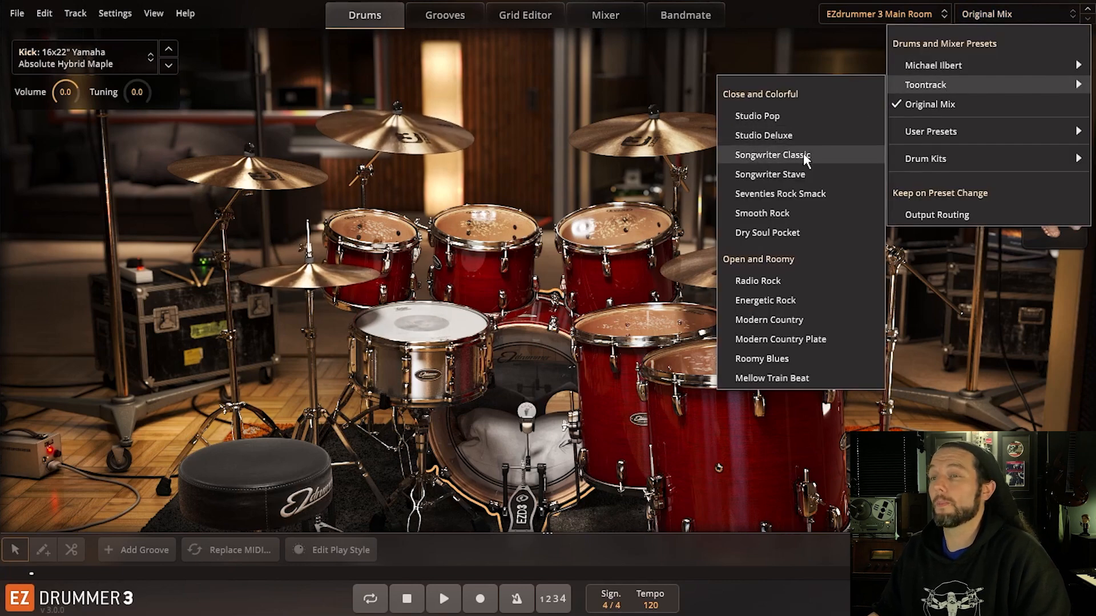
{"action": "left_click", "coordinate": [803, 153]}
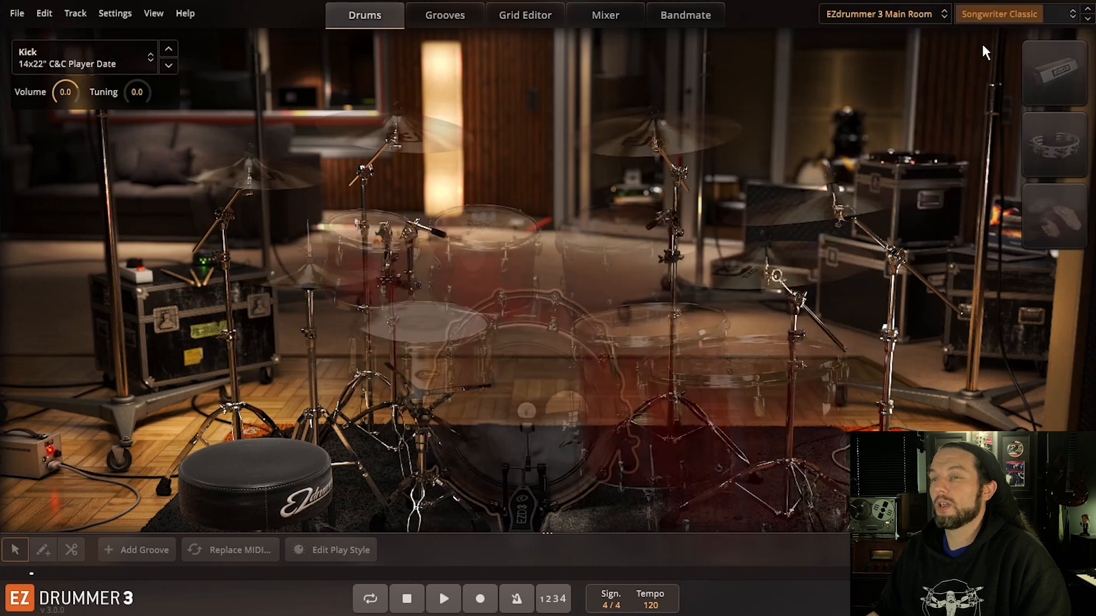
Step: Save the current drums and mixer setup as a user preset named "My Kit"
{"action": "left_click", "coordinate": [993, 12]}
{"action": "mouse_move", "coordinate": [941, 133]}
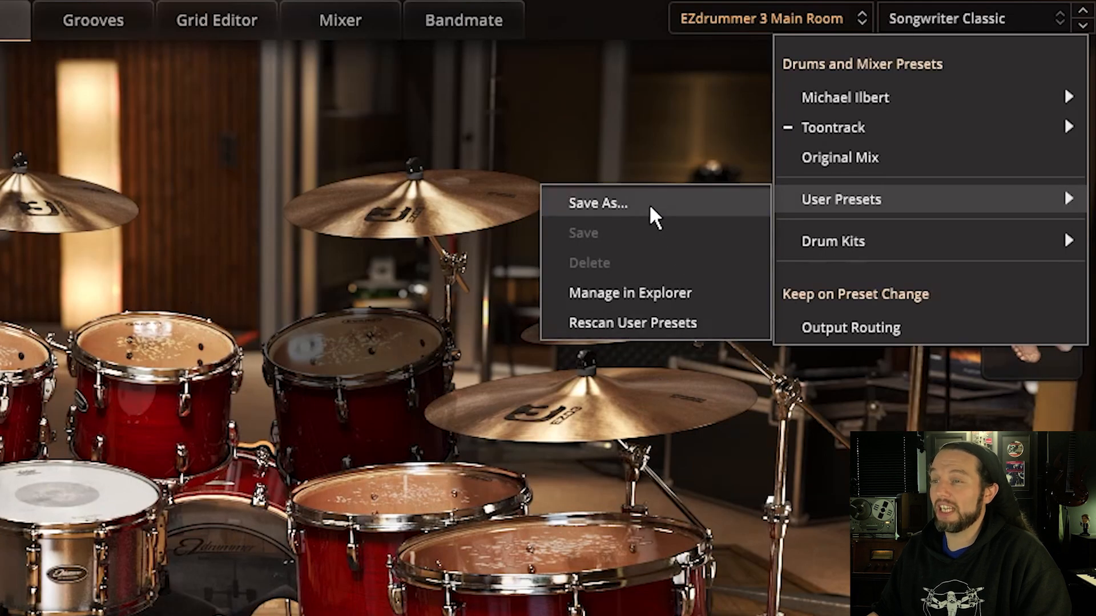
{"action": "left_click", "coordinate": [806, 136]}
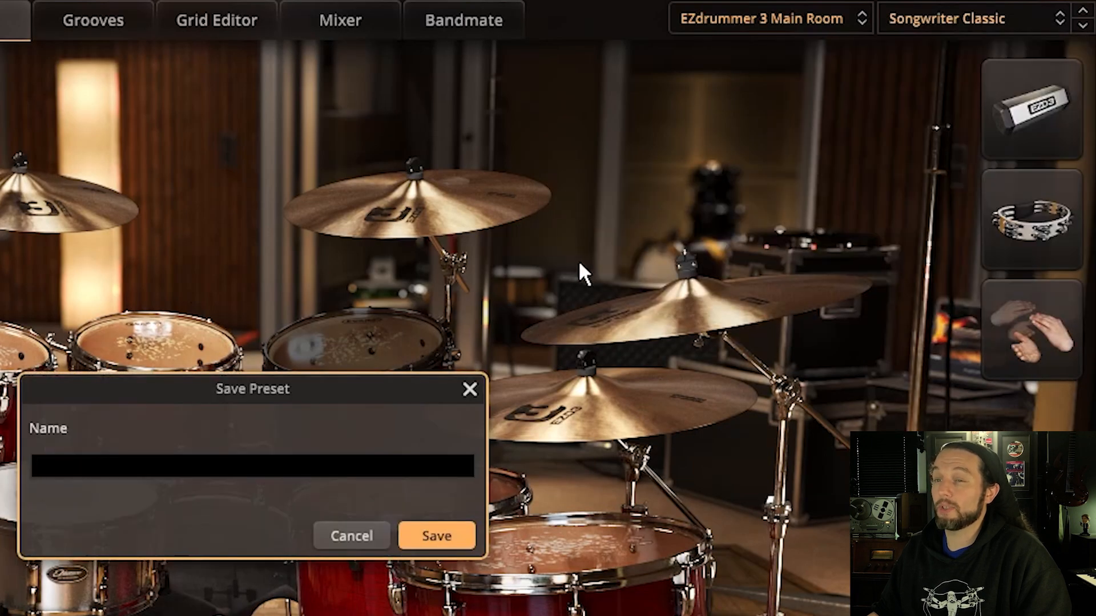
{"action": "type", "text": "My Ki"}
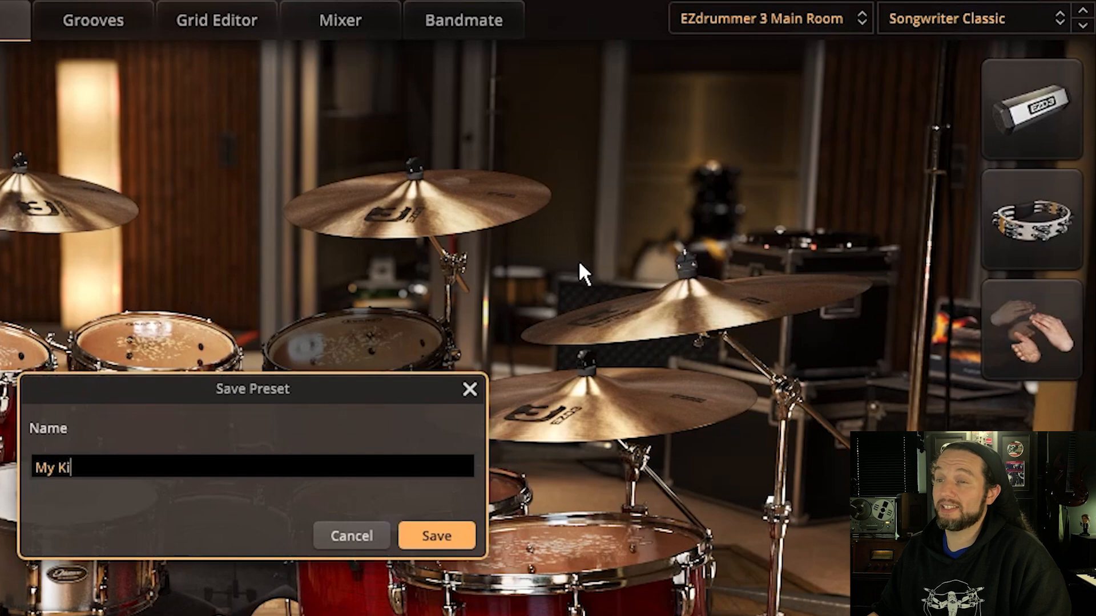
{"action": "type", "text": "t"}
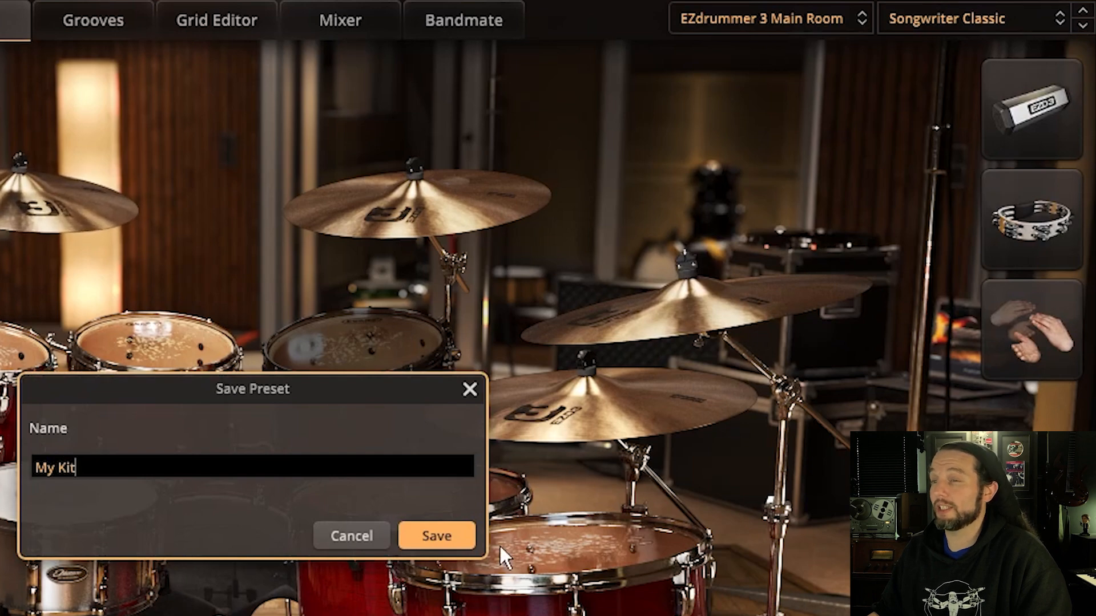
{"action": "left_click", "coordinate": [432, 538]}
Step: Check the user presets for My Kit and look at the list of installed sound libraries
{"action": "left_click", "coordinate": [909, 24]}
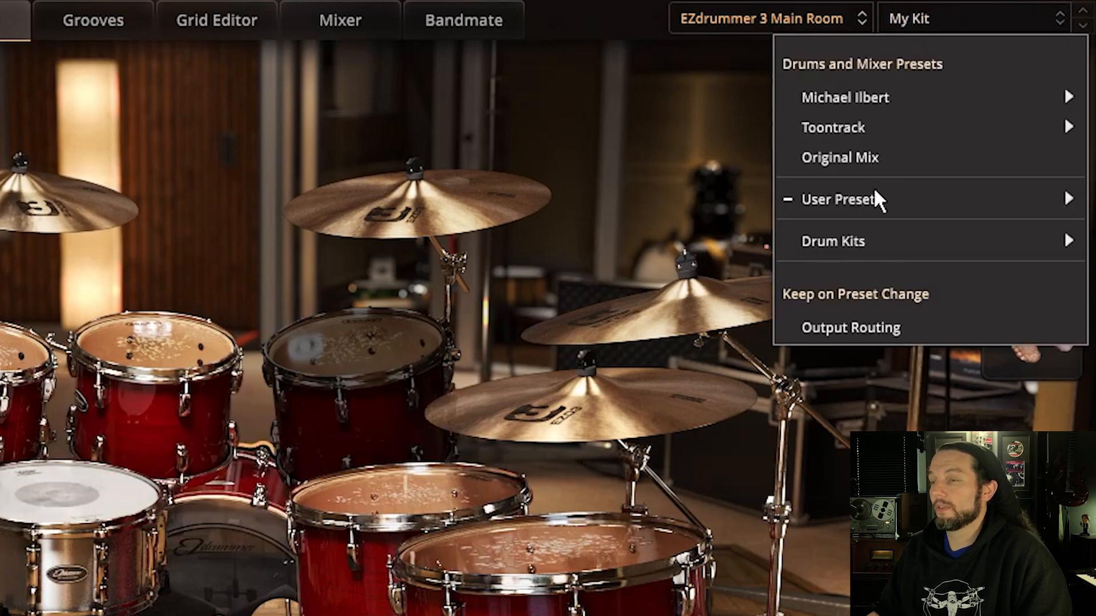
{"action": "mouse_move", "coordinate": [869, 201]}
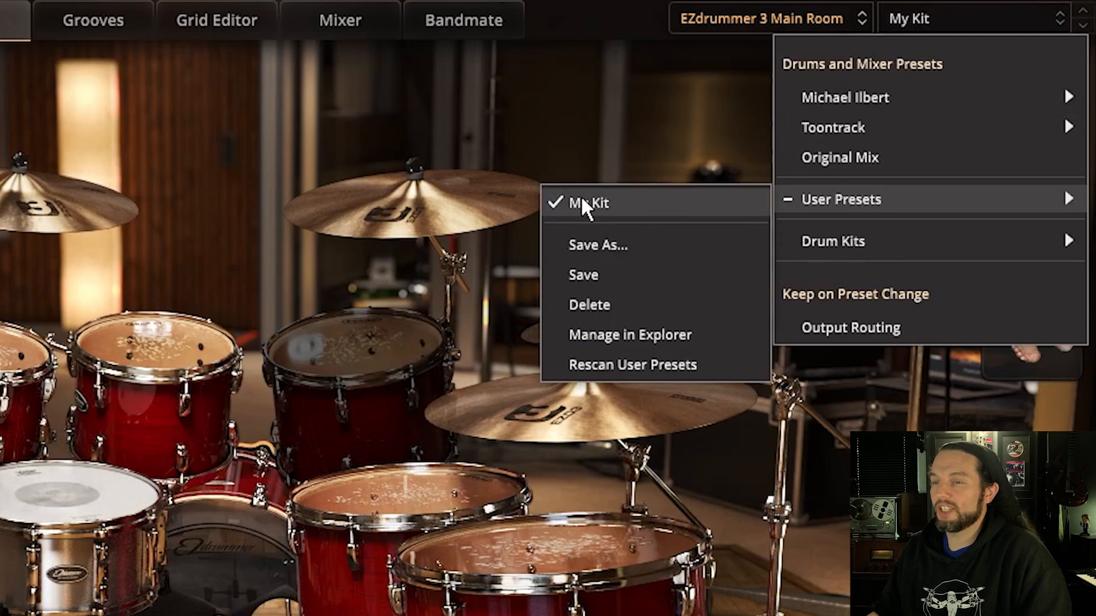
{"action": "left_click", "coordinate": [710, 71]}
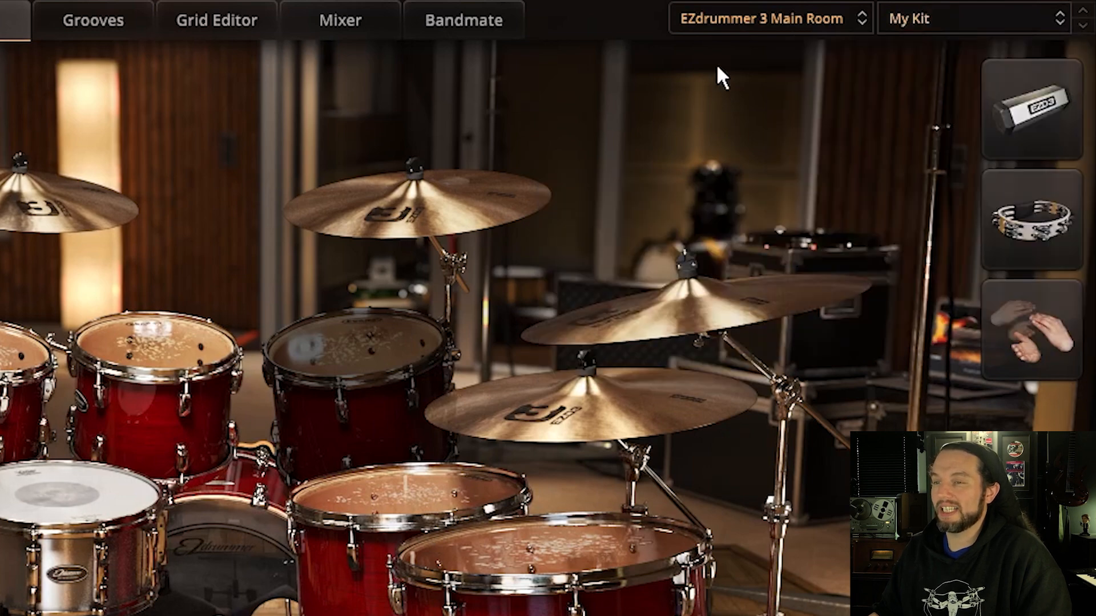
{"action": "left_click", "coordinate": [760, 19]}
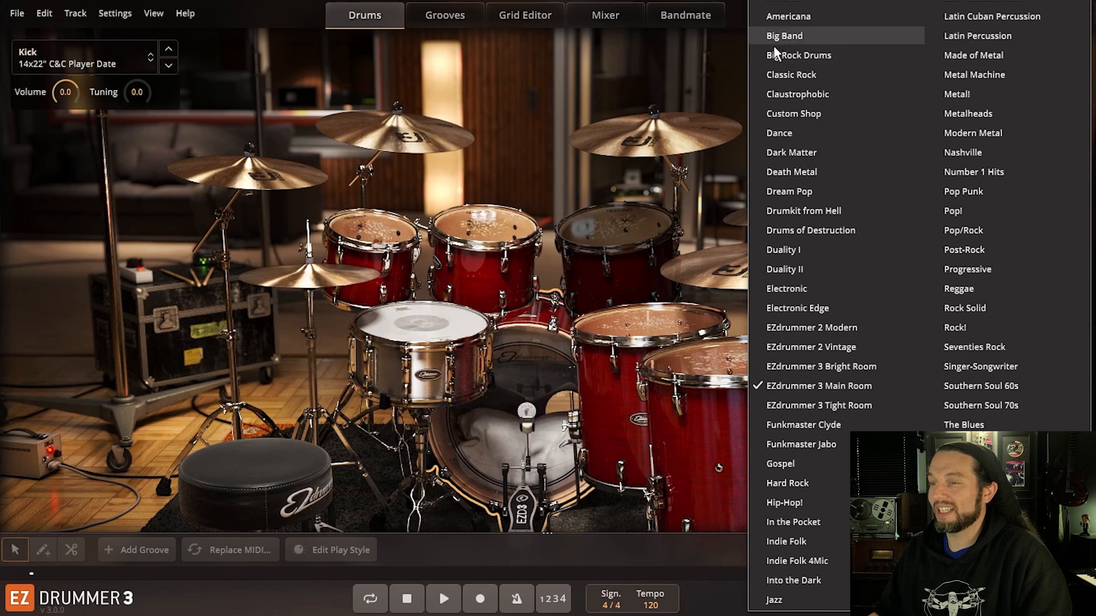
{"action": "key", "text": "Escape"}
Step: Load the Basic preset from the Studio Full Mic group, followed by Fat Reverb from the same group
{"action": "left_click", "coordinate": [991, 16]}
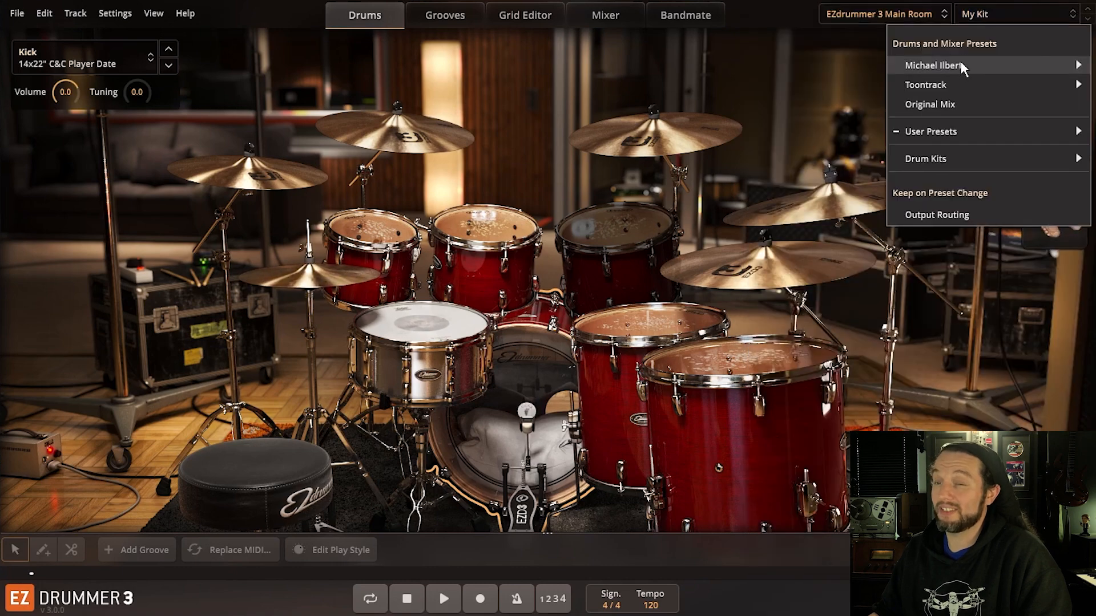
{"action": "mouse_move", "coordinate": [958, 79]}
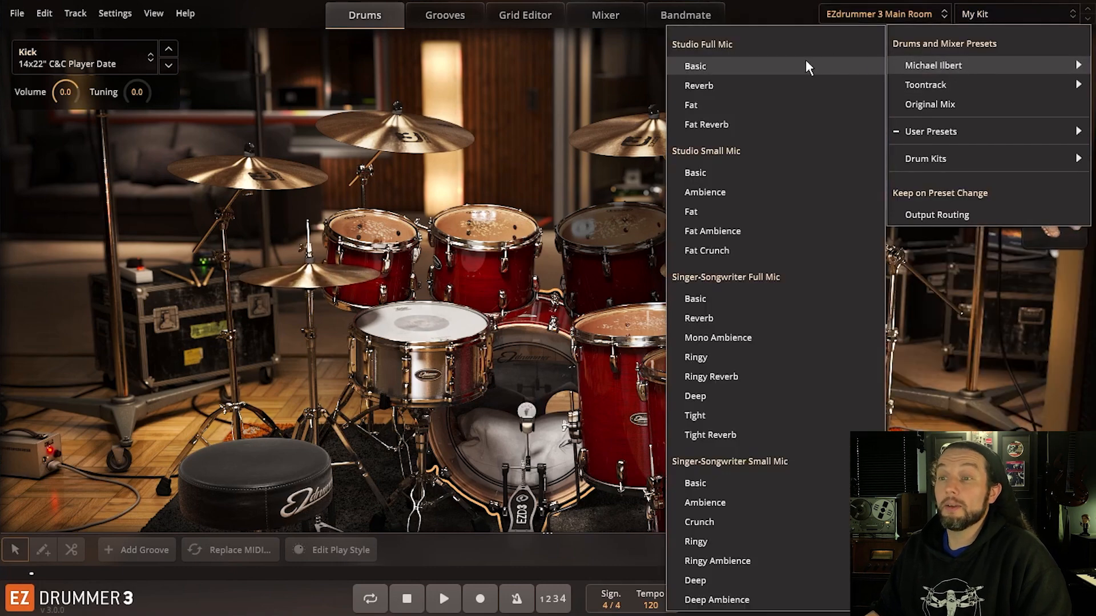
{"action": "left_click", "coordinate": [806, 66]}
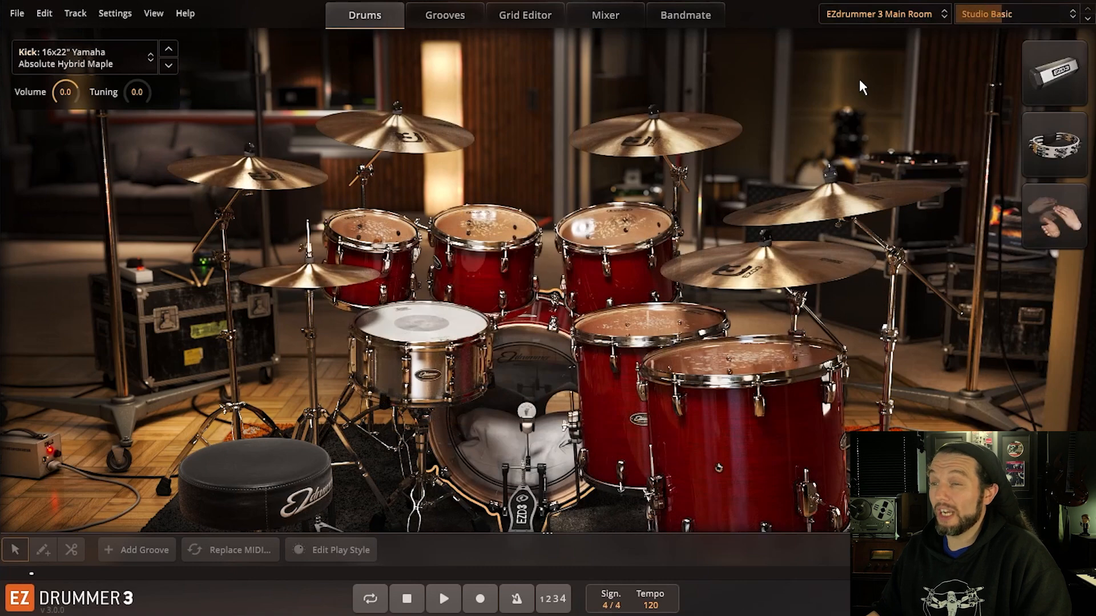
{"action": "left_click", "coordinate": [978, 13]}
{"action": "mouse_move", "coordinate": [950, 65]}
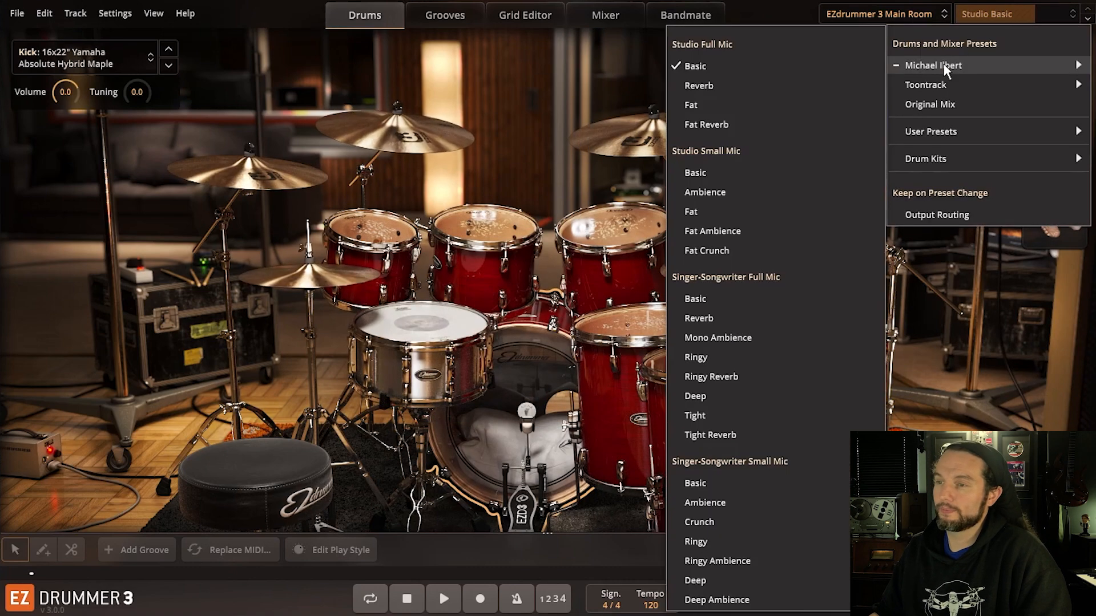
{"action": "left_click", "coordinate": [781, 118]}
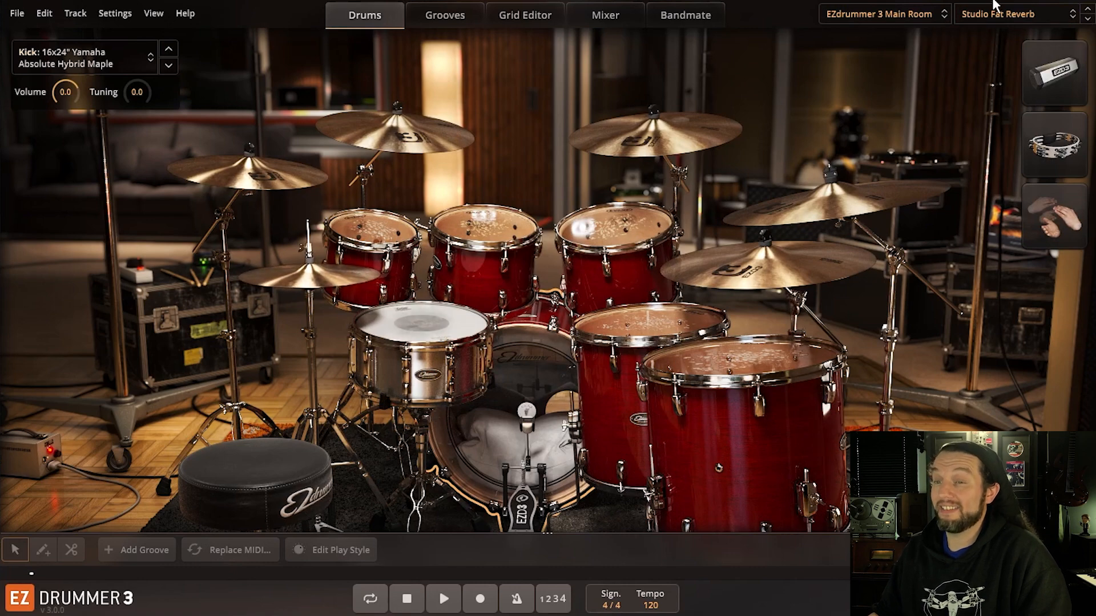
Step: Look over the drums and mixer preset categories, and browse the EZdrummer 3 product page on the Toontrack website
{"action": "left_click", "coordinate": [984, 15]}
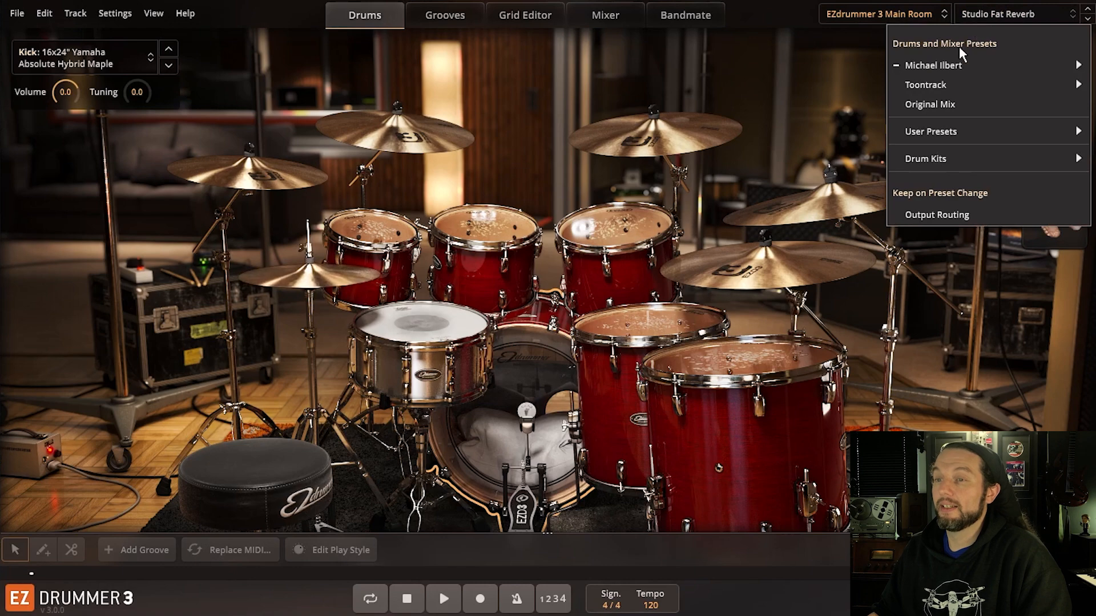
{"action": "mouse_move", "coordinate": [951, 65]}
{"action": "left_click", "coordinate": [838, 60]}
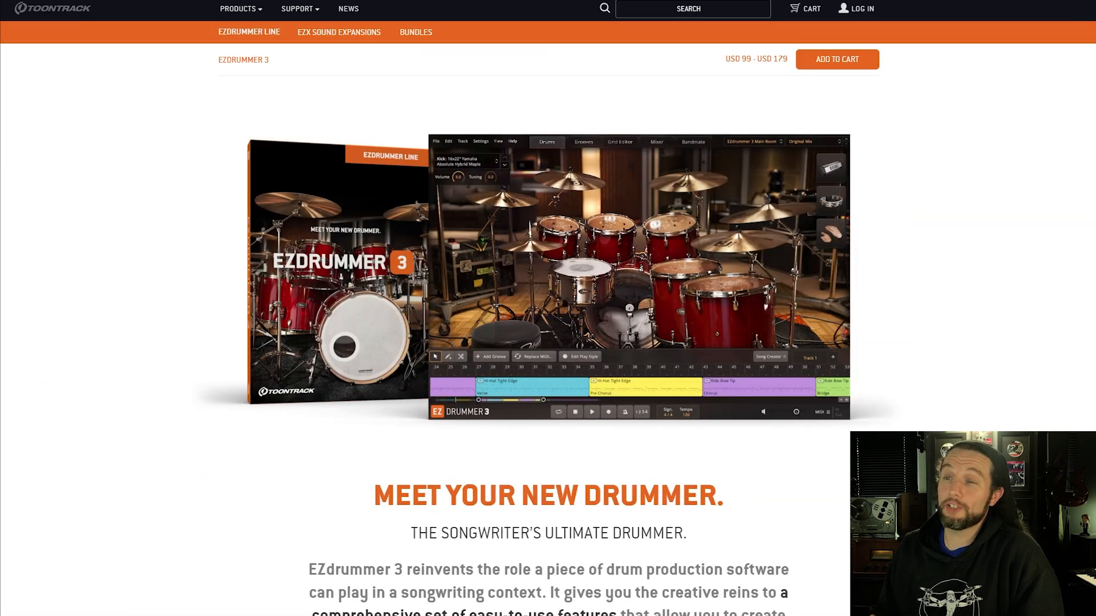
{"action": "scroll", "coordinate": [1073, 130], "scroll_direction": "down", "scroll_amount": 20}
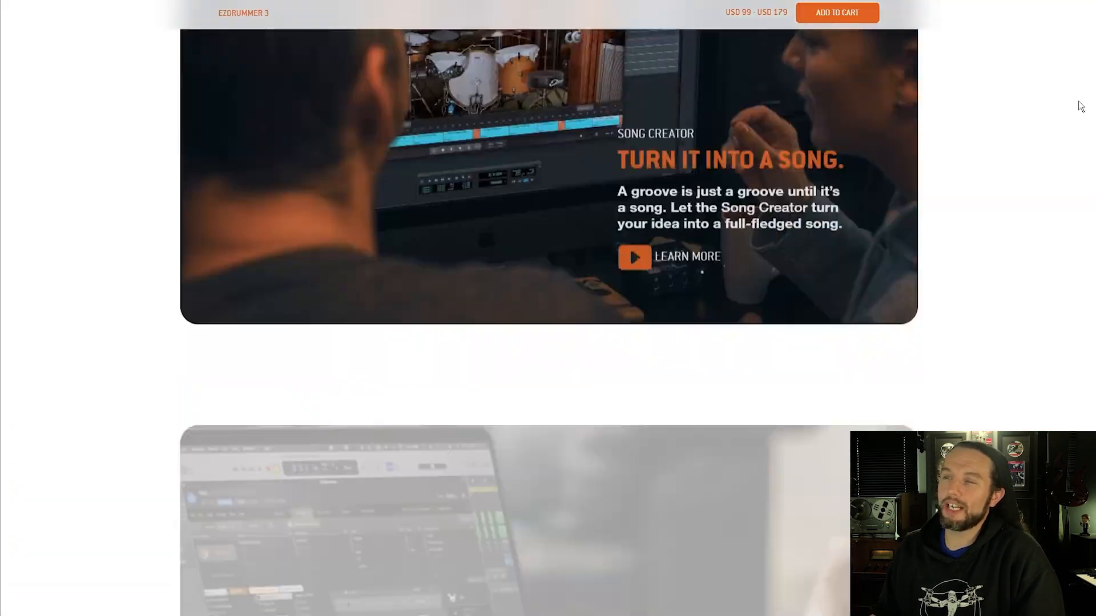
{"action": "scroll", "coordinate": [1067, 149], "scroll_direction": "down", "scroll_amount": 15}
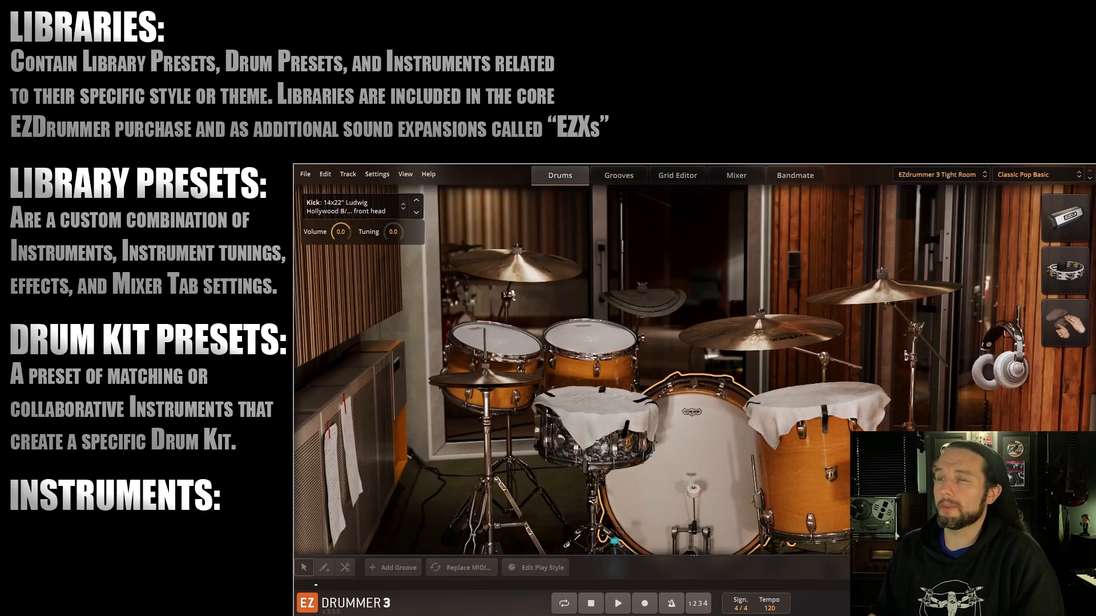
Step: Switch to the EZdrummer 3 Bright Room sound library and load its Empty Kit
{"action": "left_click", "coordinate": [951, 178]}
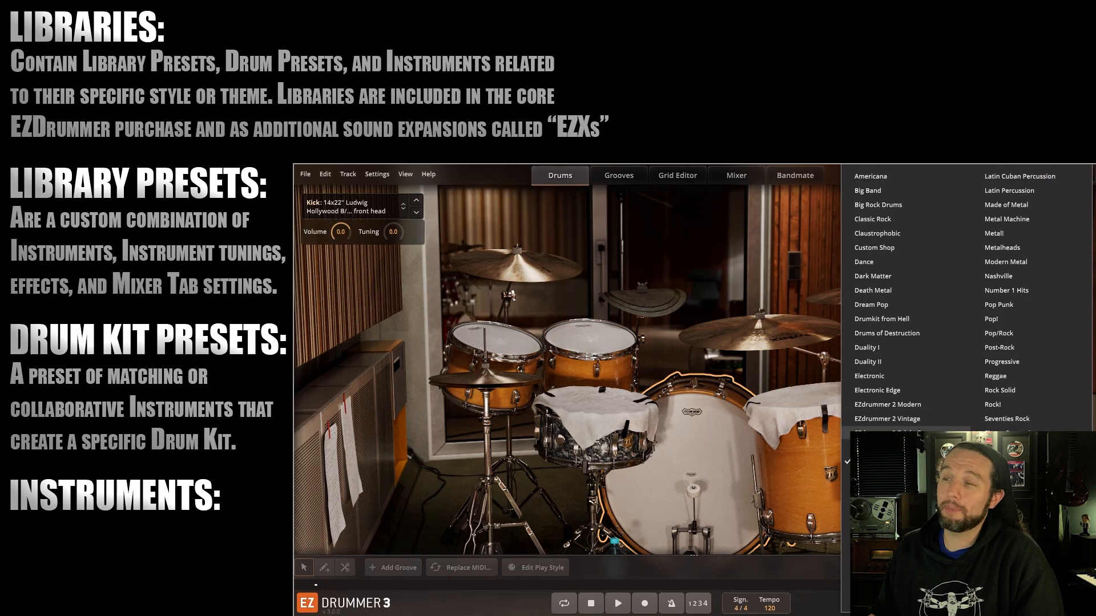
{"action": "left_click", "coordinate": [882, 434]}
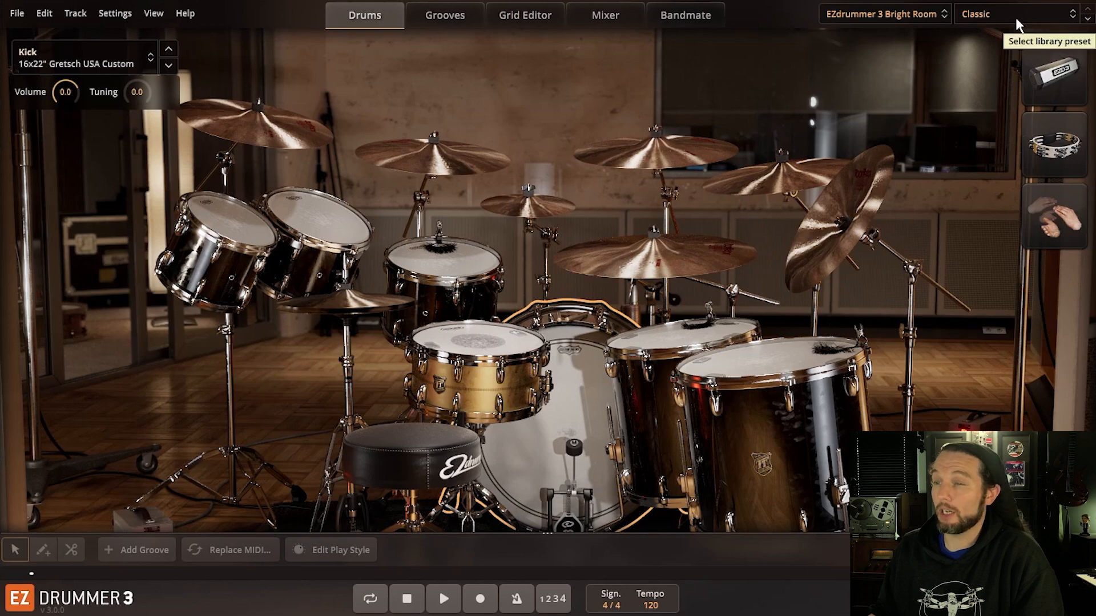
{"action": "left_click", "coordinate": [1015, 17]}
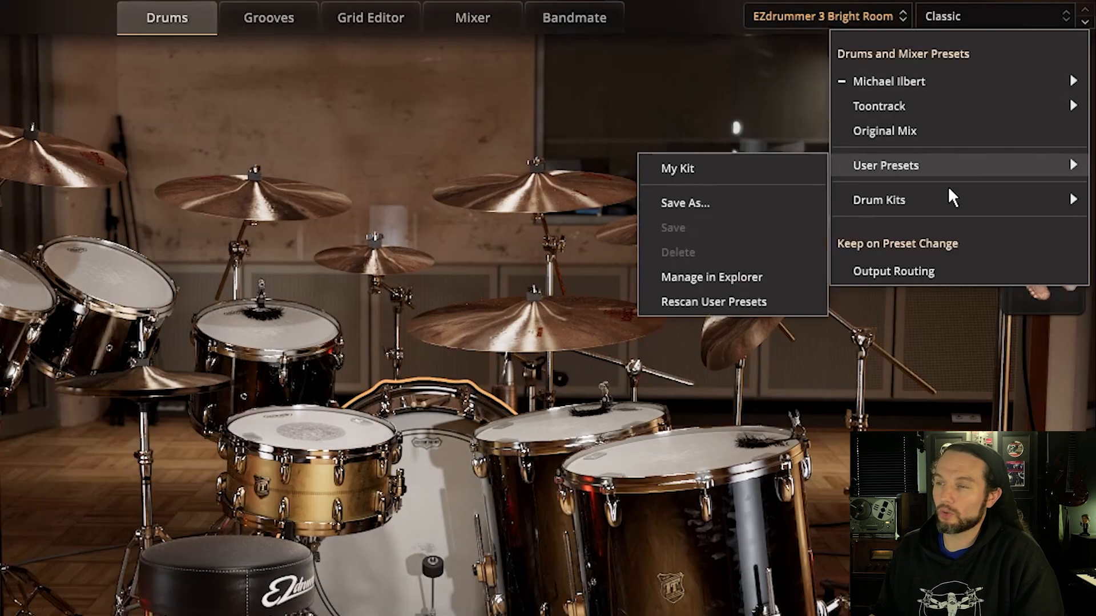
{"action": "mouse_move", "coordinate": [979, 156]}
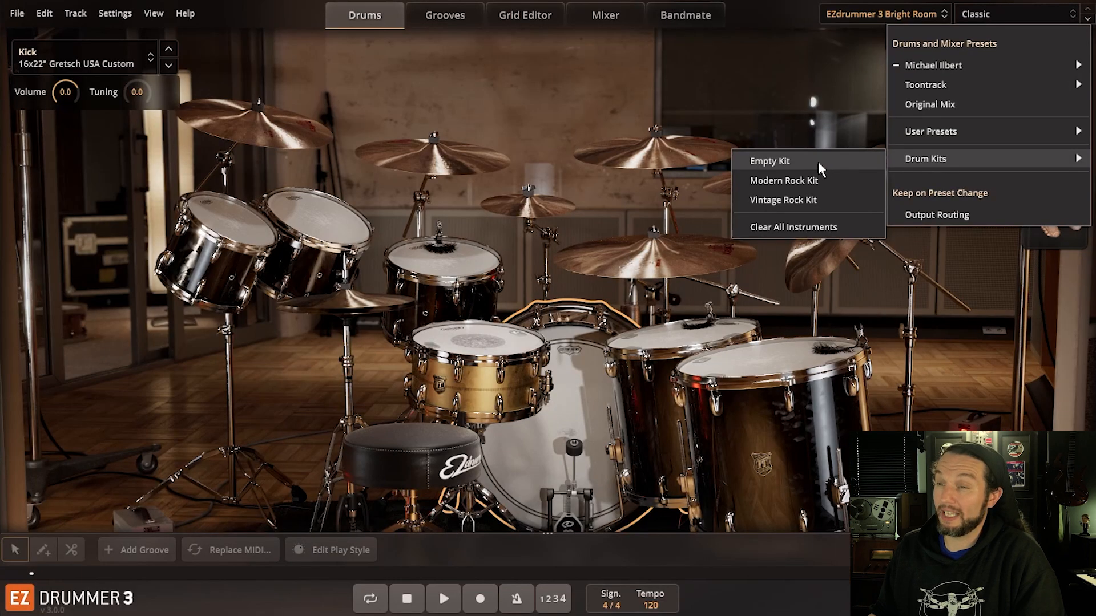
{"action": "left_click", "coordinate": [733, 201]}
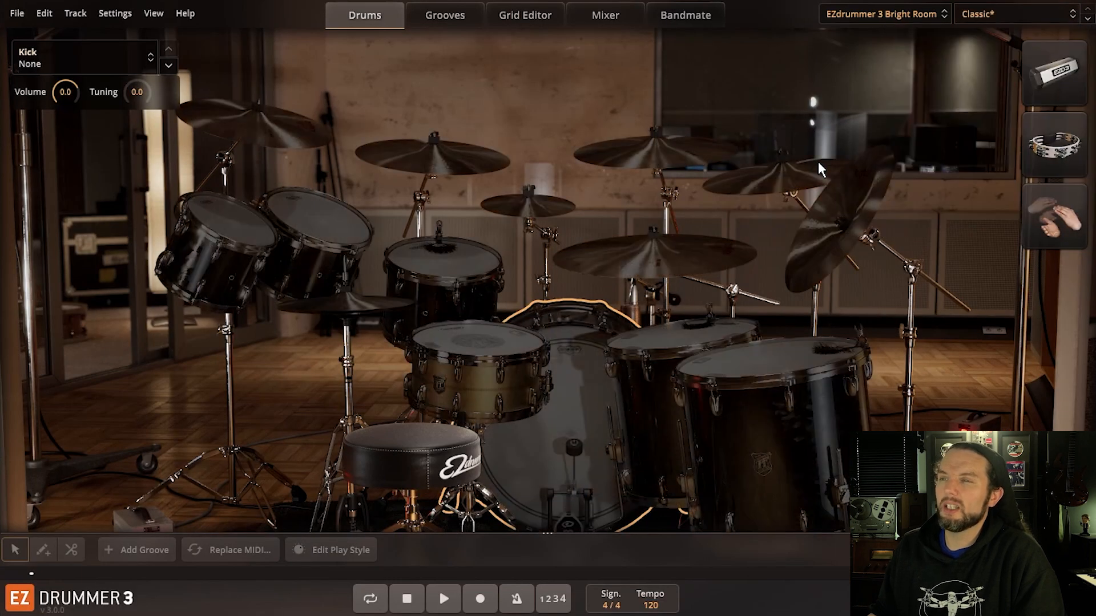
Step: Load the Modern Rock Kit from the Bright Room drum kits
{"action": "left_click", "coordinate": [1015, 14]}
{"action": "mouse_move", "coordinate": [957, 156]}
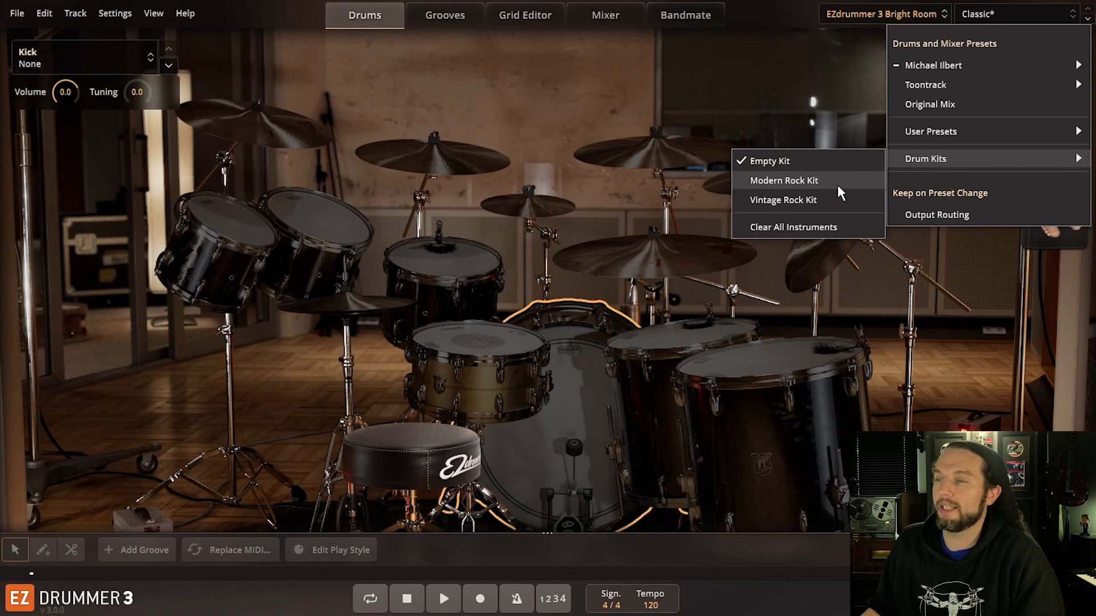
{"action": "left_click", "coordinate": [837, 185]}
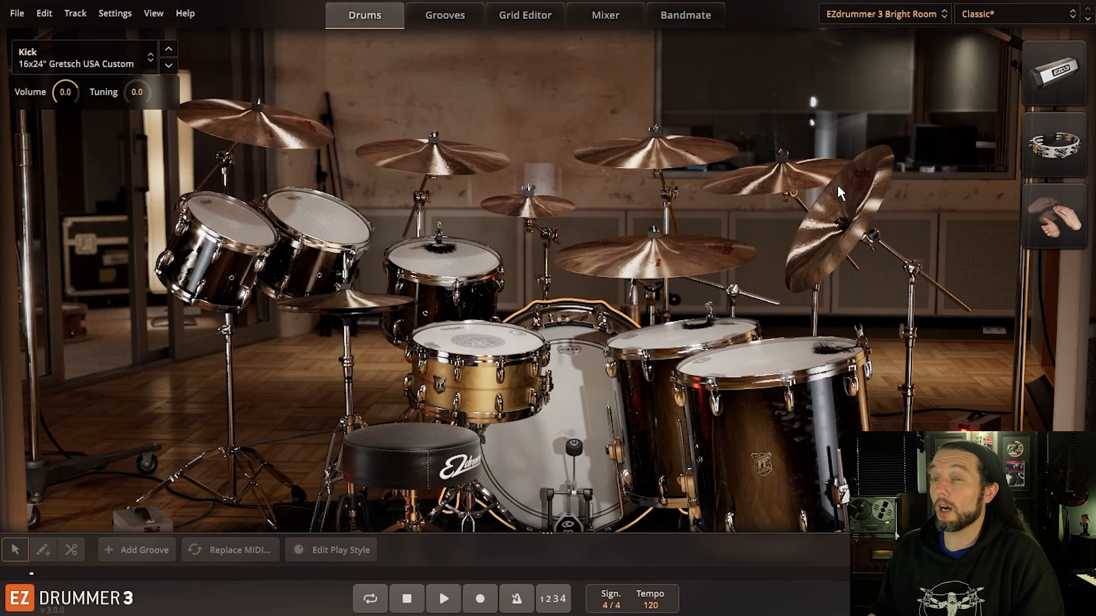
Step: Check the instrument choices for both floor toms and audition the rack and floor toms of the Modern Rock Kit
{"action": "right_click", "coordinate": [762, 373]}
{"action": "right_click", "coordinate": [667, 339]}
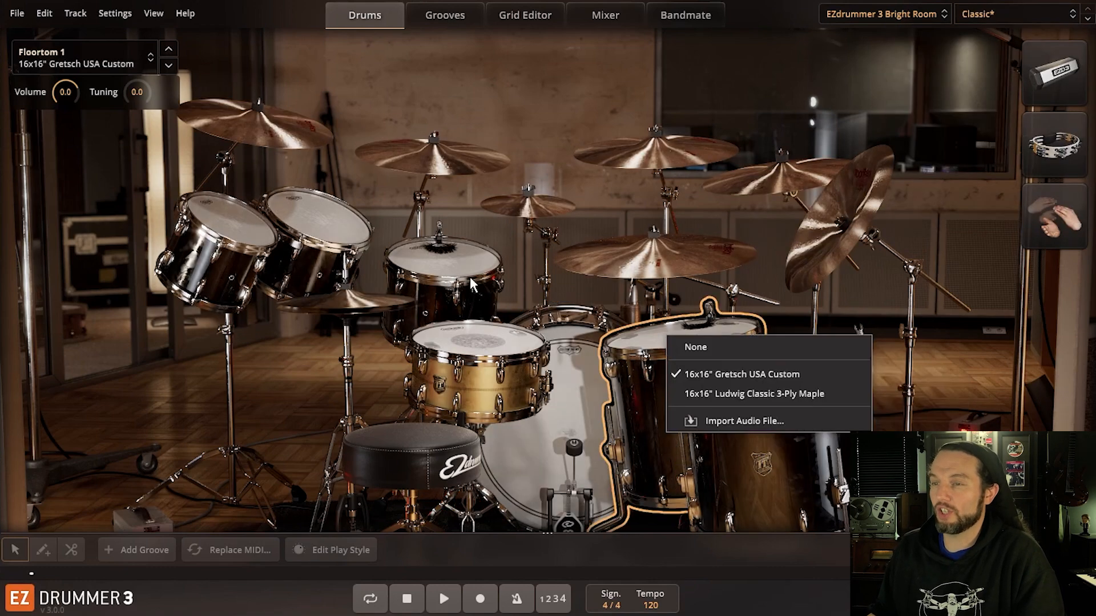
{"action": "left_click", "coordinate": [457, 274]}
{"action": "left_click", "coordinate": [326, 234]}
{"action": "left_click", "coordinate": [231, 241]}
{"action": "left_click", "coordinate": [686, 349]}
{"action": "left_click", "coordinate": [754, 367]}
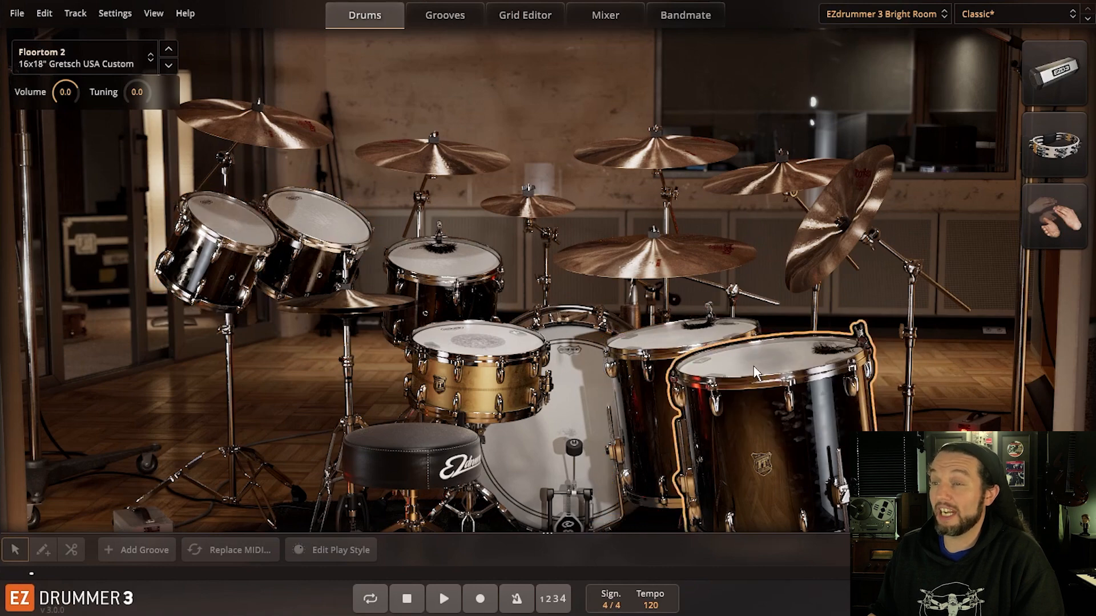
Step: Audition the snare, view its alternative instruments, and play the crashes, ride and hi-hat of the Modern Rock Kit
{"action": "left_click", "coordinate": [463, 335]}
{"action": "right_click", "coordinate": [464, 342]}
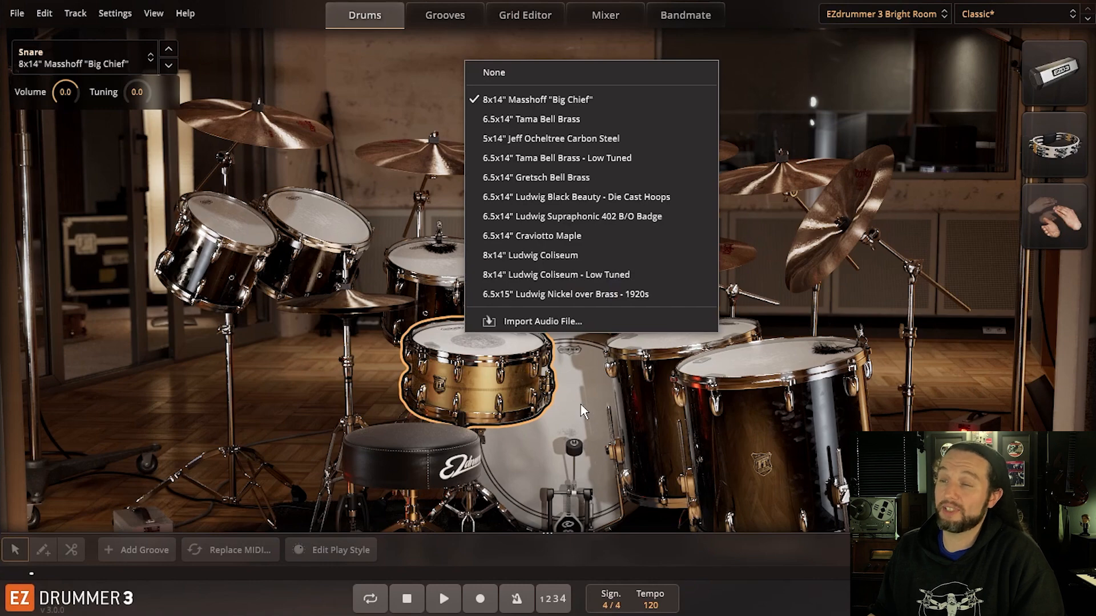
{"action": "left_click", "coordinate": [832, 221]}
{"action": "left_click", "coordinate": [756, 181]}
{"action": "left_click", "coordinate": [639, 157]}
{"action": "left_click", "coordinate": [451, 161]}
{"action": "left_click", "coordinate": [296, 137]}
{"action": "left_click", "coordinate": [694, 277]}
{"action": "left_click", "coordinate": [389, 300]}
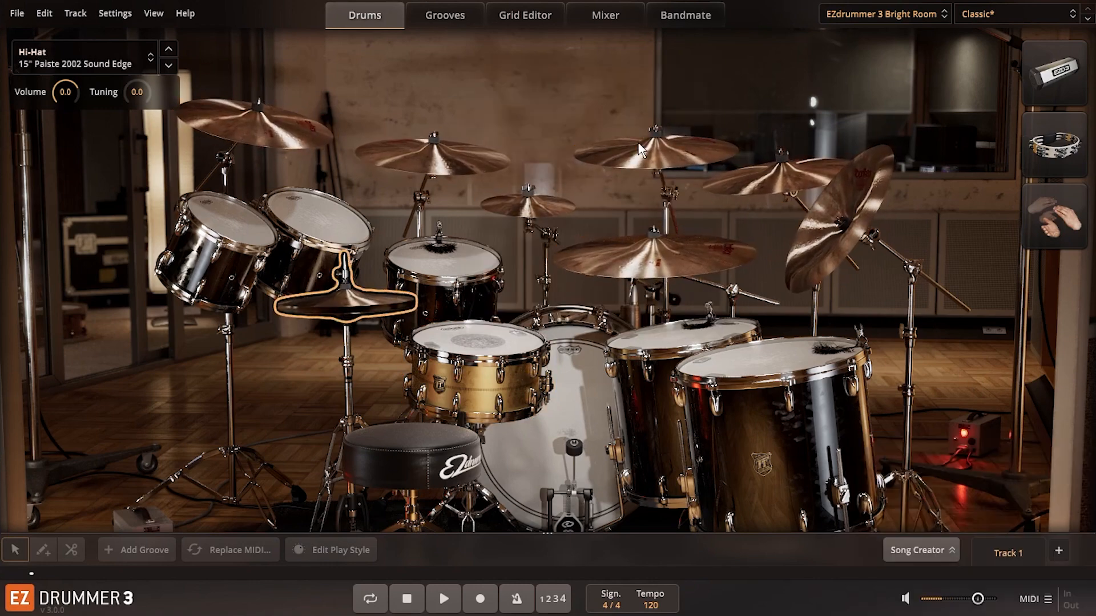
Step: Load the Vintage Rock Kit from the Bright Room drum kits
{"action": "left_click", "coordinate": [994, 17]}
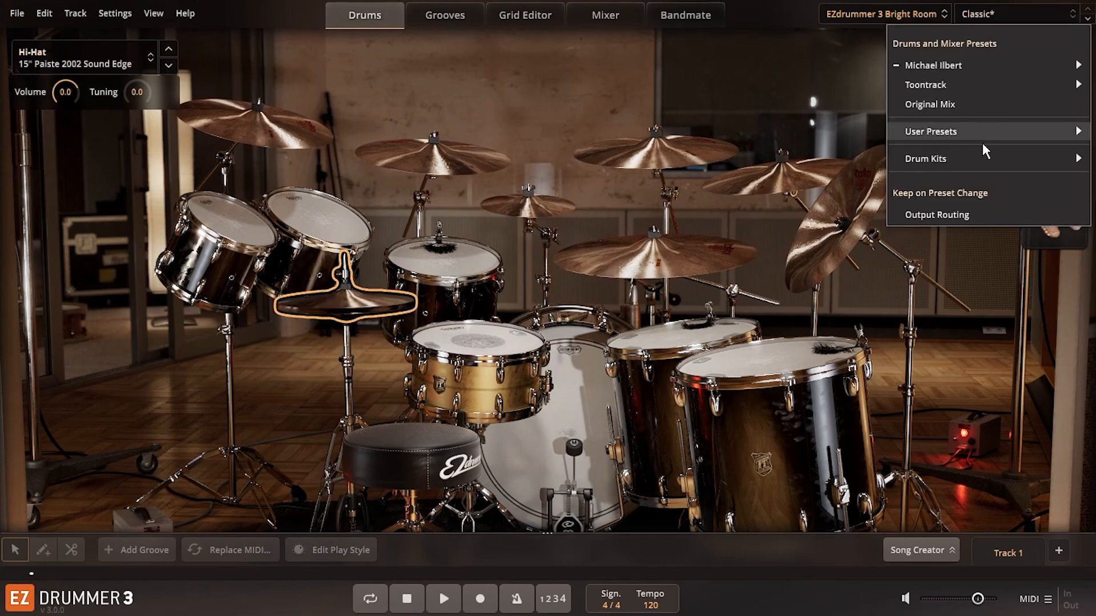
{"action": "mouse_move", "coordinate": [985, 164]}
{"action": "left_click", "coordinate": [735, 253]}
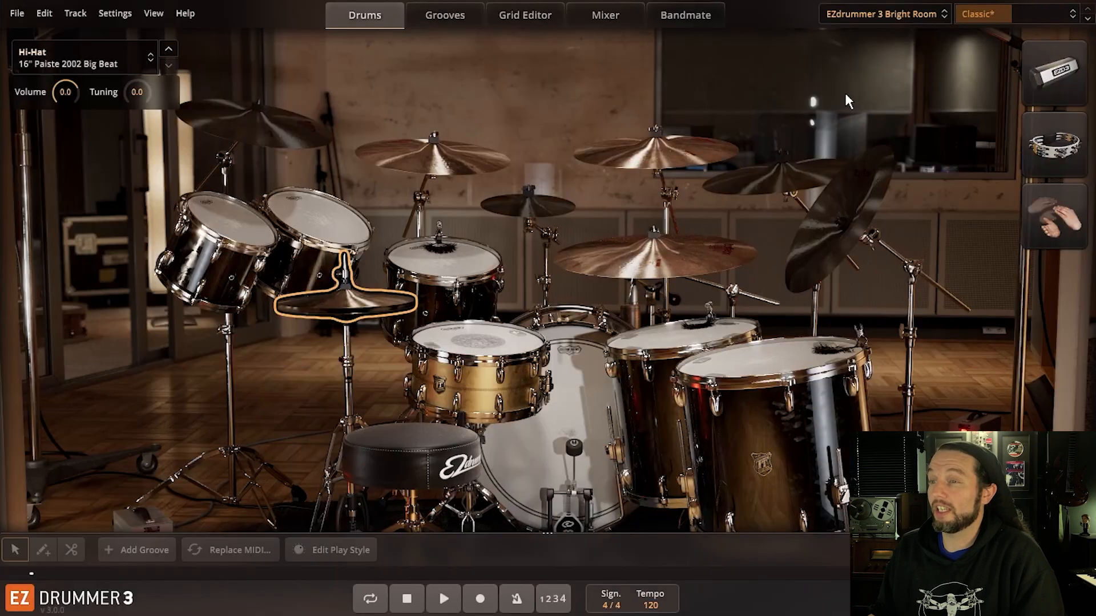
Step: Check the floor tom, snare and kick instruments of the Vintage Rock Kit and review the list of drum kits
{"action": "right_click", "coordinate": [757, 376]}
{"action": "right_click", "coordinate": [678, 340]}
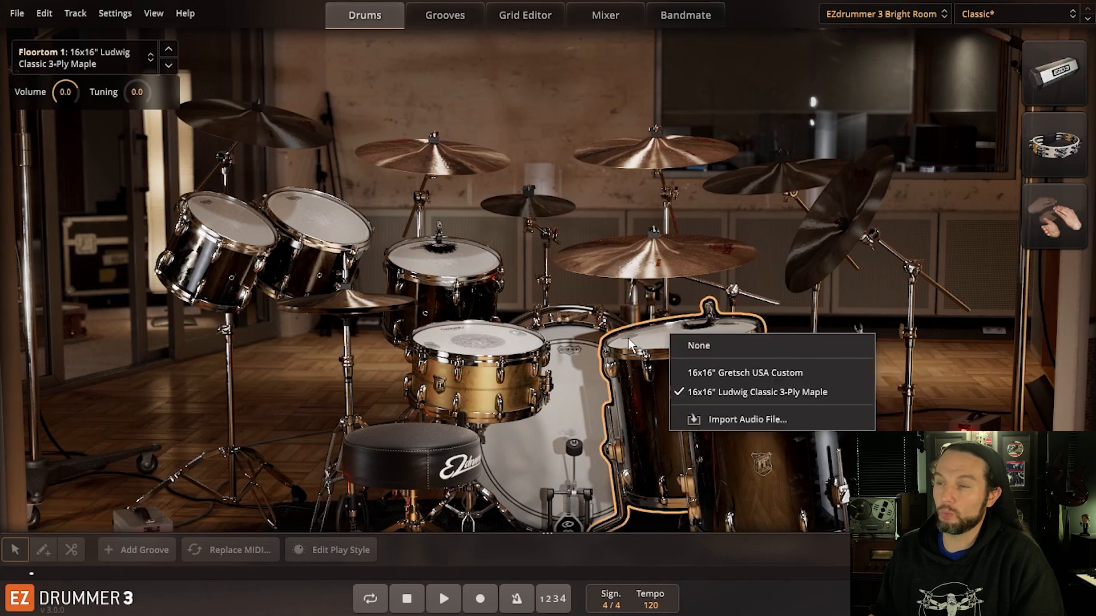
{"action": "right_click", "coordinate": [490, 354]}
{"action": "right_click", "coordinate": [597, 412]}
{"action": "left_click", "coordinate": [477, 343]}
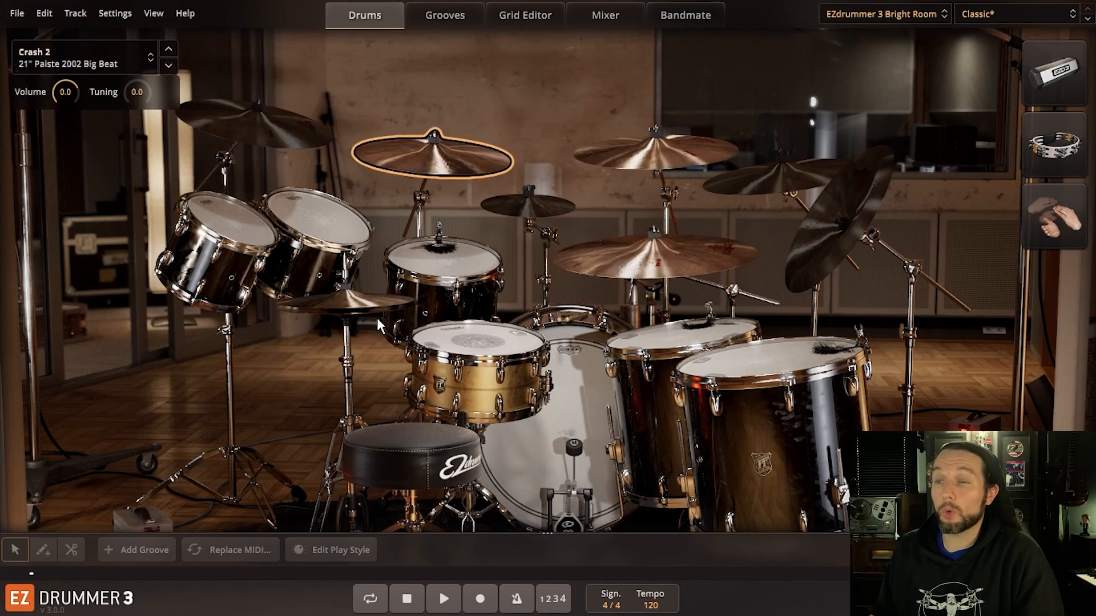
{"action": "left_click", "coordinate": [981, 16]}
{"action": "mouse_move", "coordinate": [963, 163]}
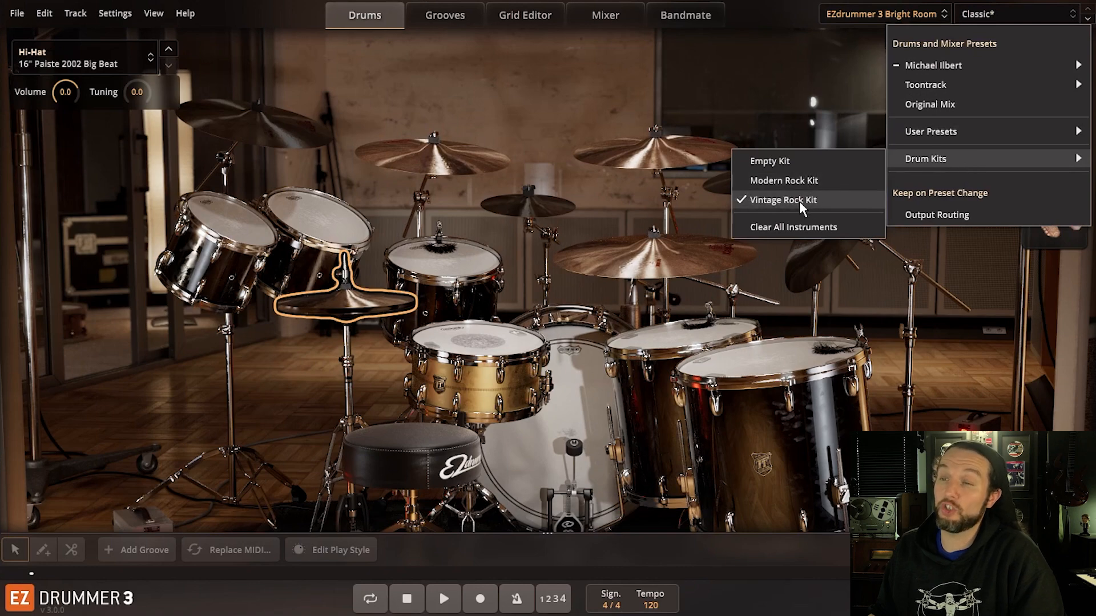
{"action": "left_click", "coordinate": [821, 79]}
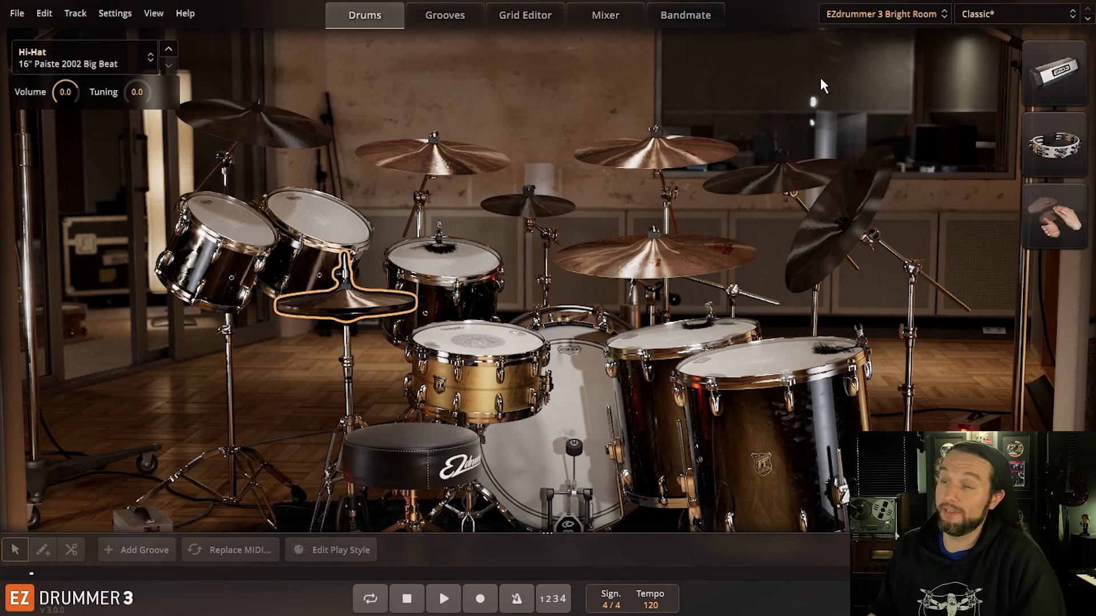
Step: Switch to the EZdrummer 3 Main Room sound library and view its available drum kits
{"action": "left_click", "coordinate": [908, 14]}
{"action": "left_click", "coordinate": [876, 385]}
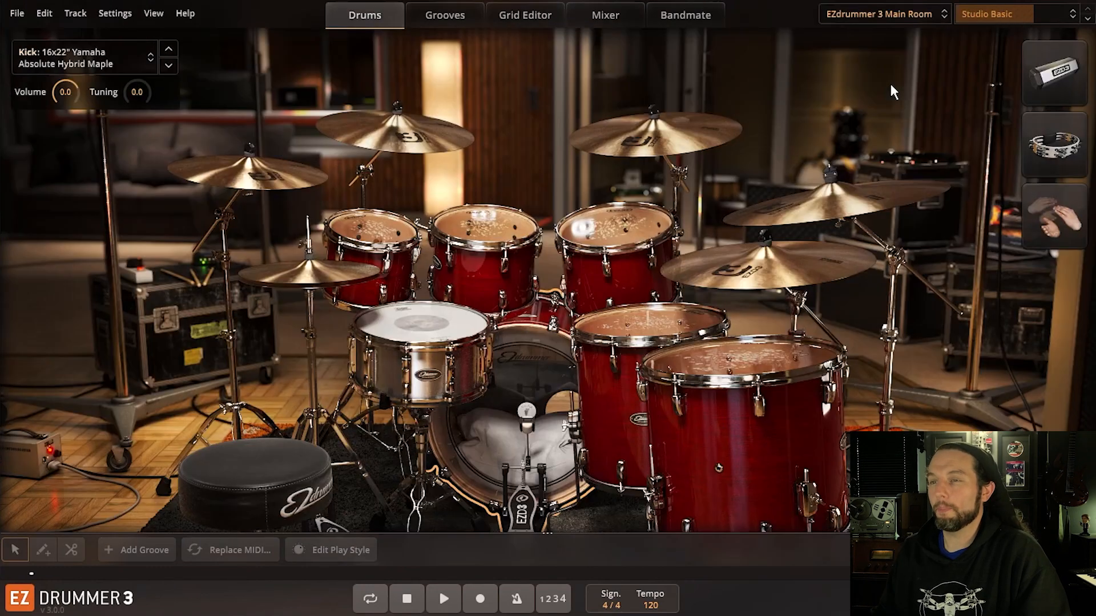
{"action": "left_click", "coordinate": [995, 14]}
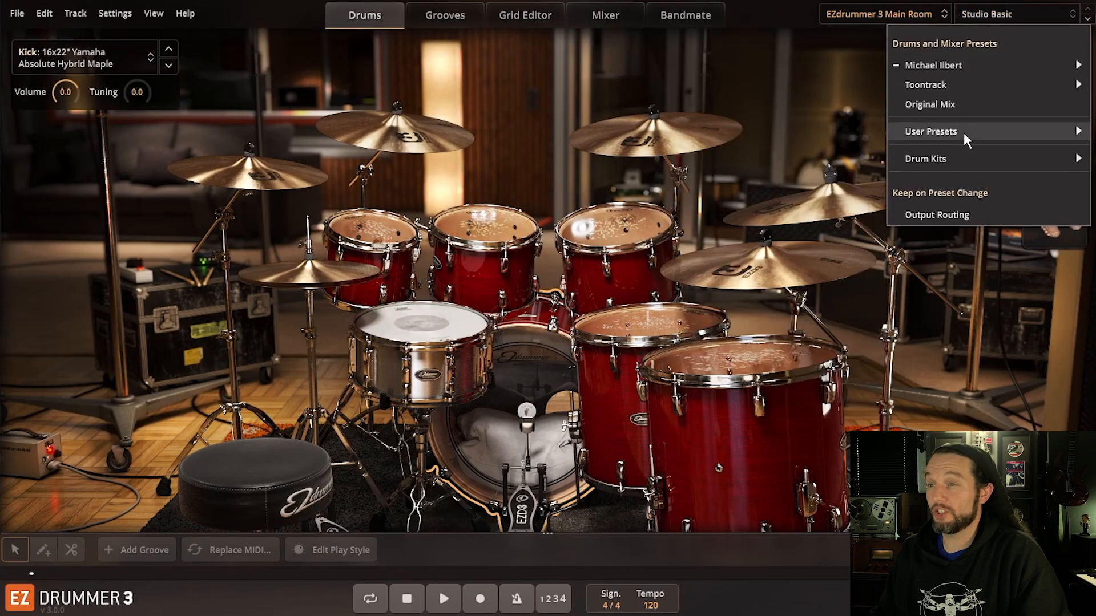
{"action": "mouse_move", "coordinate": [942, 159]}
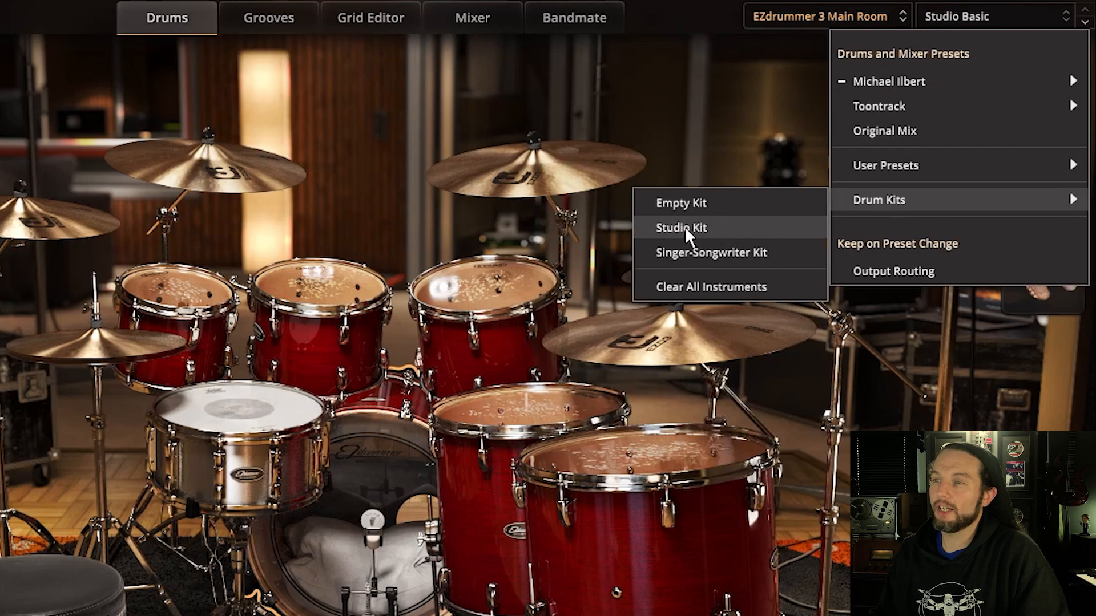
Step: Check the tom instruments of the Main Room kit and audition its rack toms and floor toms
{"action": "right_click", "coordinate": [623, 457]}
{"action": "right_click", "coordinate": [526, 418]}
{"action": "right_click", "coordinate": [471, 298]}
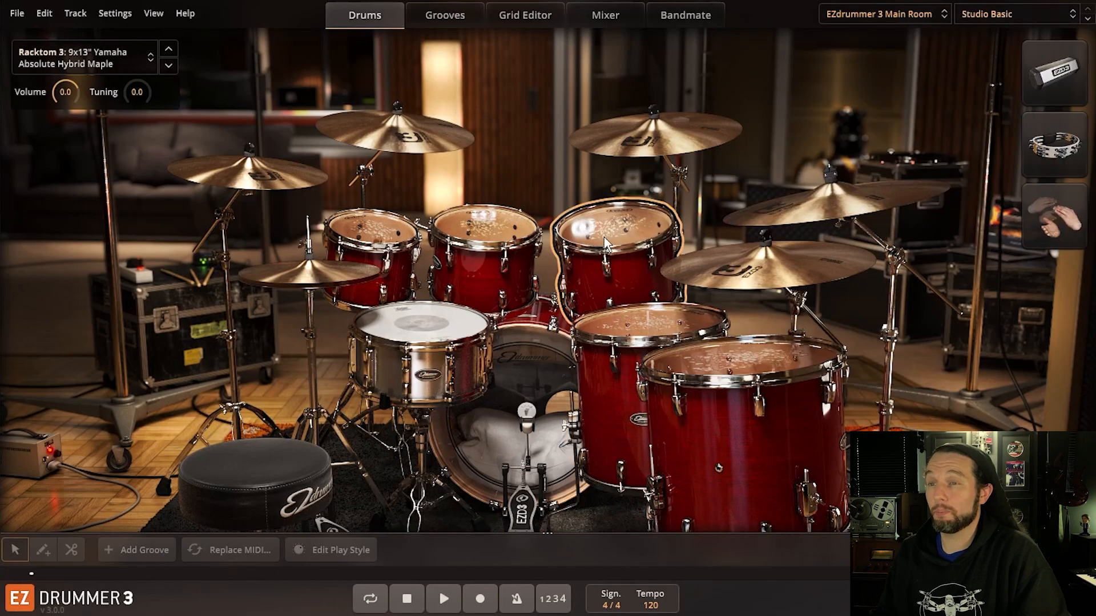
{"action": "left_click", "coordinate": [493, 233]}
{"action": "left_click", "coordinate": [374, 231]}
{"action": "left_click", "coordinate": [674, 324]}
{"action": "left_click", "coordinate": [733, 363]}
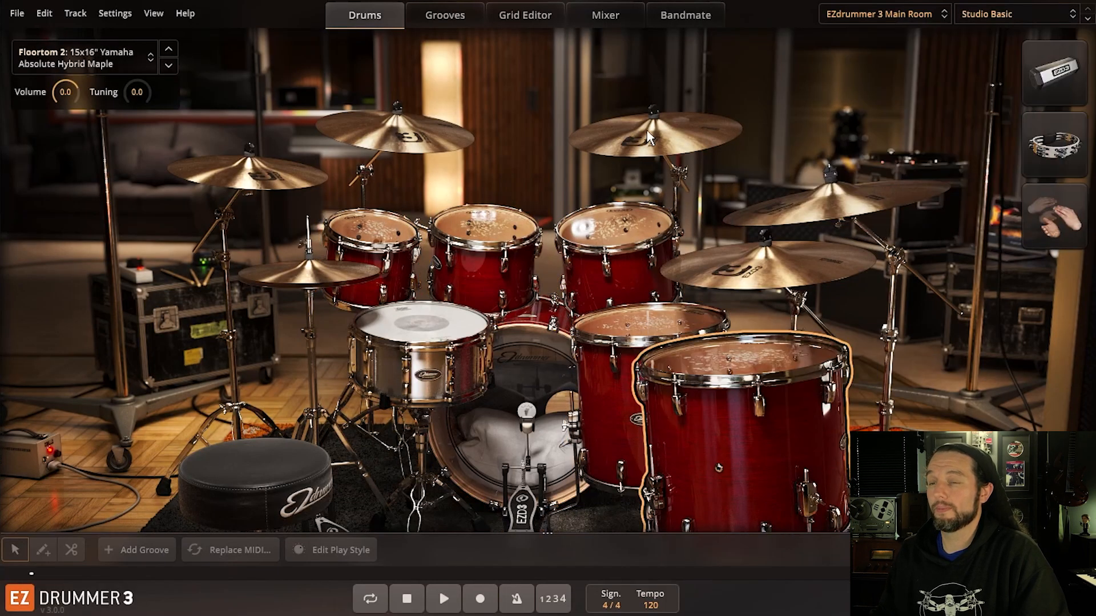
Step: Audition the crash and ride cymbals of the Main Room kit
{"action": "left_click", "coordinate": [645, 131]}
{"action": "left_click", "coordinate": [793, 220]}
{"action": "left_click", "coordinate": [768, 263]}
{"action": "left_click", "coordinate": [394, 126]}
Step: Load the Singer-Songwriter Kit from the Main Room drum kits
{"action": "left_click", "coordinate": [976, 16]}
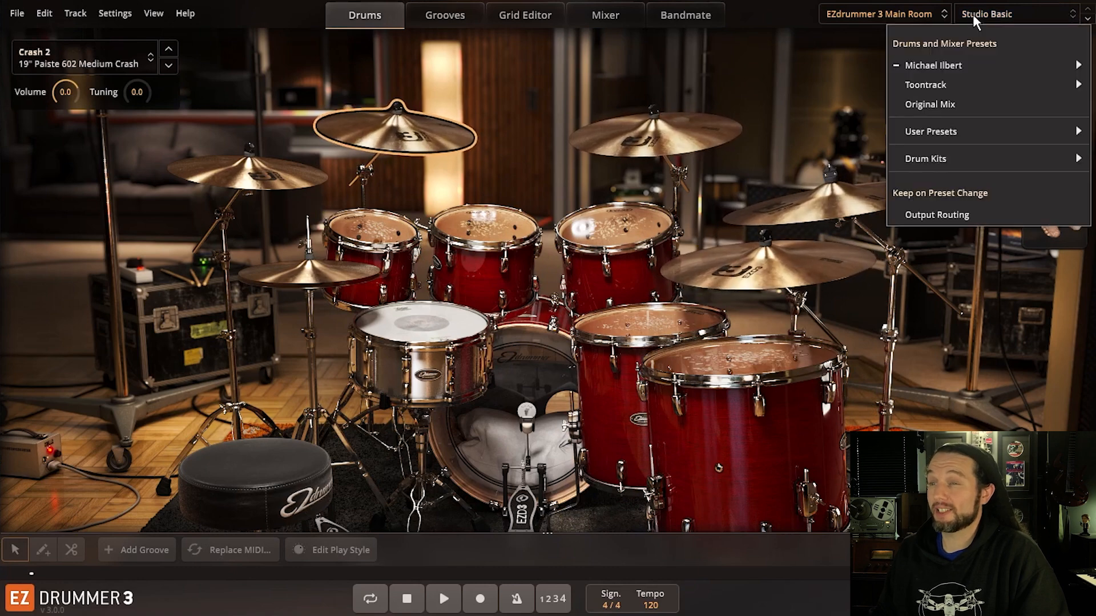
{"action": "mouse_move", "coordinate": [963, 155]}
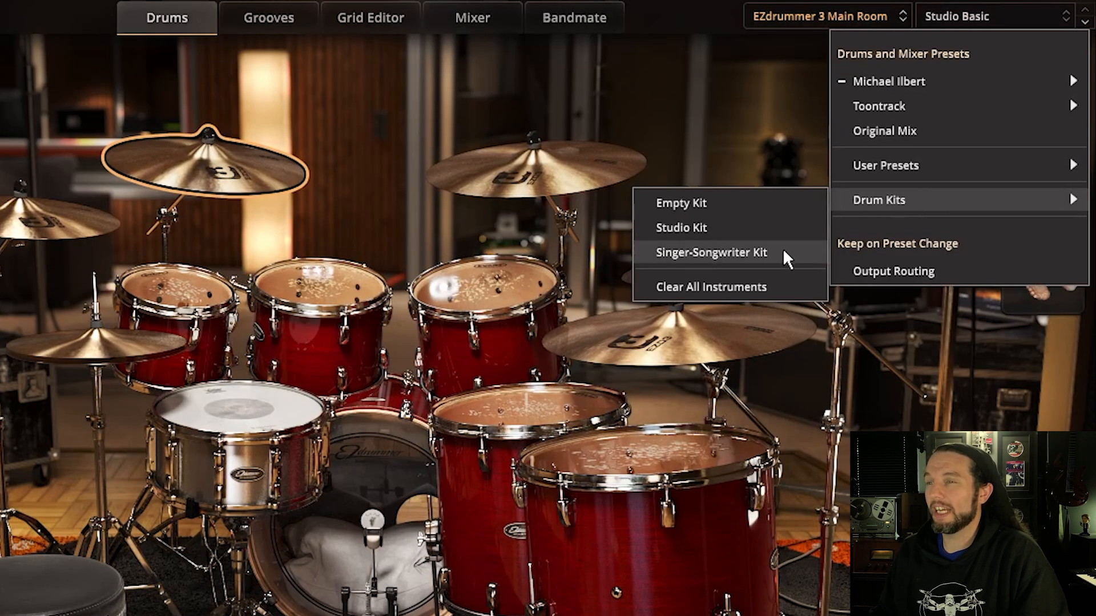
{"action": "left_click", "coordinate": [743, 252]}
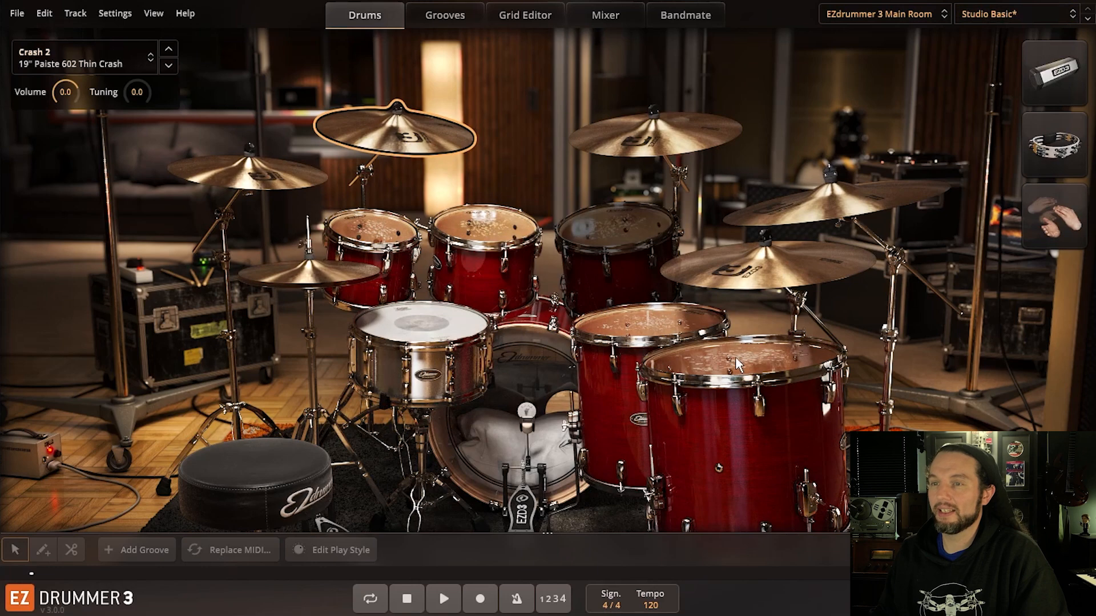
Step: Check the floor tom and Racktom 2 instrument choices, and audition the snare, toms and kick of the Singer-Songwriter Kit
{"action": "right_click", "coordinate": [739, 363]}
{"action": "right_click", "coordinate": [646, 335]}
{"action": "right_click", "coordinate": [493, 248]}
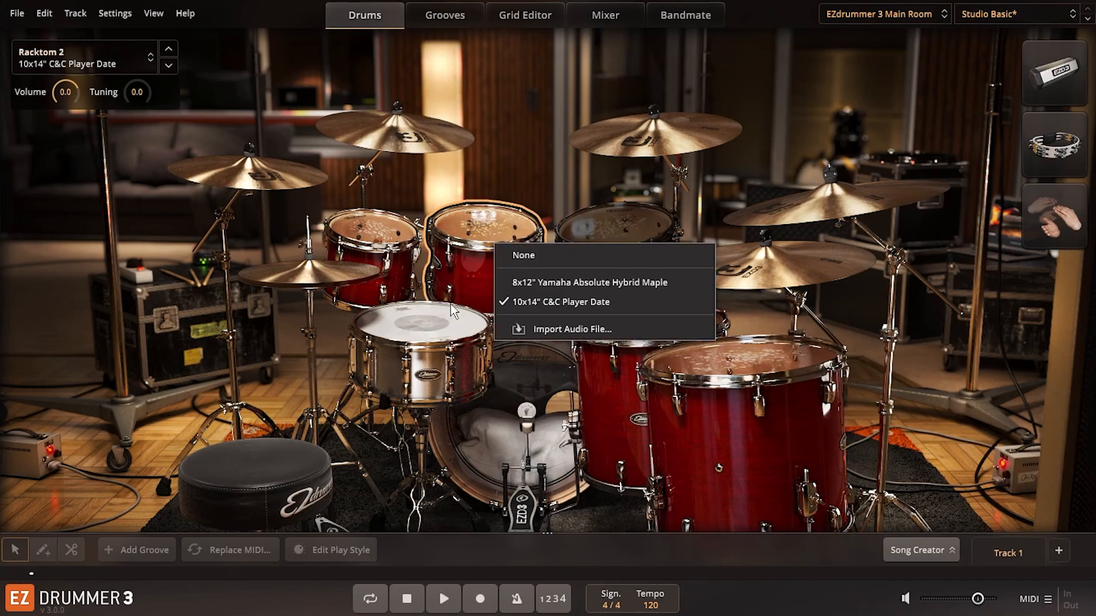
{"action": "left_click", "coordinate": [436, 324]}
{"action": "left_click", "coordinate": [375, 230]}
{"action": "left_click", "coordinate": [515, 234]}
{"action": "left_click", "coordinate": [656, 328]}
{"action": "left_click", "coordinate": [742, 365]}
{"action": "left_click", "coordinate": [556, 407]}
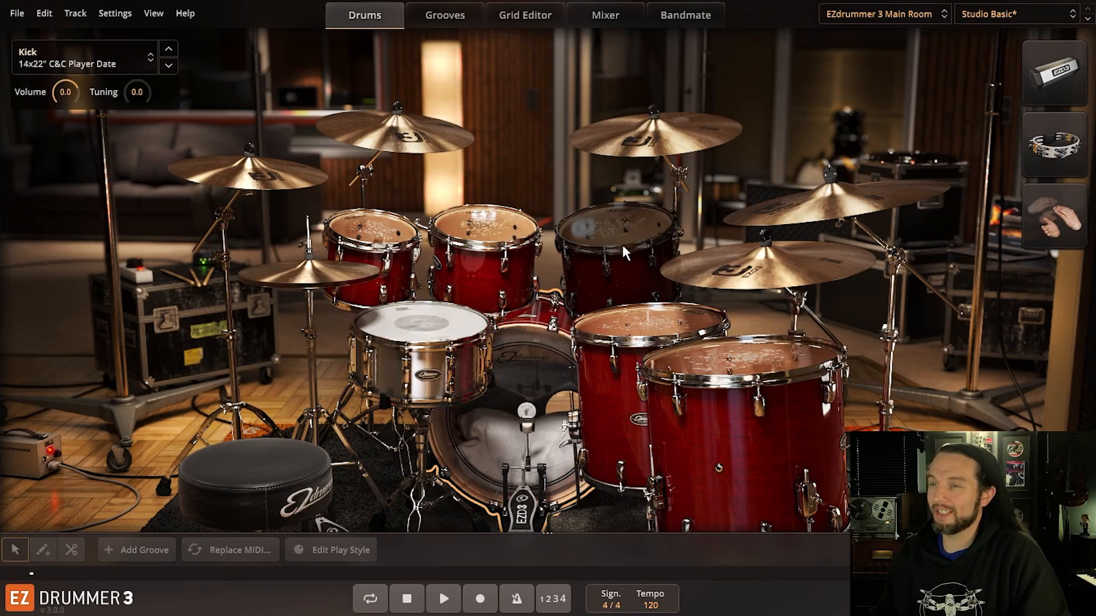
Step: Check the Racktom 2 instrument choices and load the 10x14" C&C Player Date as Racktom 3
{"action": "right_click", "coordinate": [489, 217]}
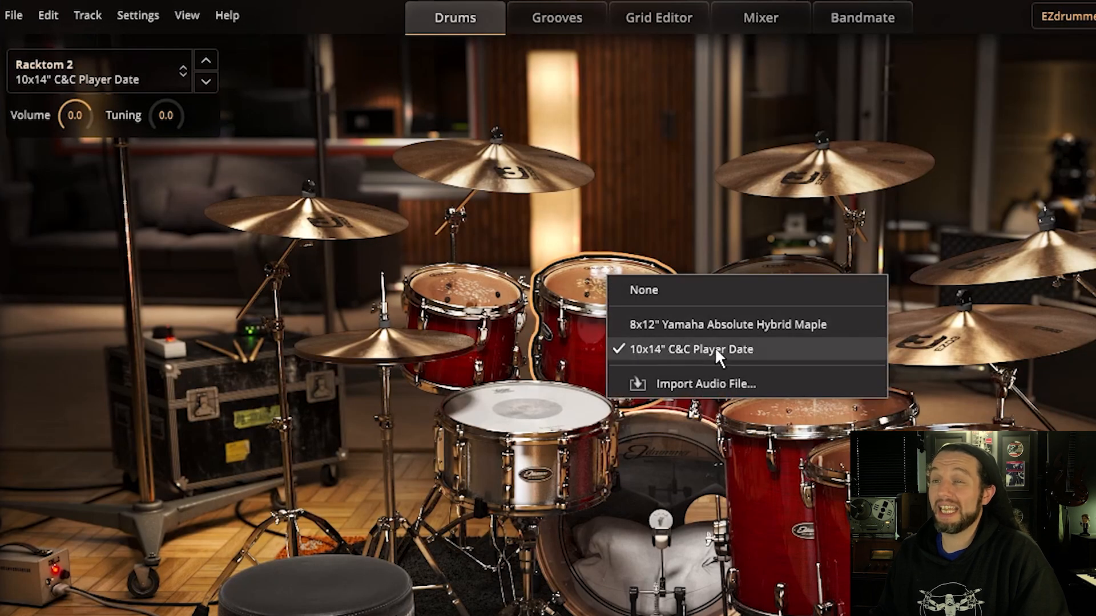
{"action": "left_click", "coordinate": [690, 217]}
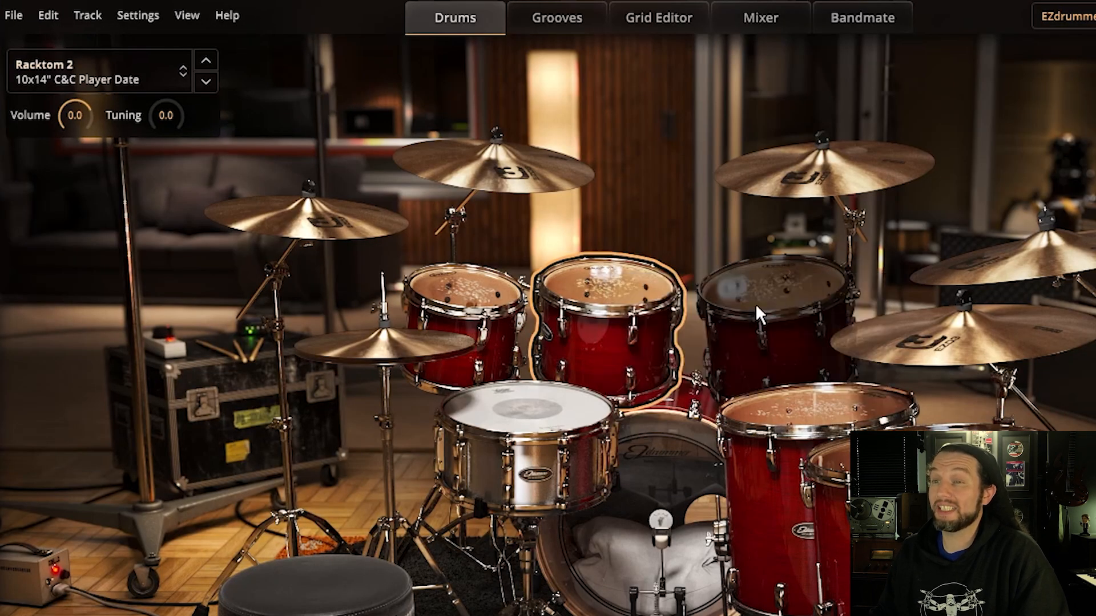
{"action": "left_click", "coordinate": [762, 296]}
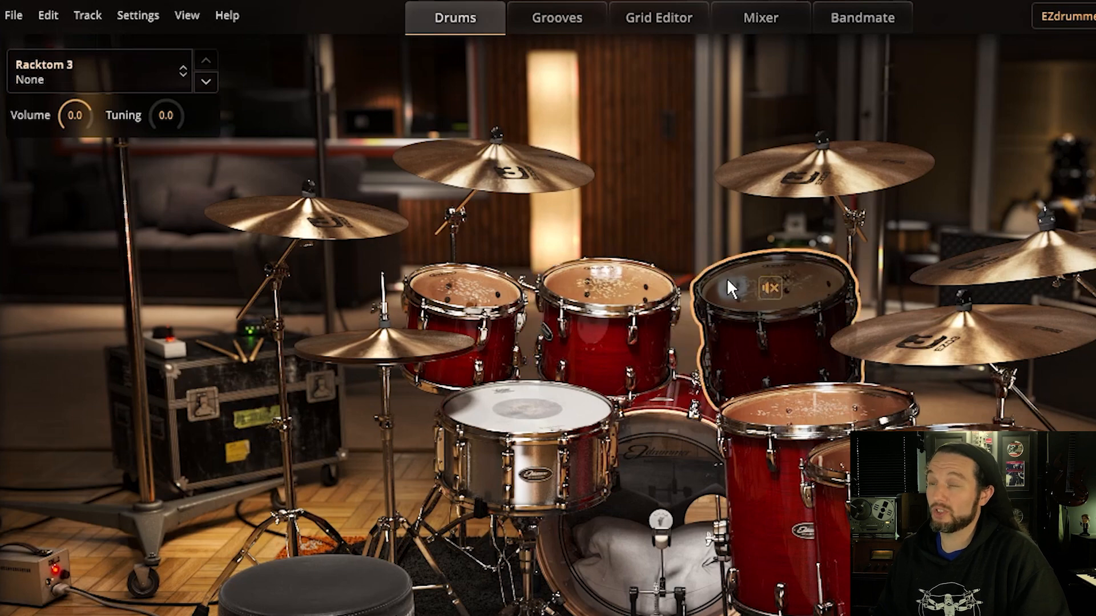
{"action": "left_click", "coordinate": [127, 72]}
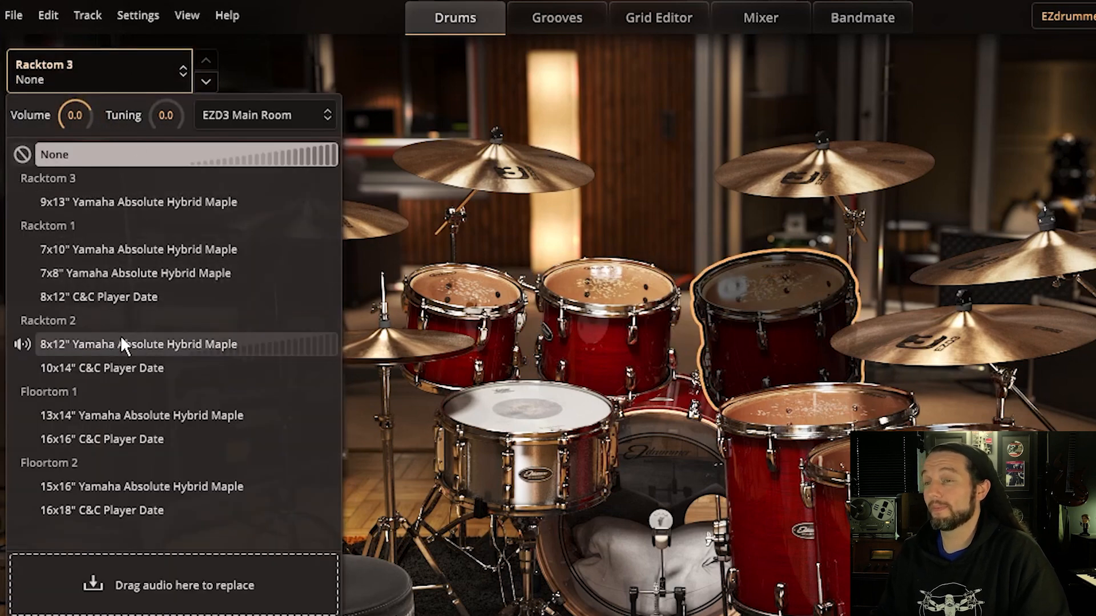
{"action": "left_click", "coordinate": [121, 367]}
Step: Audition Racktom 2 and Racktom 3 alternately to compare their sound
{"action": "left_click", "coordinate": [613, 290]}
{"action": "left_click", "coordinate": [747, 290]}
{"action": "left_click", "coordinate": [625, 282]}
{"action": "left_click", "coordinate": [772, 292]}
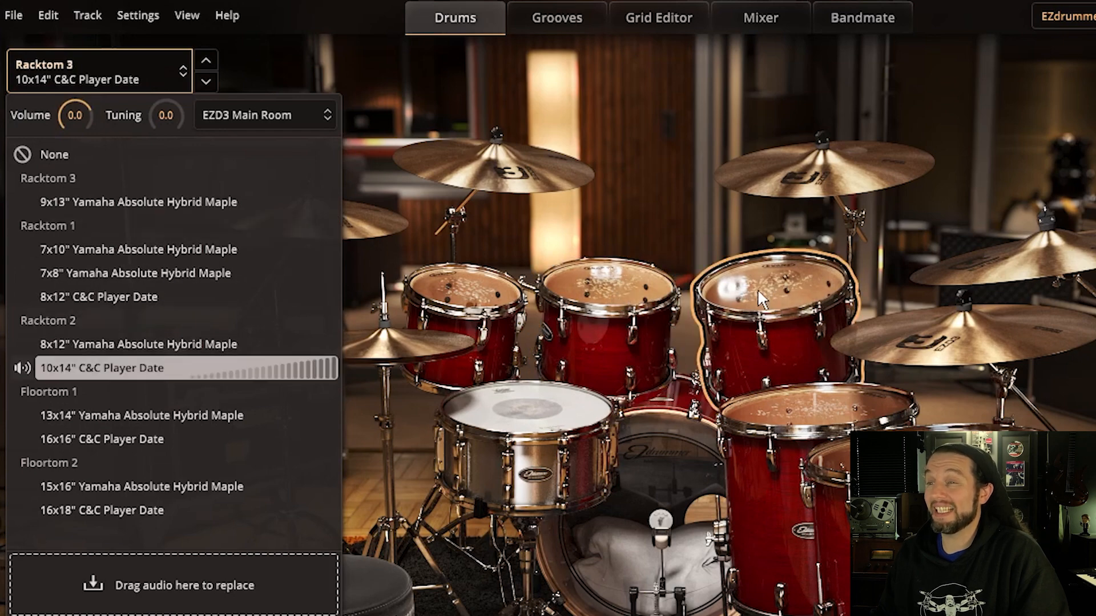
Step: Lower the tuning of Racktom 3 to -2.4 and audition all rack toms and floor toms
{"action": "left_click_drag", "start_coordinate": [164, 121], "coordinate": [164, 141]}
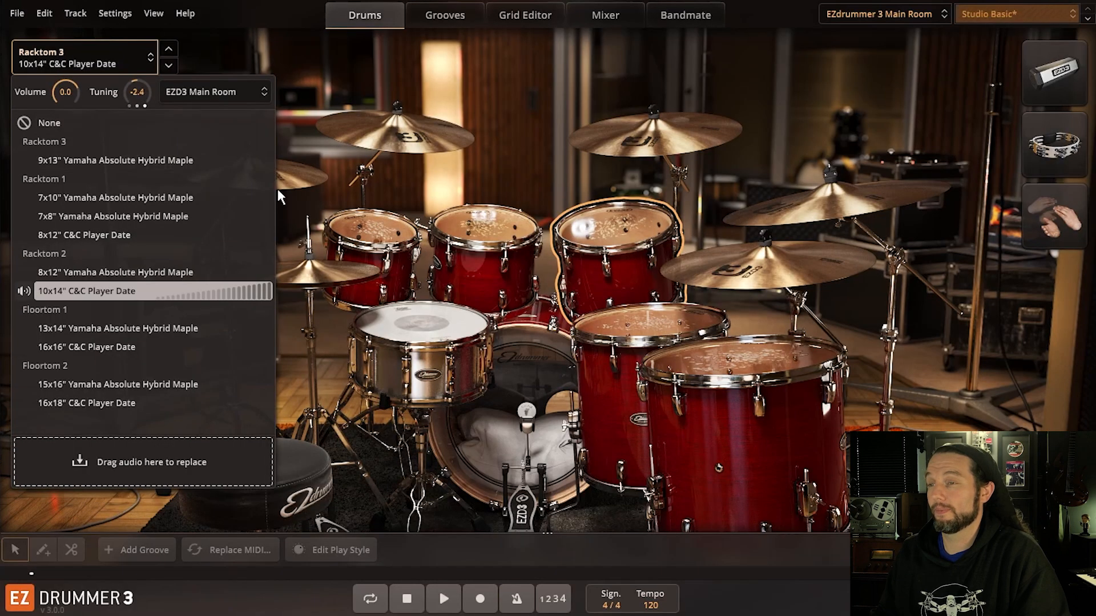
{"action": "left_click", "coordinate": [463, 290]}
{"action": "left_click", "coordinate": [604, 289]}
{"action": "left_click", "coordinate": [768, 291]}
{"action": "left_click", "coordinate": [638, 312]}
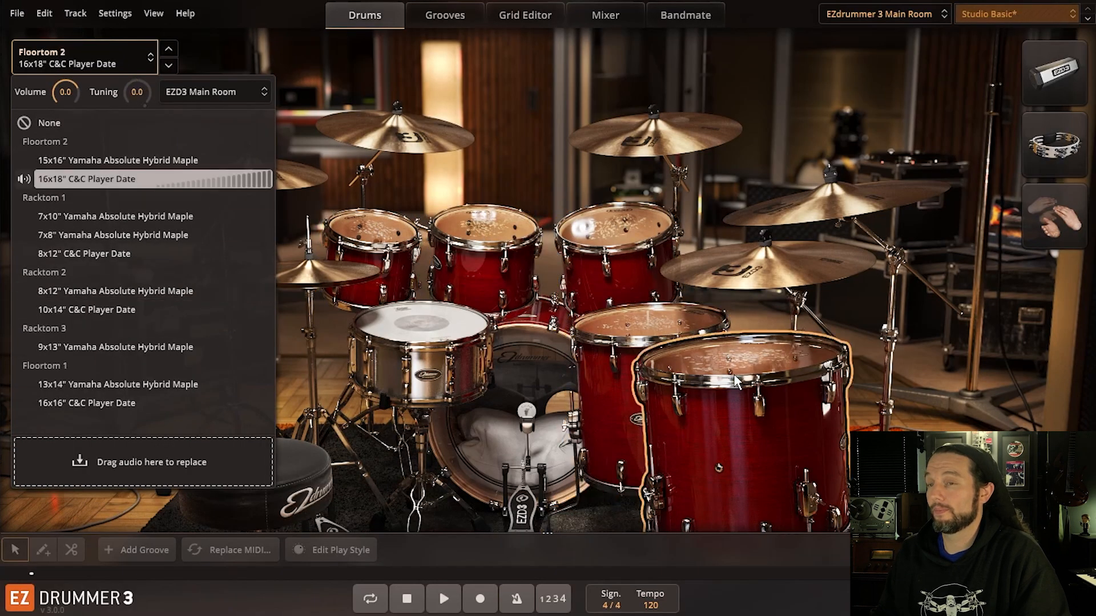
{"action": "left_click", "coordinate": [634, 275]}
{"action": "left_click", "coordinate": [485, 234]}
{"action": "left_click", "coordinate": [378, 220]}
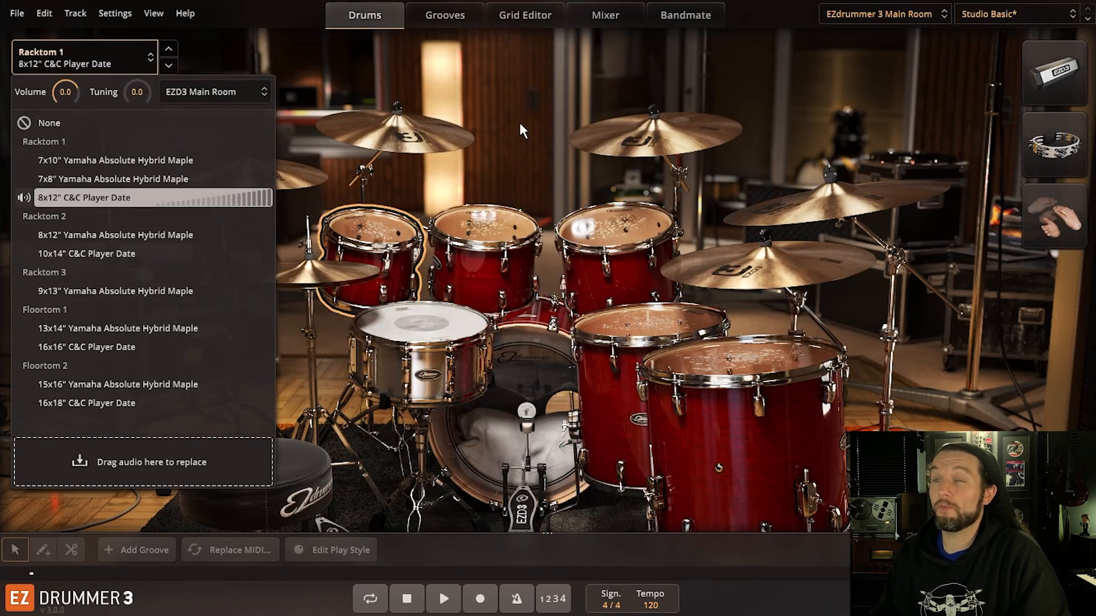
Step: Check the Main Room drum kit presets and switch to the EZdrummer 3 Tight Room library
{"action": "left_click", "coordinate": [996, 14]}
{"action": "mouse_move", "coordinate": [936, 158]}
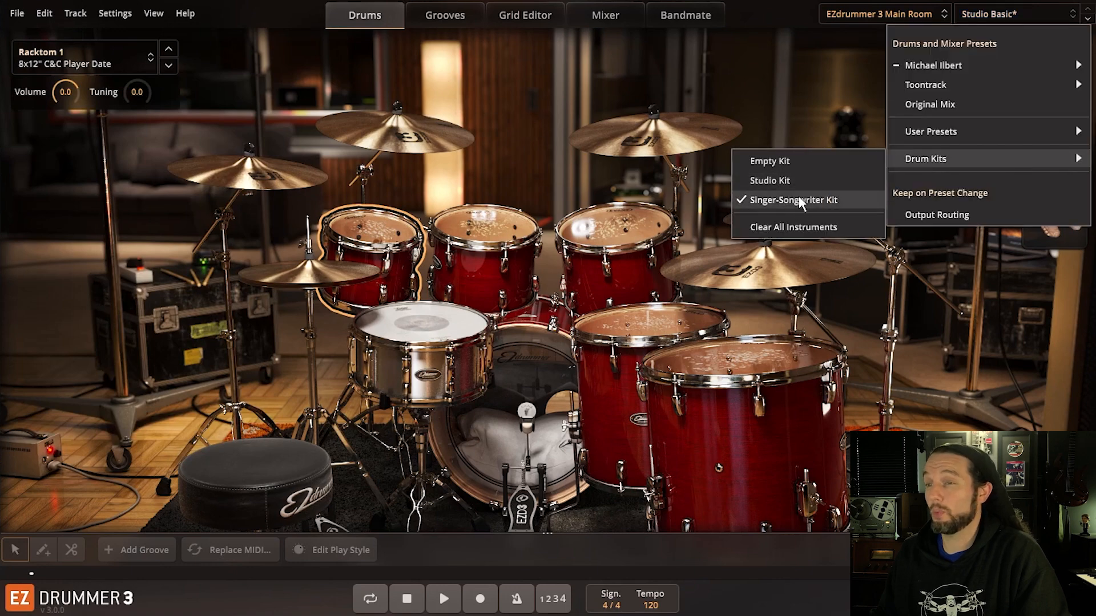
{"action": "left_click", "coordinate": [910, 18]}
{"action": "left_click", "coordinate": [859, 404]}
Step: Load the Classic Pop Kit from the Tight Room drum kits
{"action": "left_click", "coordinate": [970, 16]}
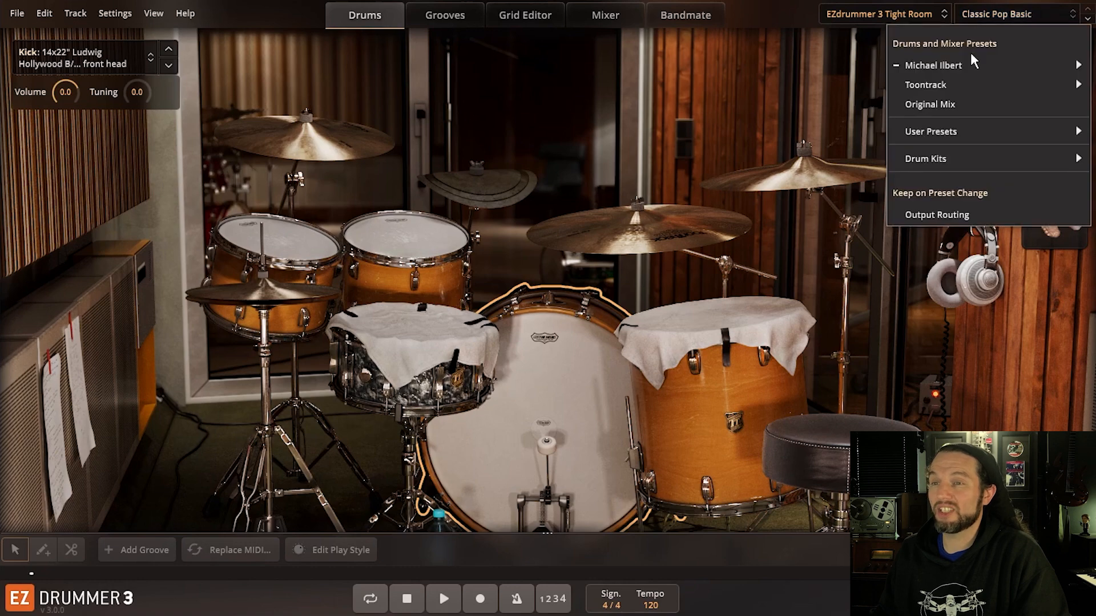
{"action": "mouse_move", "coordinate": [962, 133]}
{"action": "mouse_move", "coordinate": [965, 155]}
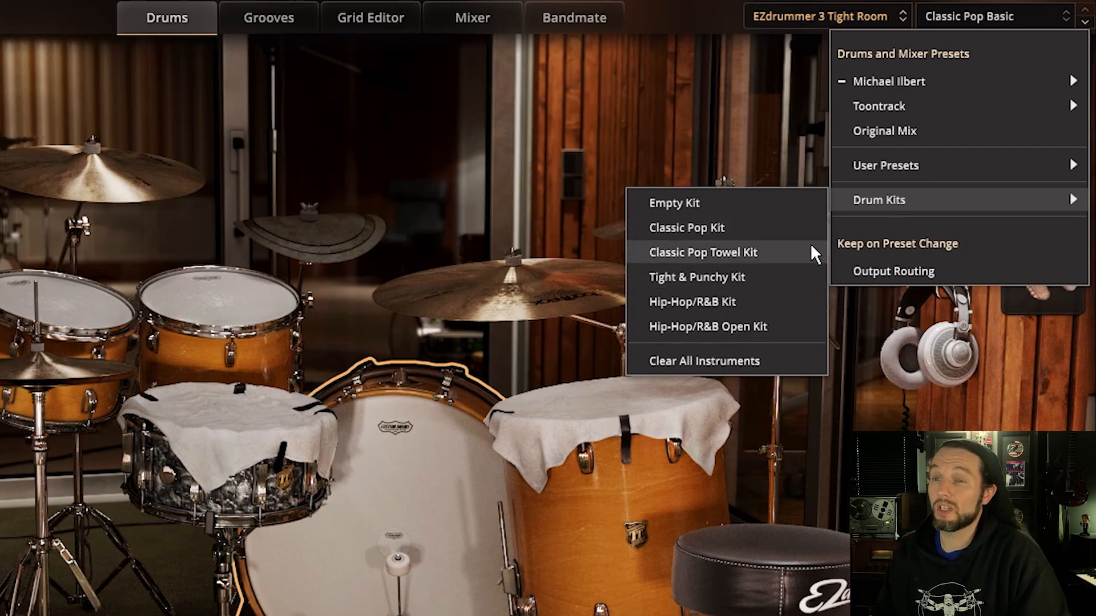
{"action": "left_click", "coordinate": [789, 228]}
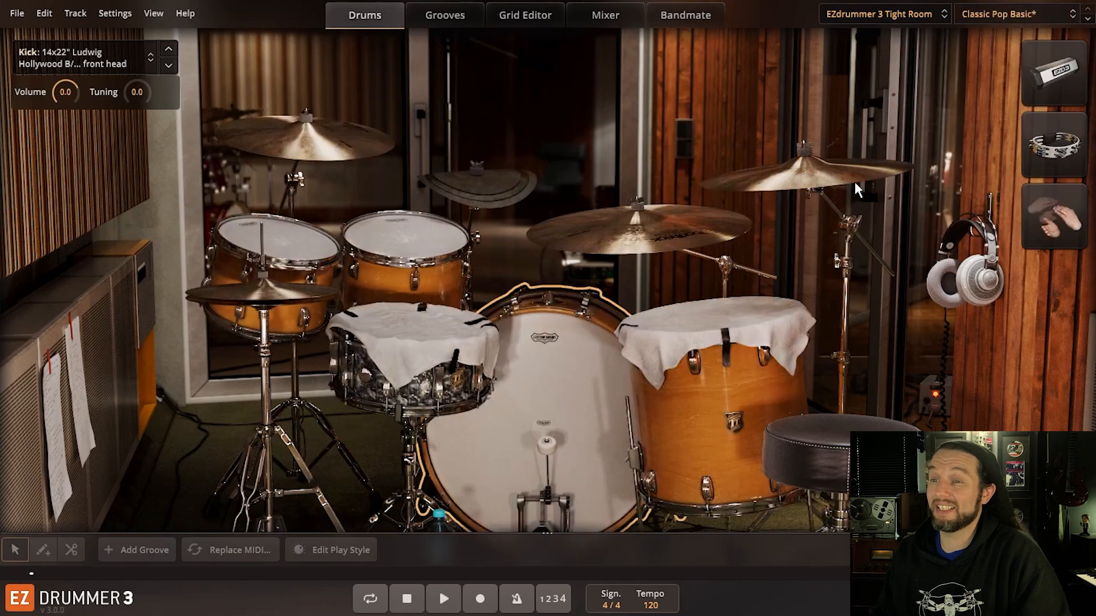
Step: Check the instrument choices for the floor tom, snare and hi-hat of the Classic Pop Kit
{"action": "left_click", "coordinate": [690, 309]}
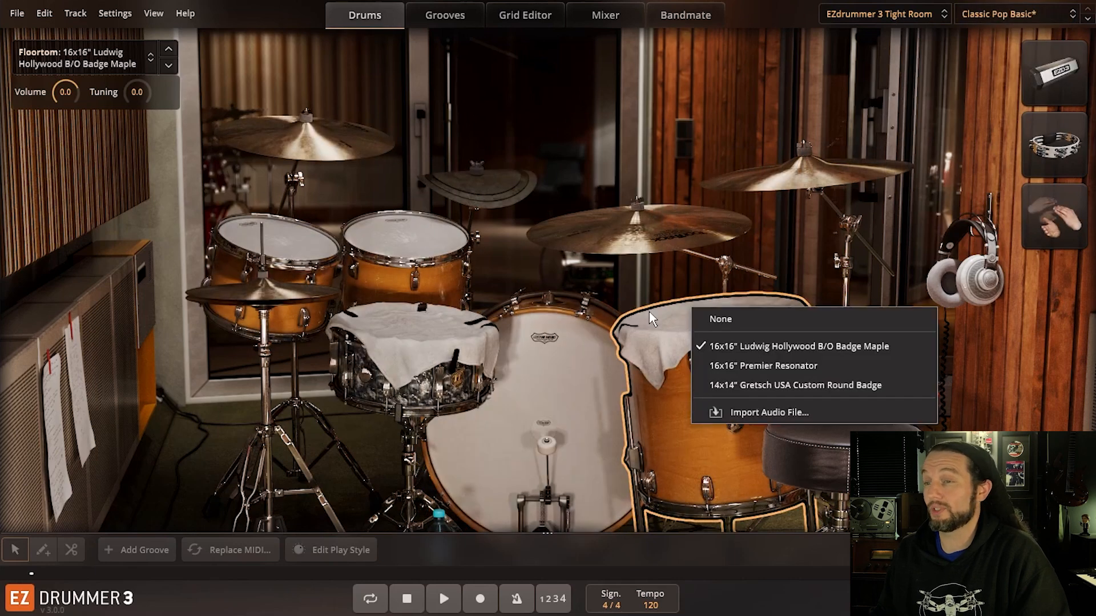
{"action": "left_click", "coordinate": [422, 324]}
{"action": "left_click", "coordinate": [286, 299]}
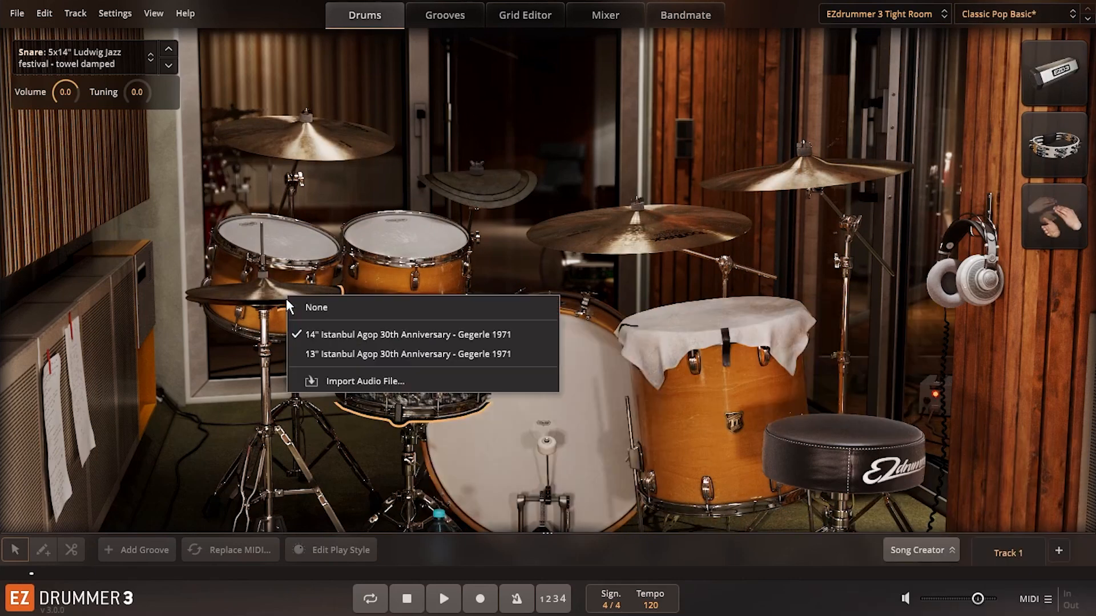
{"action": "left_click", "coordinate": [296, 121]}
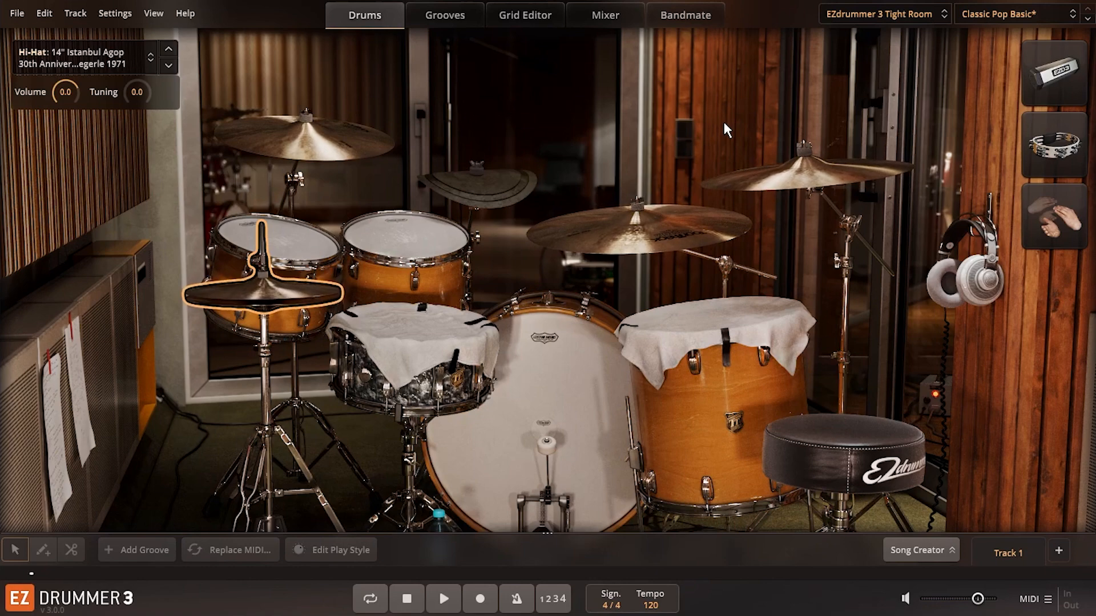
Step: Load the Classic Pop Towel Kit and check its Racktom 2 instrument choices
{"action": "left_click", "coordinate": [1013, 14]}
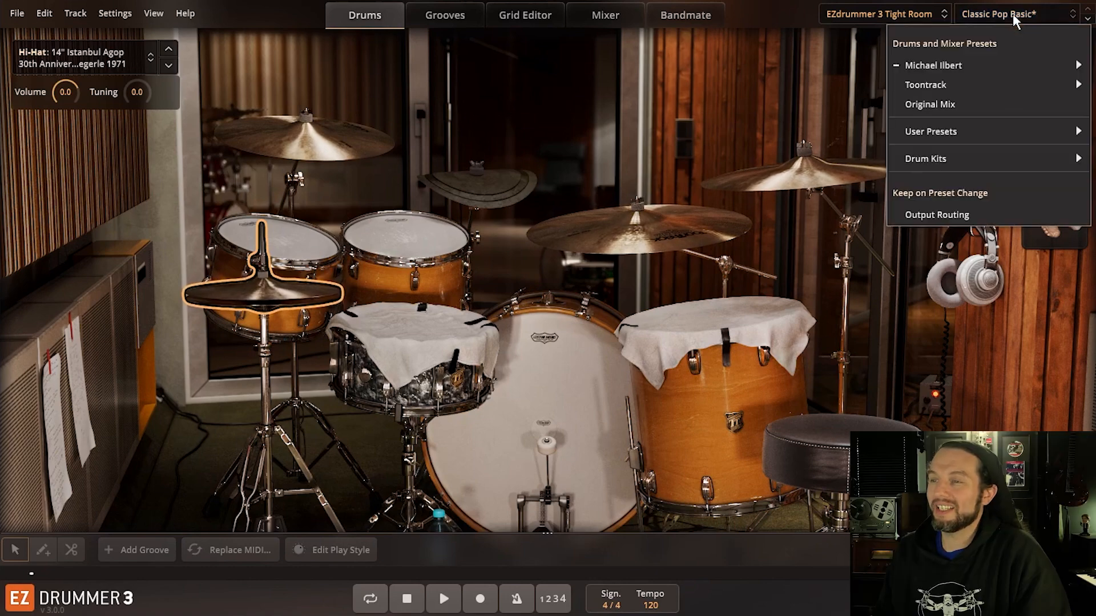
{"action": "mouse_move", "coordinate": [926, 158]}
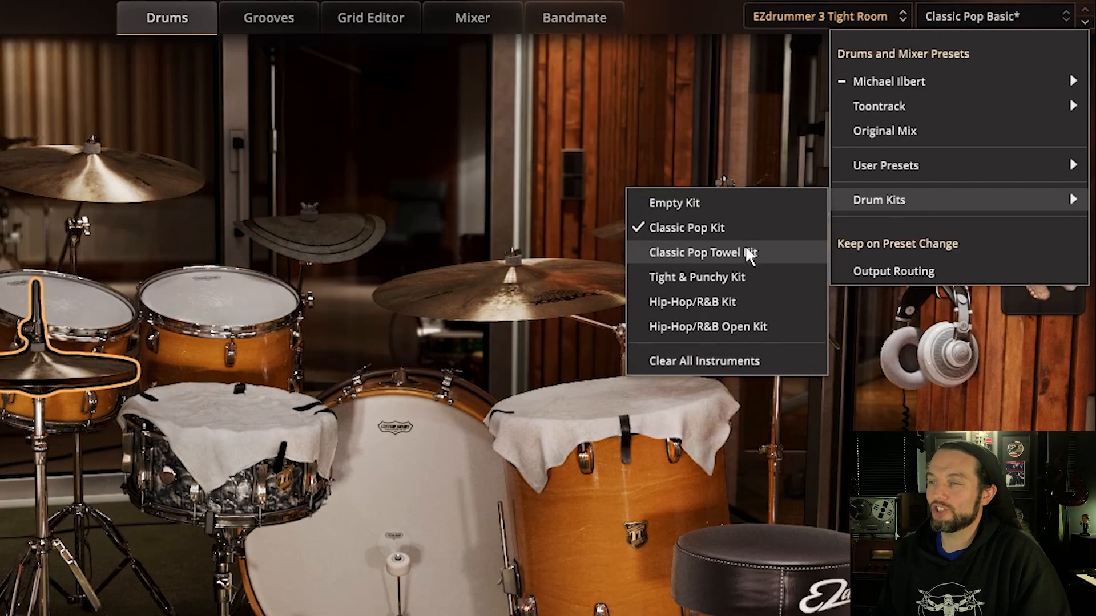
{"action": "left_click", "coordinate": [775, 255]}
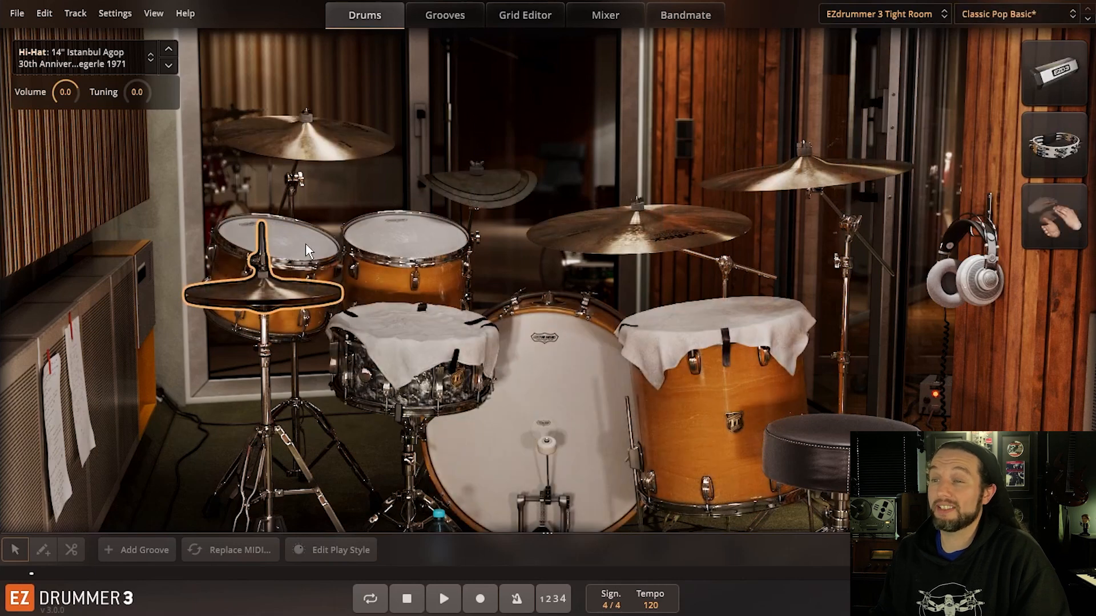
{"action": "left_click", "coordinate": [403, 240]}
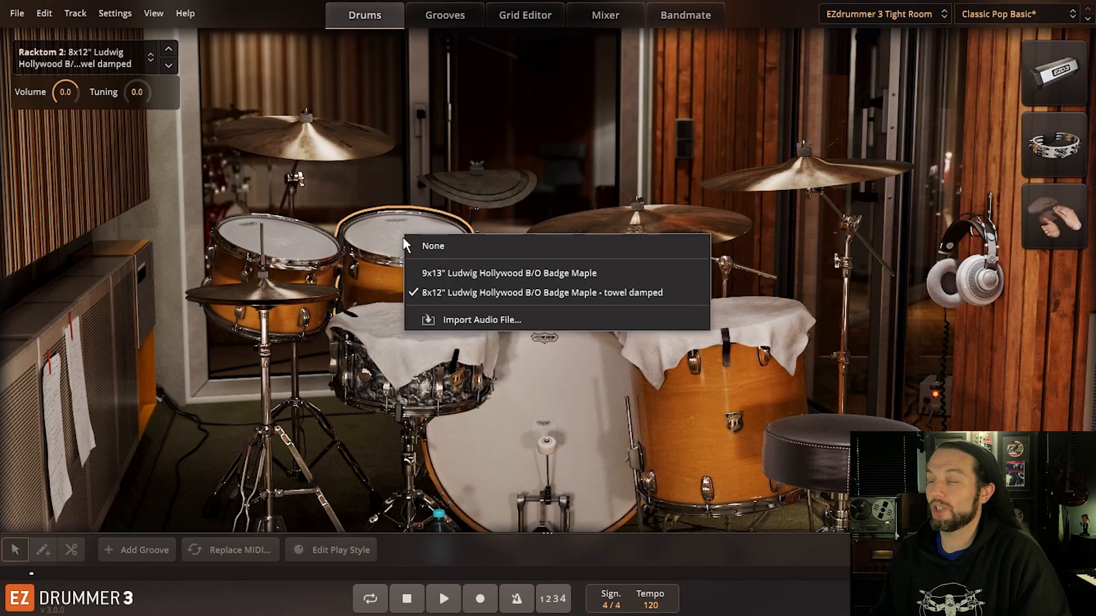
{"action": "left_click", "coordinate": [574, 130]}
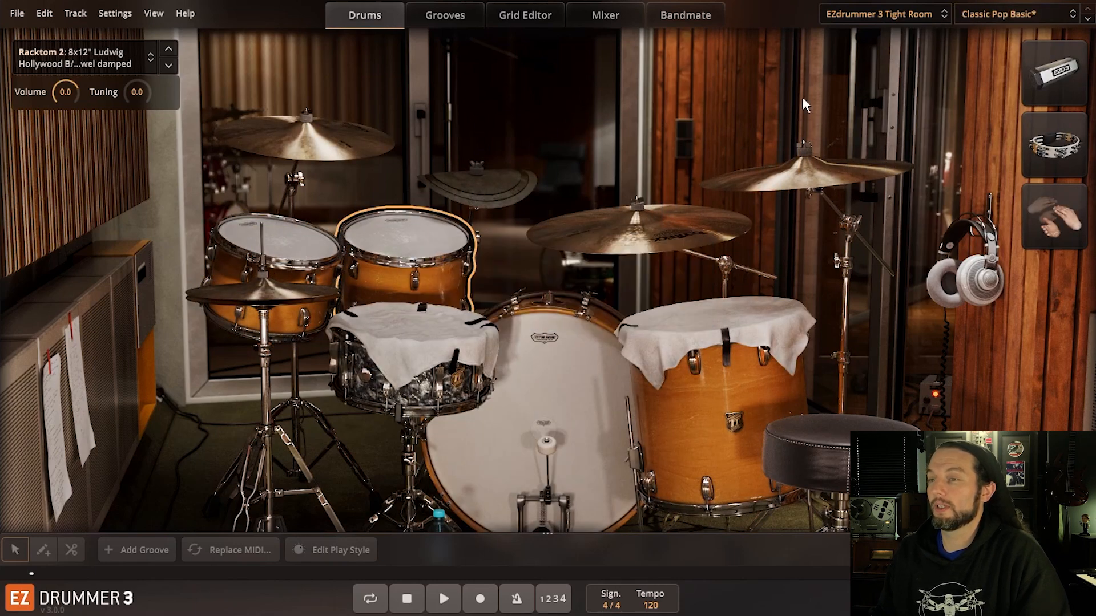
Step: Load the Tight & Punchy Kit and check its floor tom, Racktom 1 and snare instrument choices
{"action": "left_click", "coordinate": [984, 16]}
{"action": "mouse_move", "coordinate": [892, 151]}
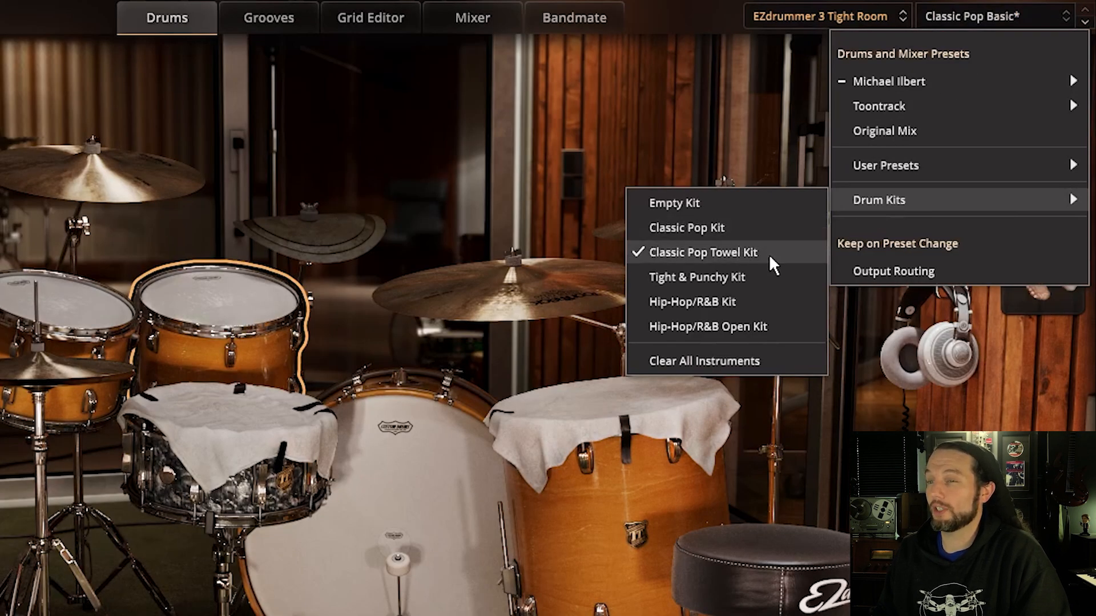
{"action": "left_click", "coordinate": [792, 284]}
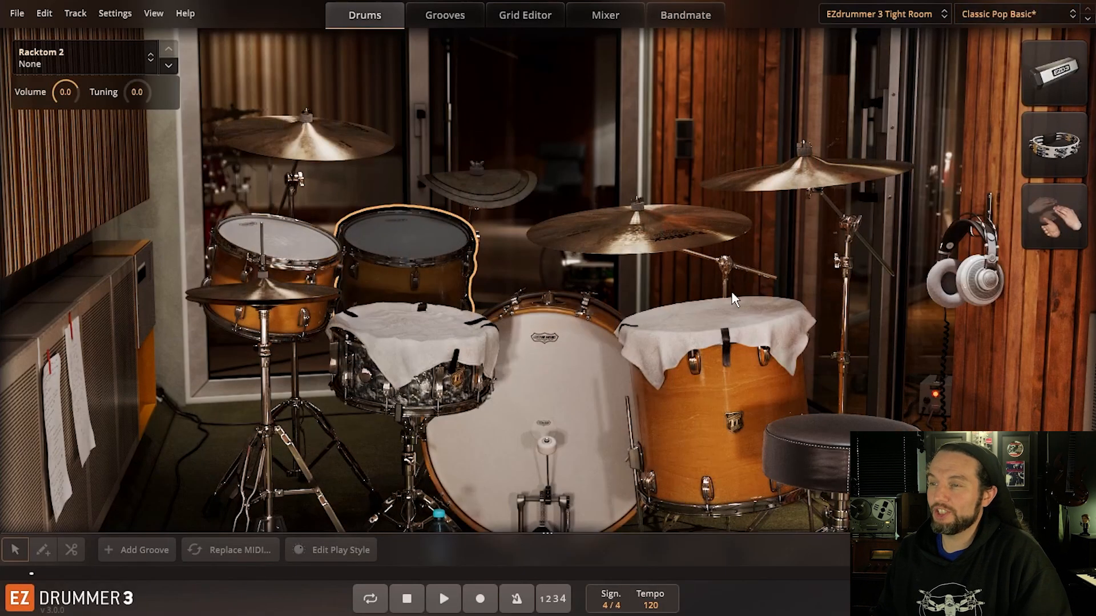
{"action": "right_click", "coordinate": [704, 324]}
{"action": "right_click", "coordinate": [283, 249]}
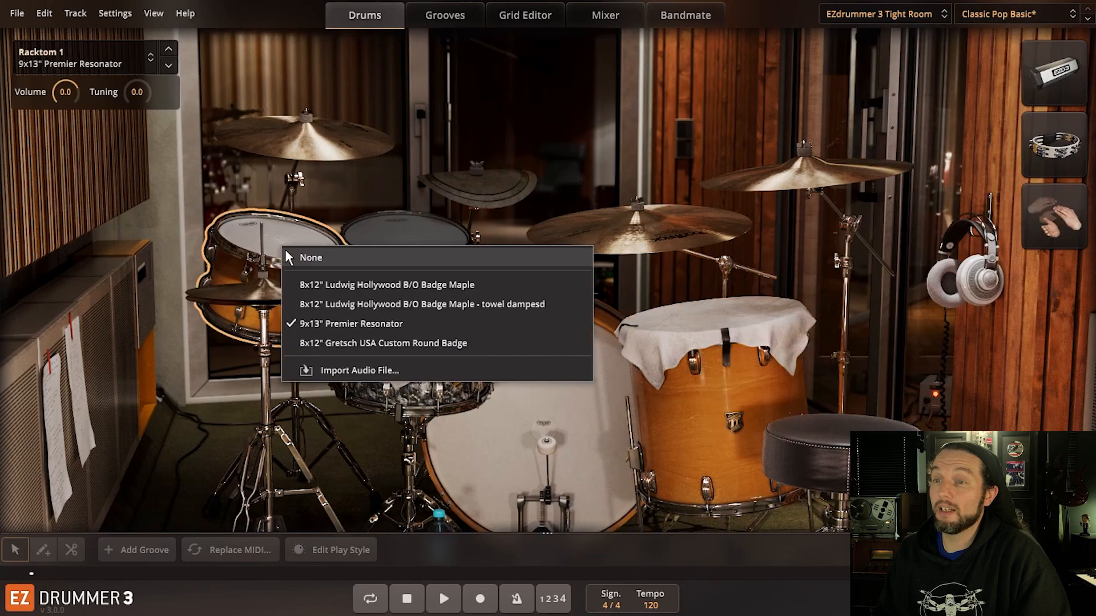
{"action": "right_click", "coordinate": [442, 388]}
Step: Audition the snare, toms, kick, cymbals and hi-hat of the Tight & Punchy Kit
{"action": "left_click", "coordinate": [481, 340]}
{"action": "left_click", "coordinate": [662, 326]}
{"action": "left_click", "coordinate": [306, 254]}
{"action": "left_click", "coordinate": [431, 335]}
{"action": "left_click", "coordinate": [567, 378]}
{"action": "left_click", "coordinate": [652, 241]}
{"action": "left_click", "coordinate": [723, 177]}
{"action": "left_click", "coordinate": [342, 140]}
{"action": "left_click", "coordinate": [280, 300]}
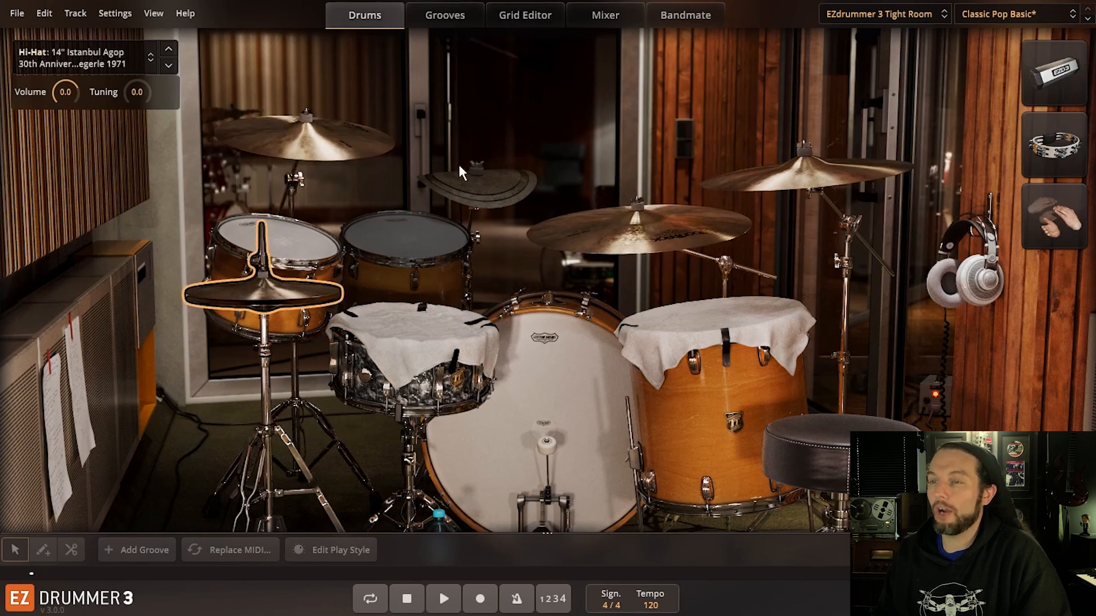
Step: Fill the empty slots with the 11/13/15" Istanbul Clap Stack and the 9x13" Ludwig Hollywood B/O Badge Maple as Racktom 2
{"action": "right_click", "coordinate": [488, 180]}
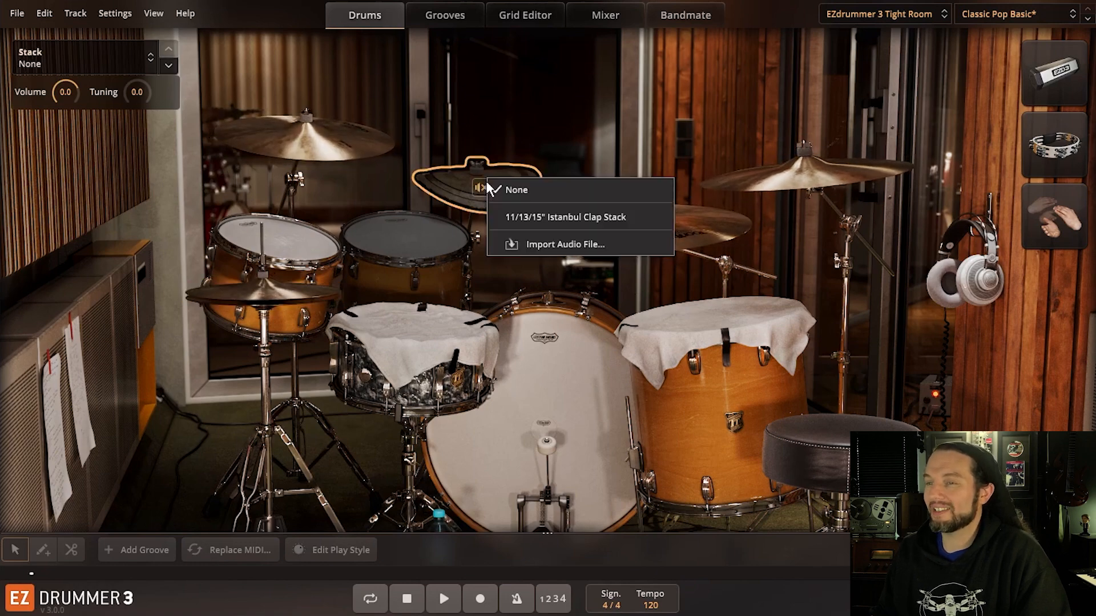
{"action": "left_click", "coordinate": [574, 217]}
{"action": "right_click", "coordinate": [412, 239]}
{"action": "left_click", "coordinate": [430, 252]}
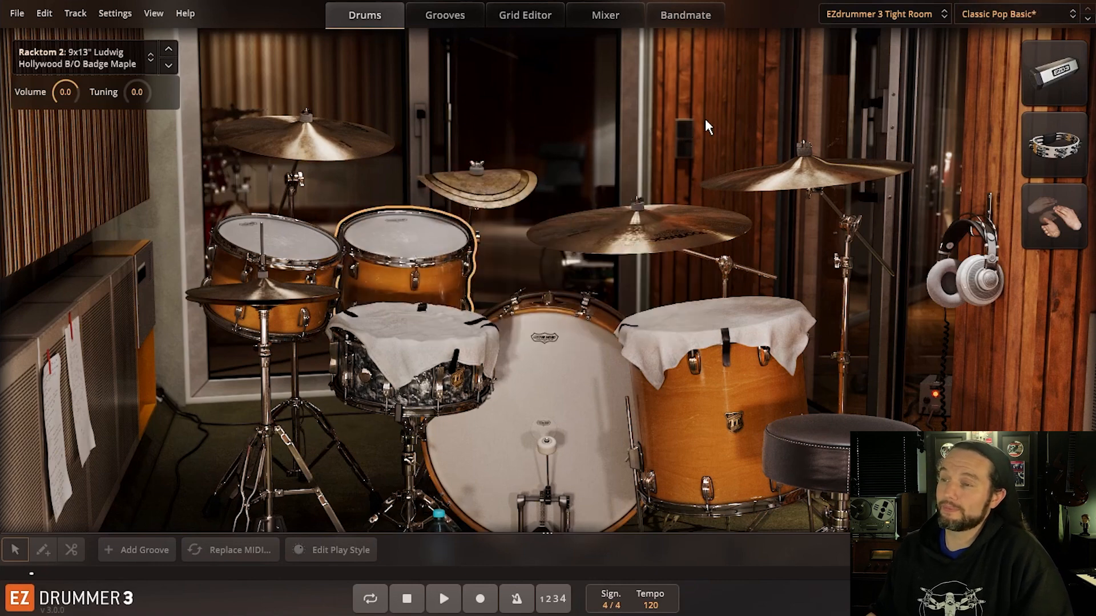
Step: Load the Hip-Hop/R&B Kit from the Tight Room drum kits
{"action": "left_click", "coordinate": [982, 16]}
{"action": "mouse_move", "coordinate": [968, 162]}
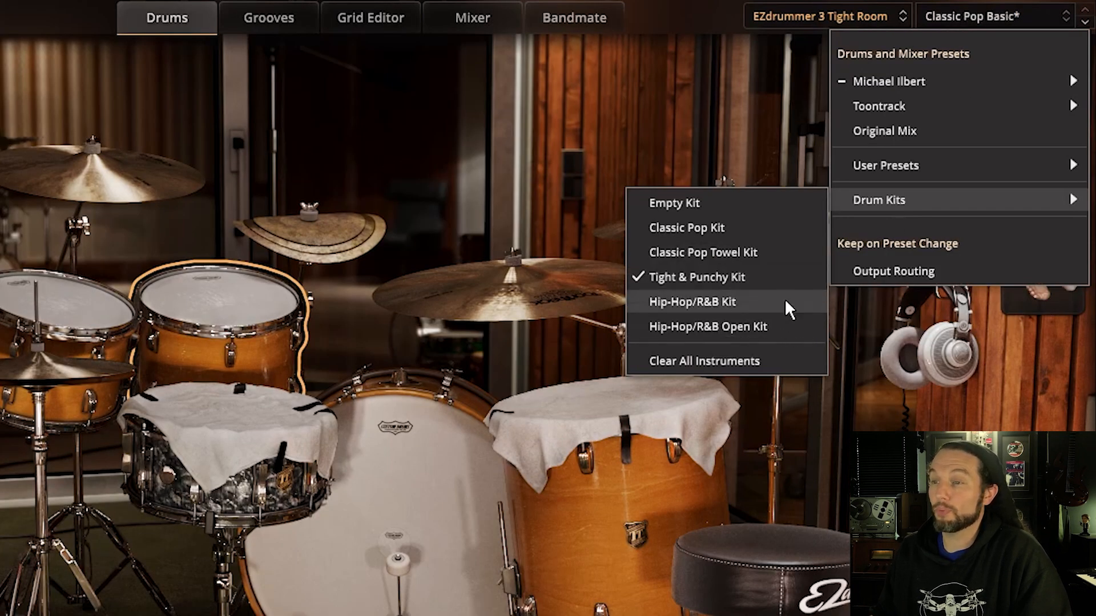
{"action": "left_click", "coordinate": [769, 301]}
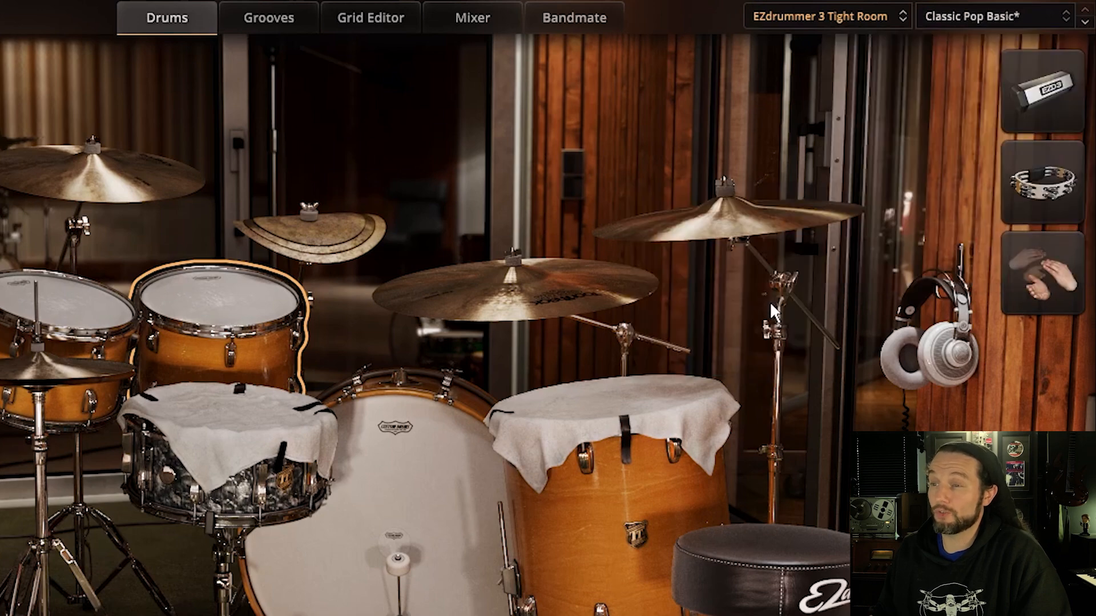
Step: Check the instrument choices for the floor tom, hi-hat, cymbals, Racktom 1, snare and kick of the Hip-Hop/R&B Kit
{"action": "left_click", "coordinate": [703, 327]}
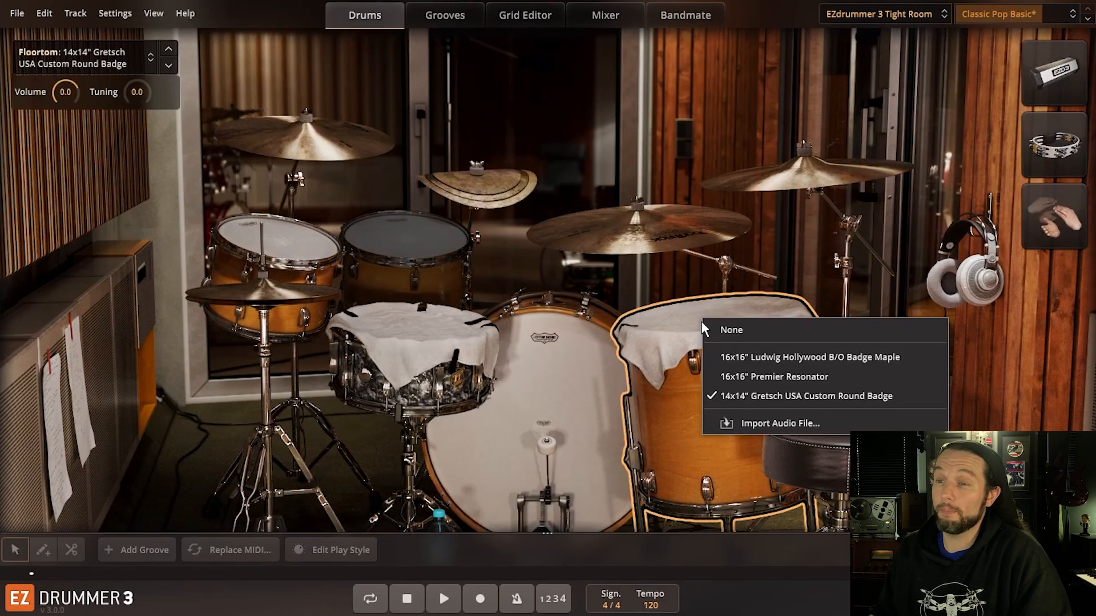
{"action": "left_click", "coordinate": [293, 299]}
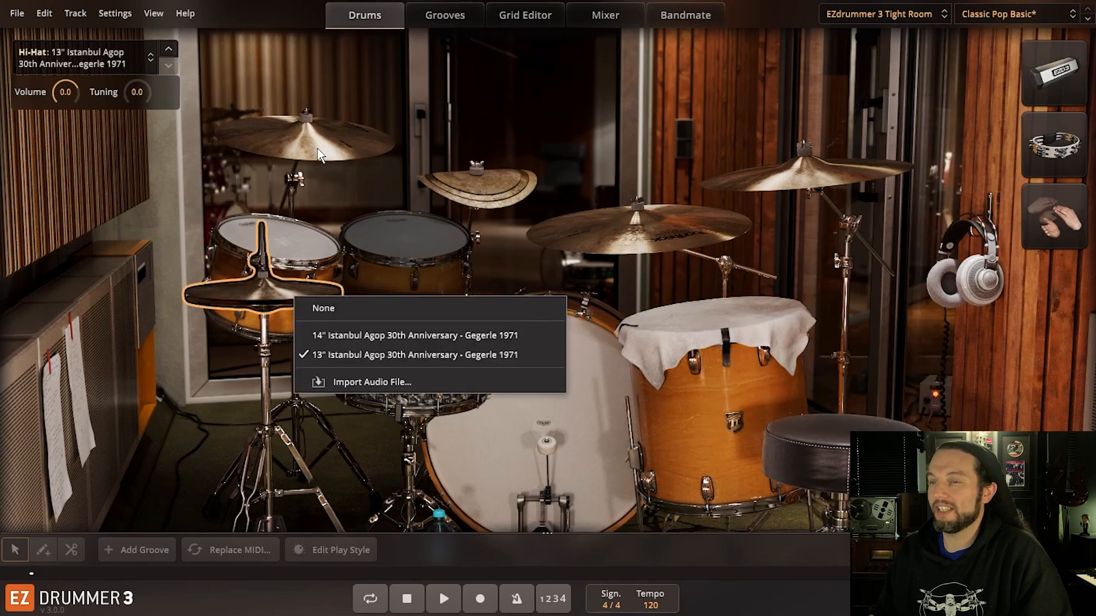
{"action": "left_click", "coordinate": [327, 136]}
{"action": "left_click", "coordinate": [633, 237]}
{"action": "left_click", "coordinate": [791, 176]}
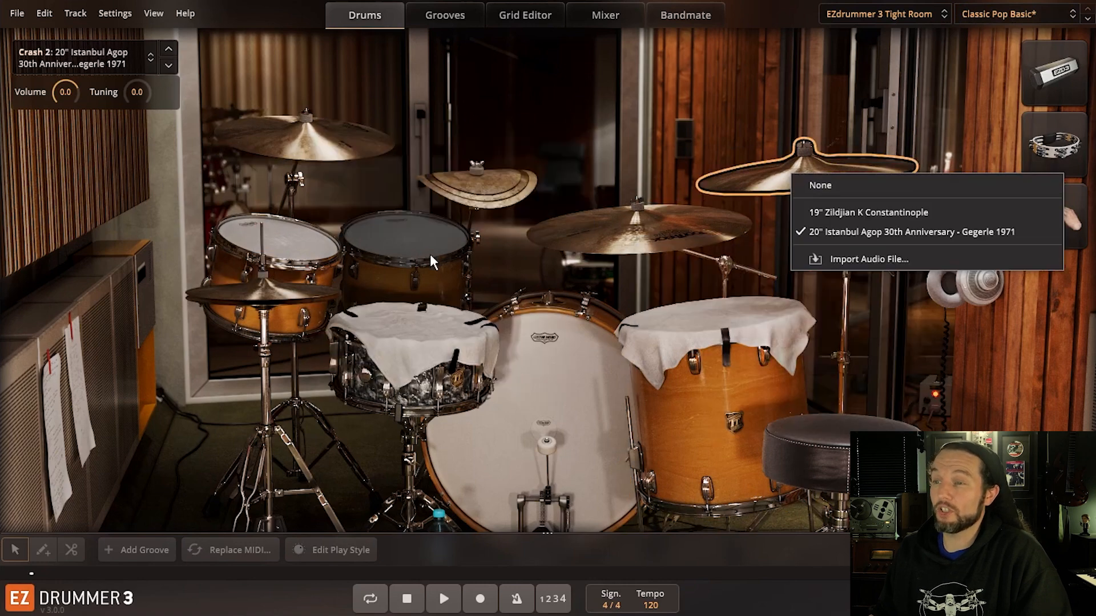
{"action": "left_click", "coordinate": [306, 241]}
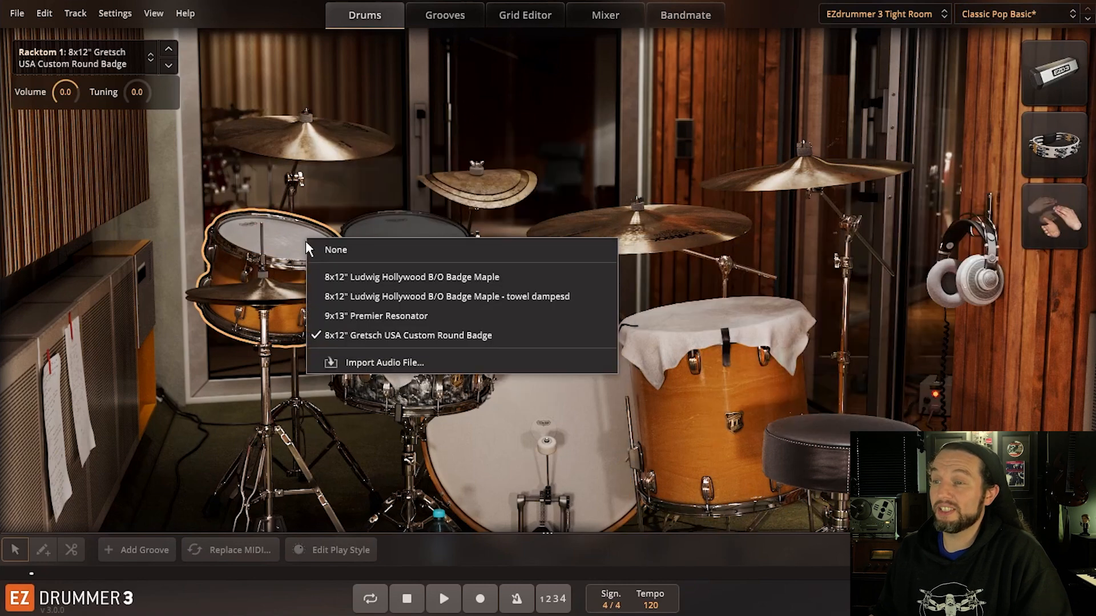
{"action": "left_click", "coordinate": [482, 407]}
{"action": "left_click", "coordinate": [551, 414]}
Step: Audition the snare, floor tom, cymbals, stack and hi-hat of the Hip-Hop/R&B Kit
{"action": "left_click", "coordinate": [414, 339]}
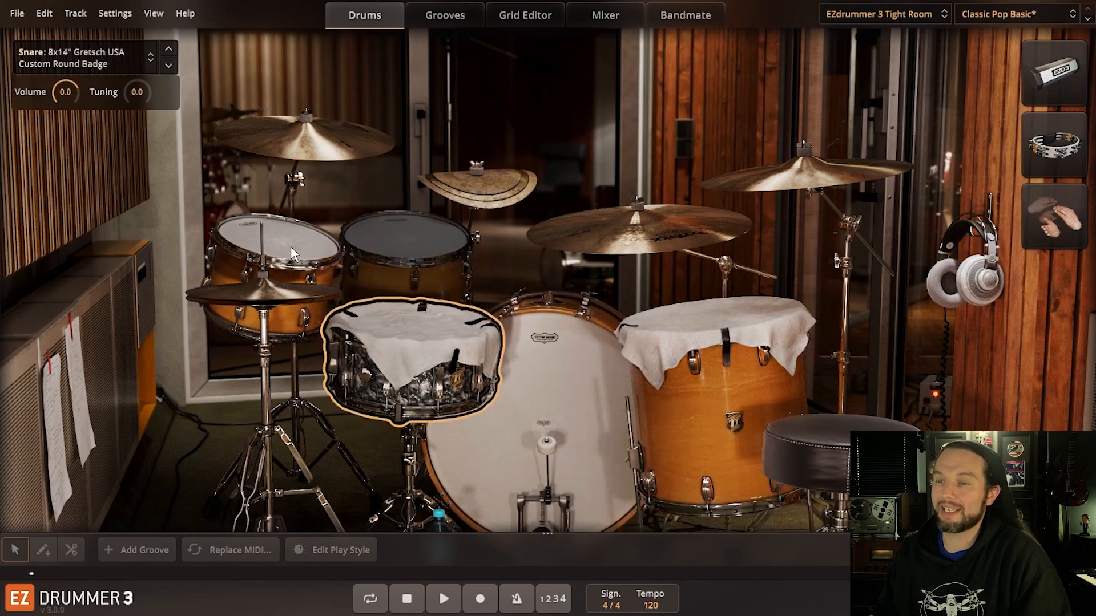
{"action": "left_click", "coordinate": [707, 329]}
{"action": "left_click", "coordinate": [802, 171]}
{"action": "left_click", "coordinate": [633, 228]}
{"action": "left_click", "coordinate": [480, 182]}
{"action": "left_click", "coordinate": [357, 134]}
{"action": "left_click", "coordinate": [270, 295]}
Step: Load the Hip-Hop/R&B Open Kit and audition its snare
{"action": "left_click", "coordinate": [979, 13]}
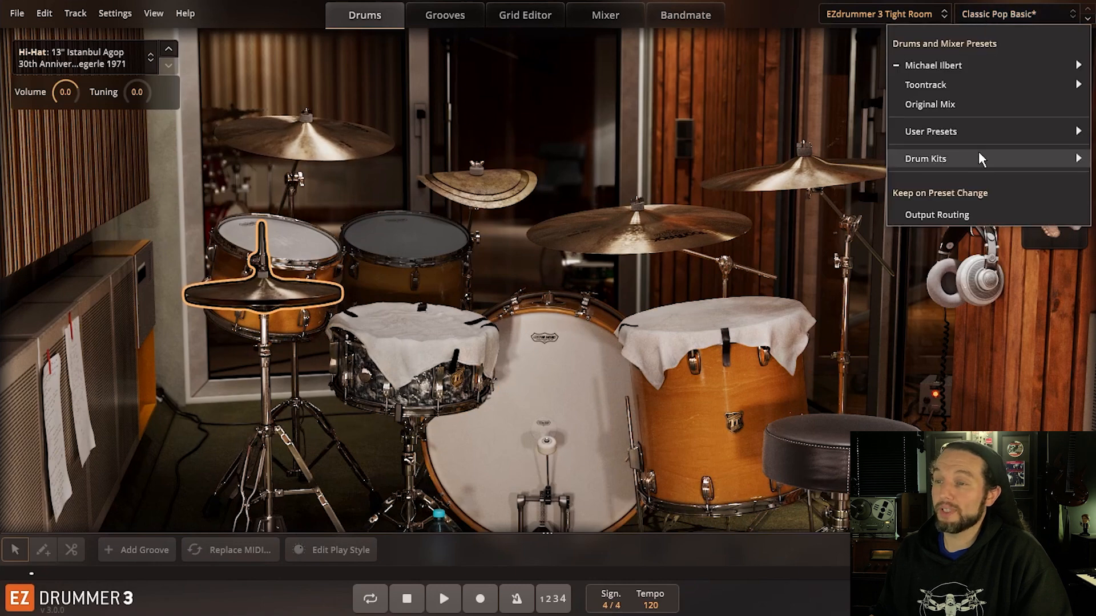
{"action": "mouse_move", "coordinate": [978, 159]}
{"action": "left_click", "coordinate": [791, 258]}
{"action": "left_click", "coordinate": [426, 328]}
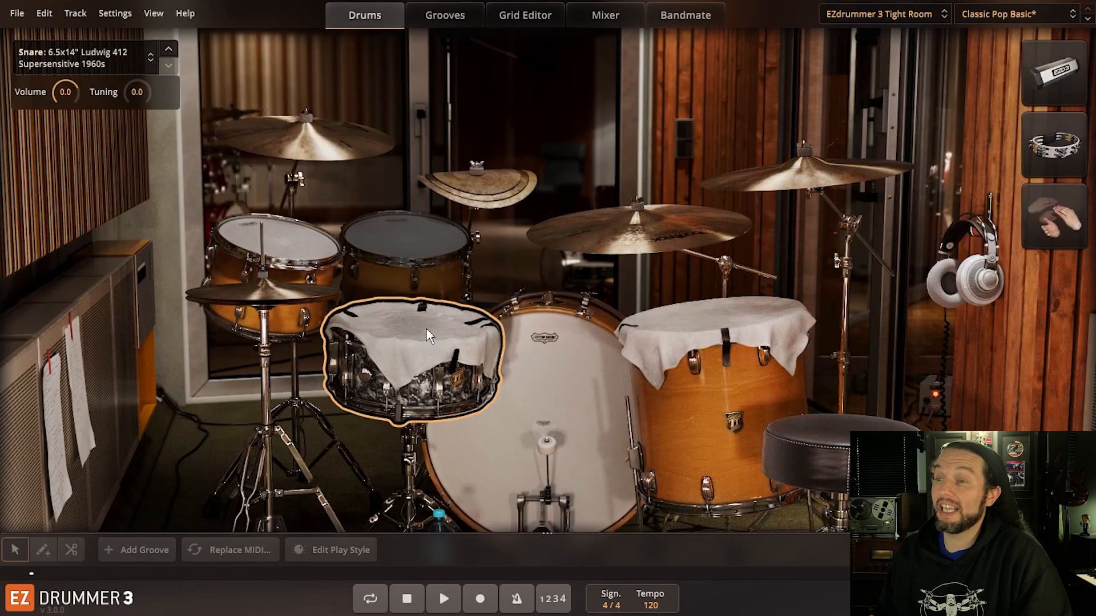
Step: Audition the kick and review the list of Tight Room drum kits
{"action": "left_click", "coordinate": [566, 384]}
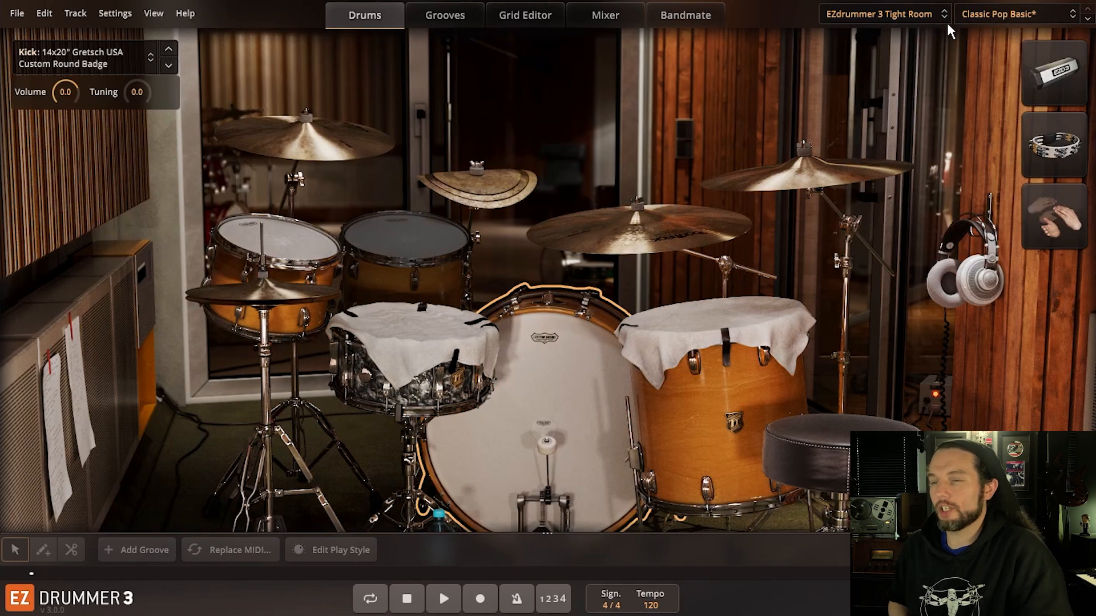
{"action": "left_click", "coordinate": [984, 12]}
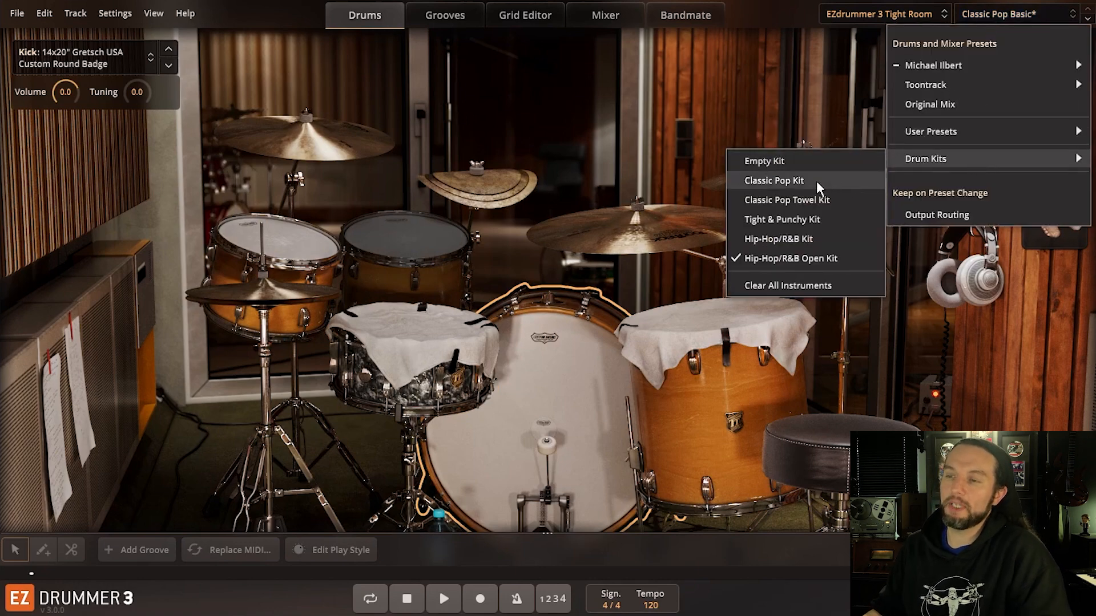
{"action": "left_click", "coordinate": [787, 87]}
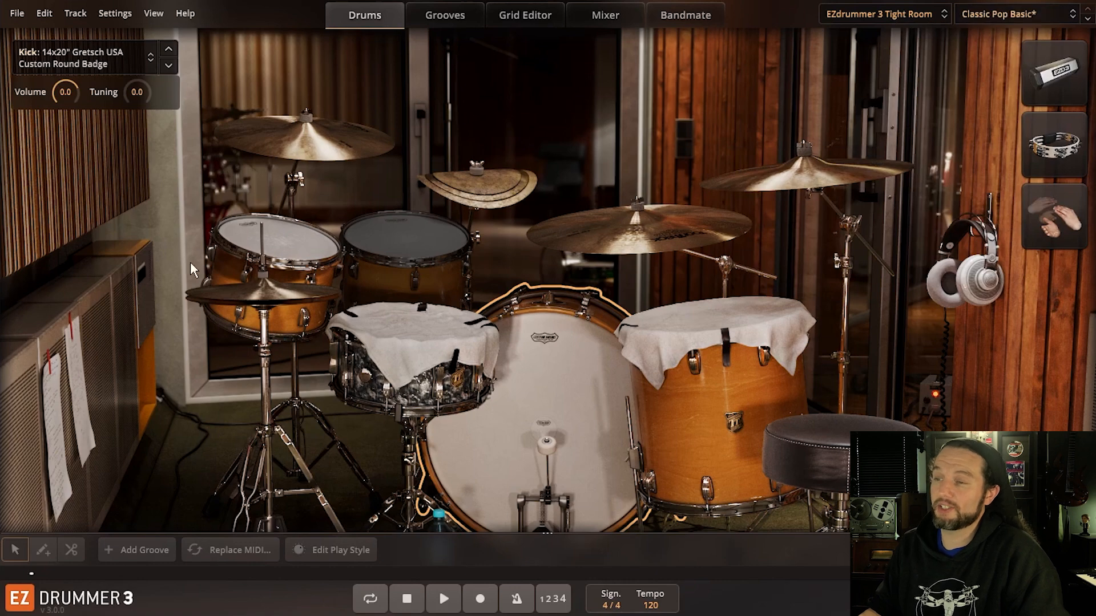
Step: Raise the ride's tuning to about +1.7 semitones and replace the snare with the 6.5x14" DW Neil Peart R40 Icon
{"action": "right_click", "coordinate": [643, 242]}
{"action": "left_click", "coordinate": [135, 86]}
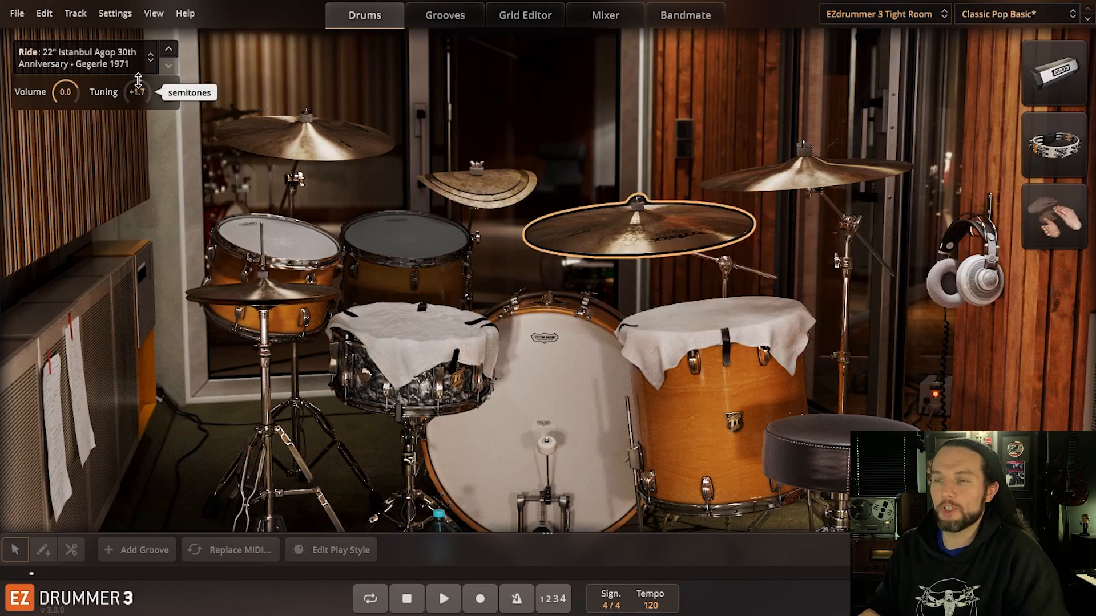
{"action": "left_click", "coordinate": [399, 319]}
{"action": "left_click", "coordinate": [457, 395]}
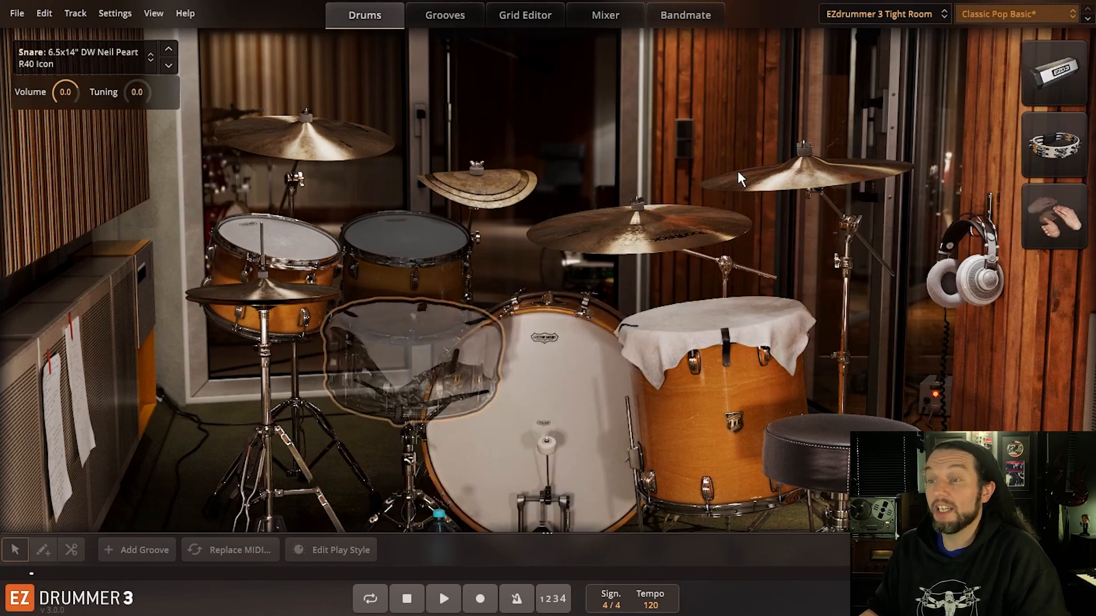
Step: Apply the Classic Pop Open Kick Reverb preset and undo that preset change
{"action": "left_click", "coordinate": [1007, 13]}
{"action": "mouse_move", "coordinate": [965, 66]}
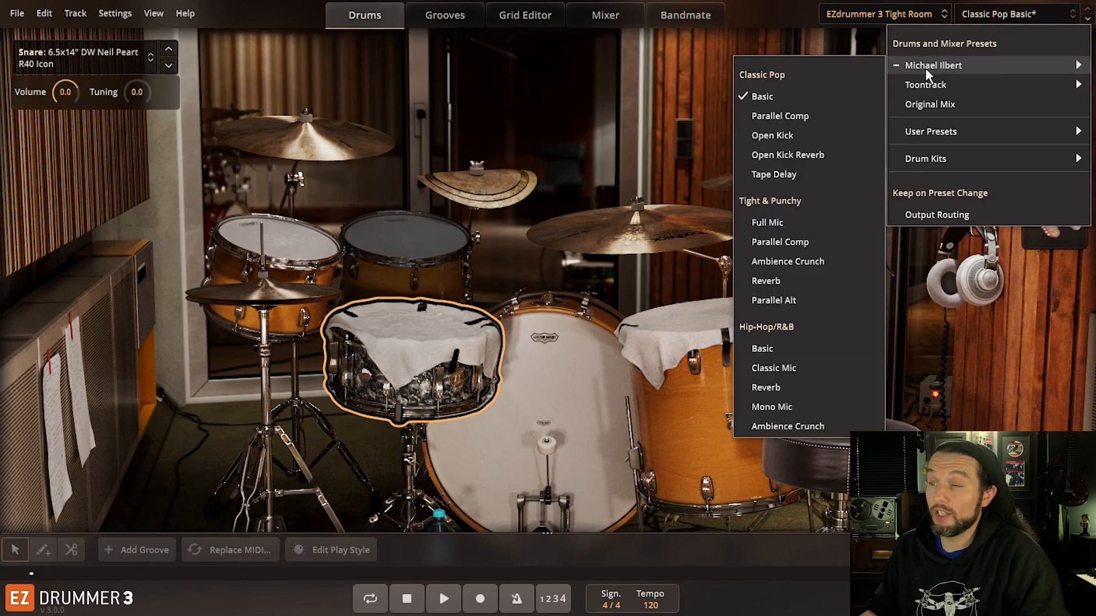
{"action": "left_click", "coordinate": [791, 162]}
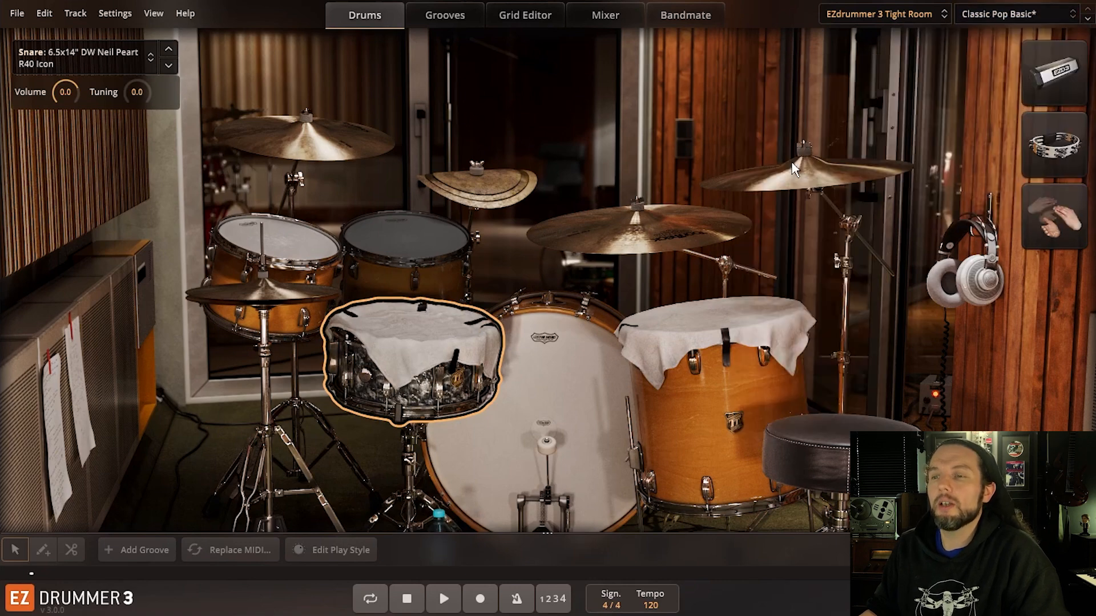
{"action": "left_click", "coordinate": [45, 13]}
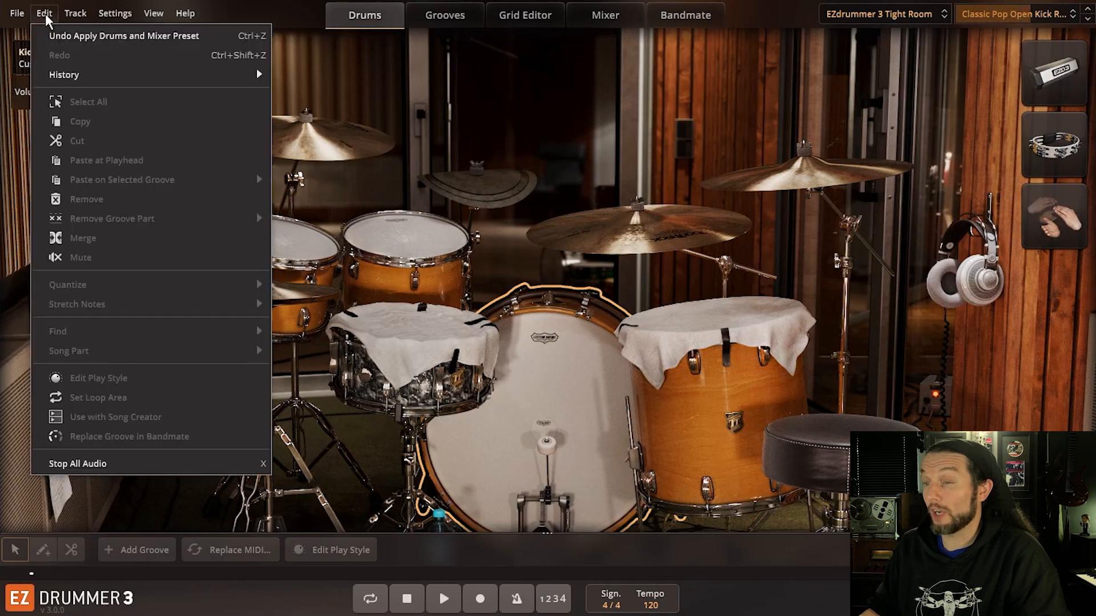
{"action": "left_click", "coordinate": [122, 34]}
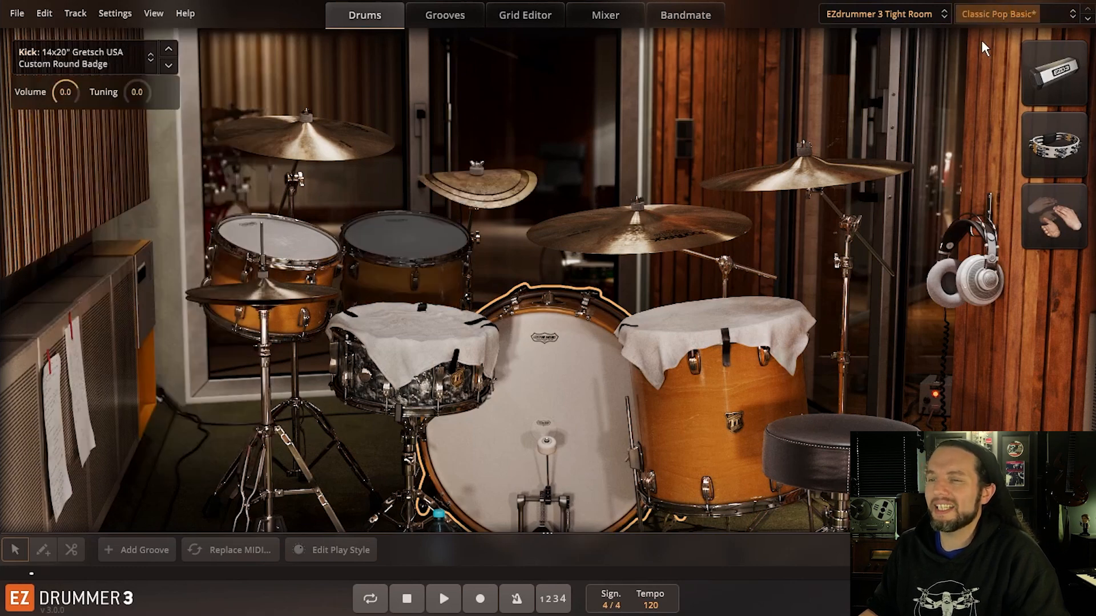
Step: Review the user preset options and the available drum kits of the Tight Room library
{"action": "left_click", "coordinate": [1021, 16]}
{"action": "mouse_move", "coordinate": [954, 135]}
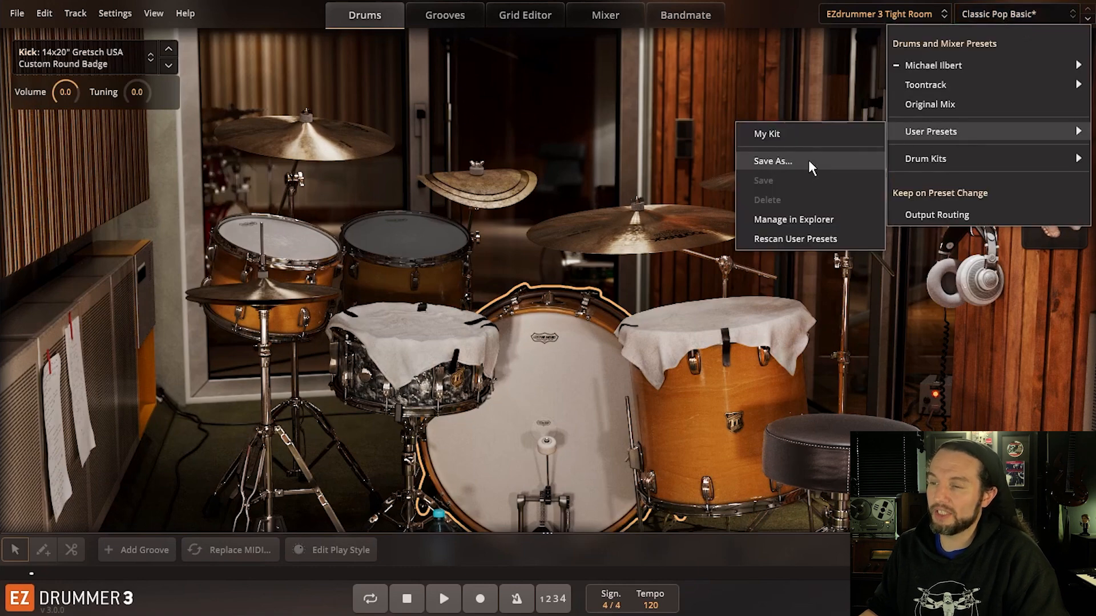
{"action": "left_click", "coordinate": [759, 81]}
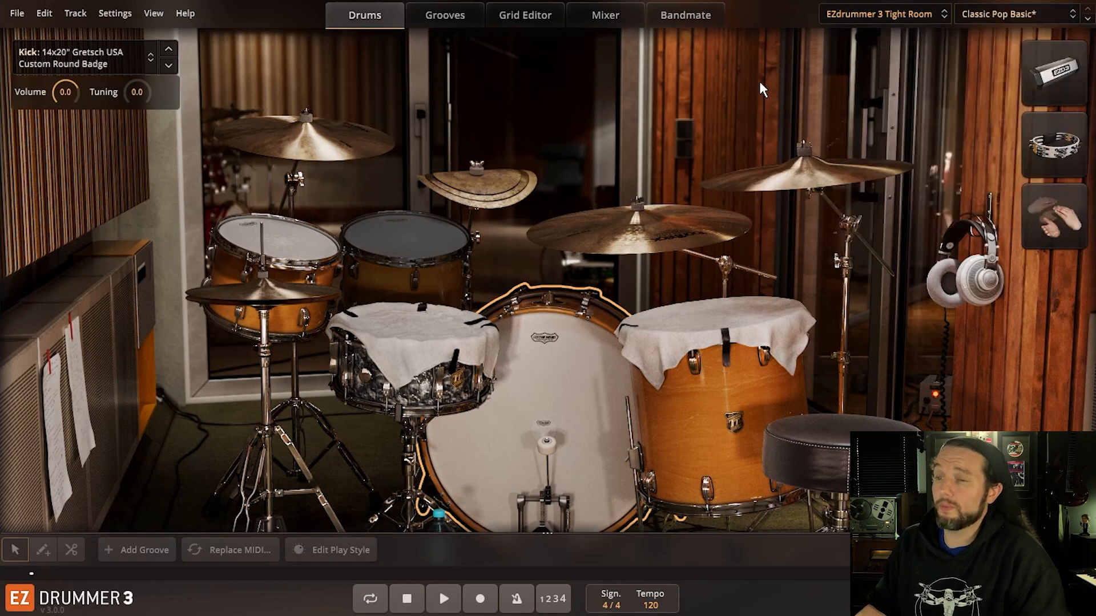
{"action": "left_click", "coordinate": [998, 19]}
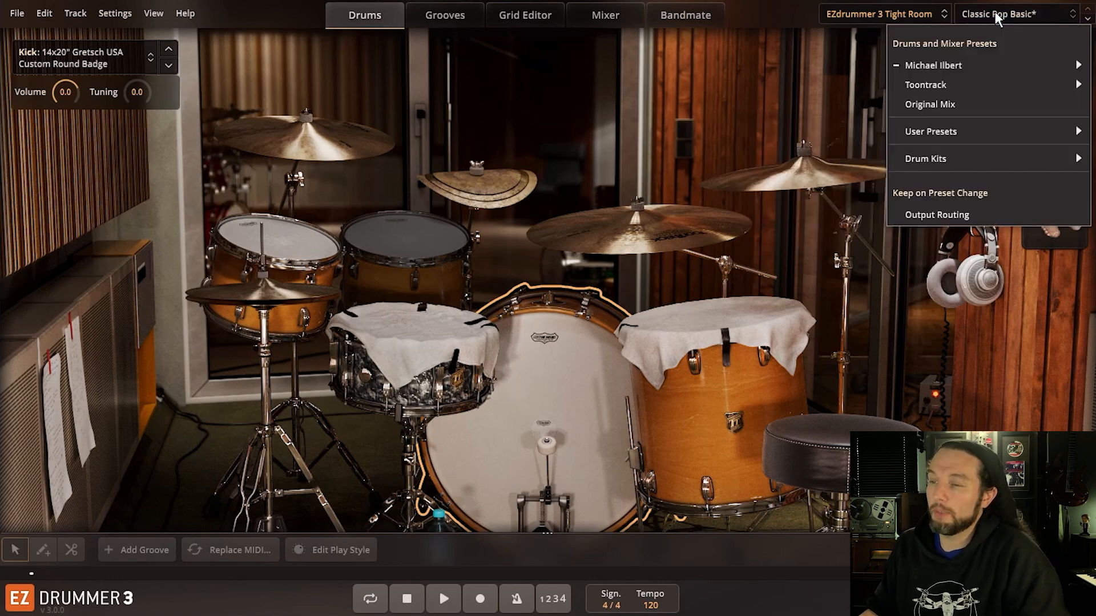
{"action": "mouse_move", "coordinate": [953, 159]}
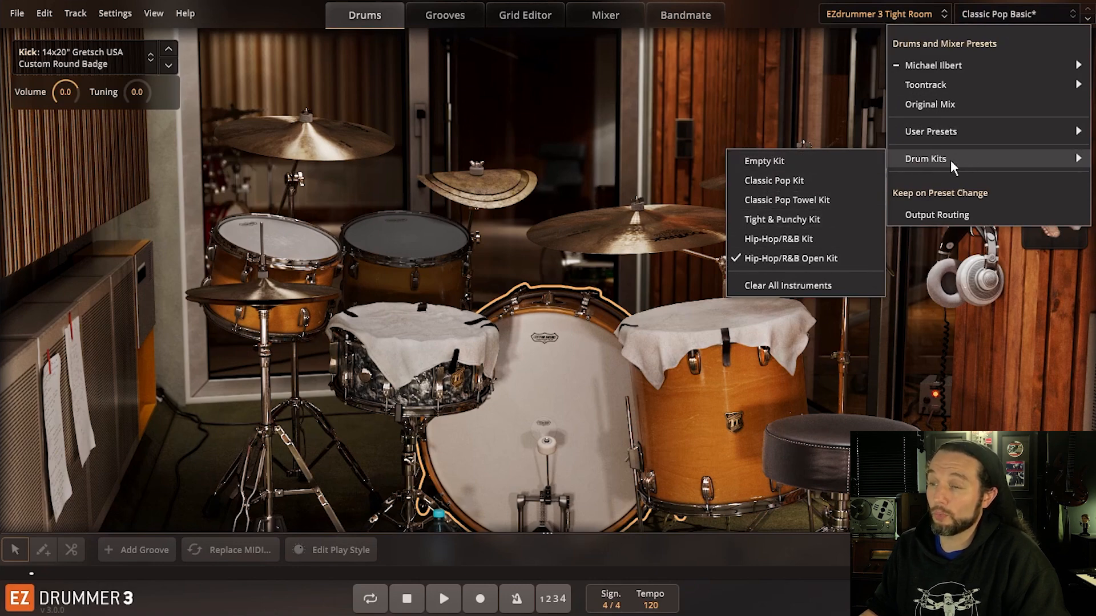
{"action": "left_click", "coordinate": [781, 81]}
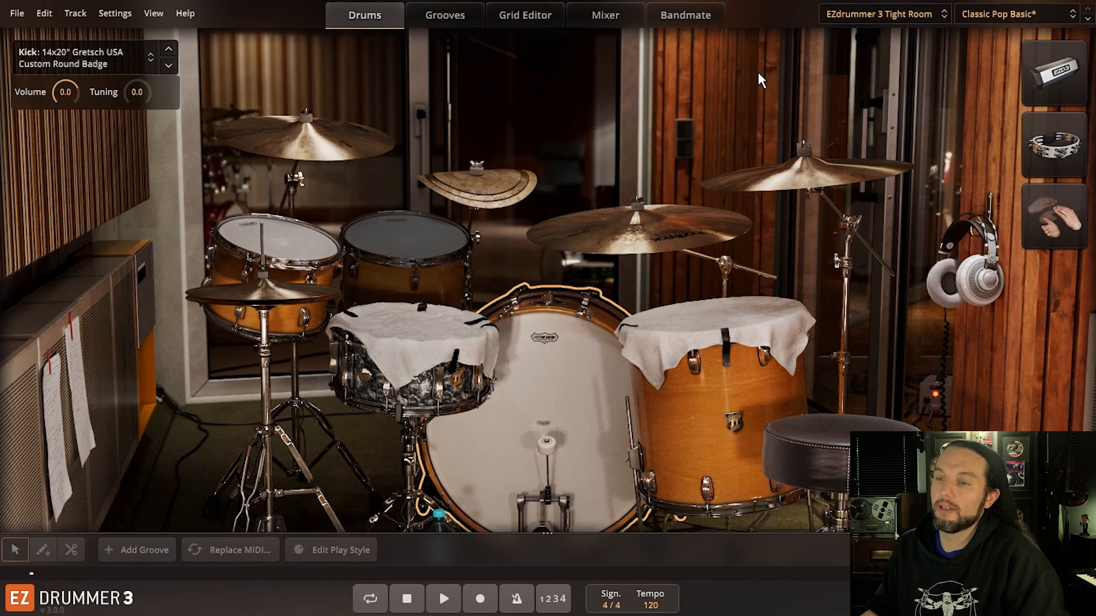
Step: Load the Classic Pop Open Kick Reverb preset in the Tight Room
{"action": "left_click", "coordinate": [1005, 14]}
{"action": "mouse_move", "coordinate": [944, 66]}
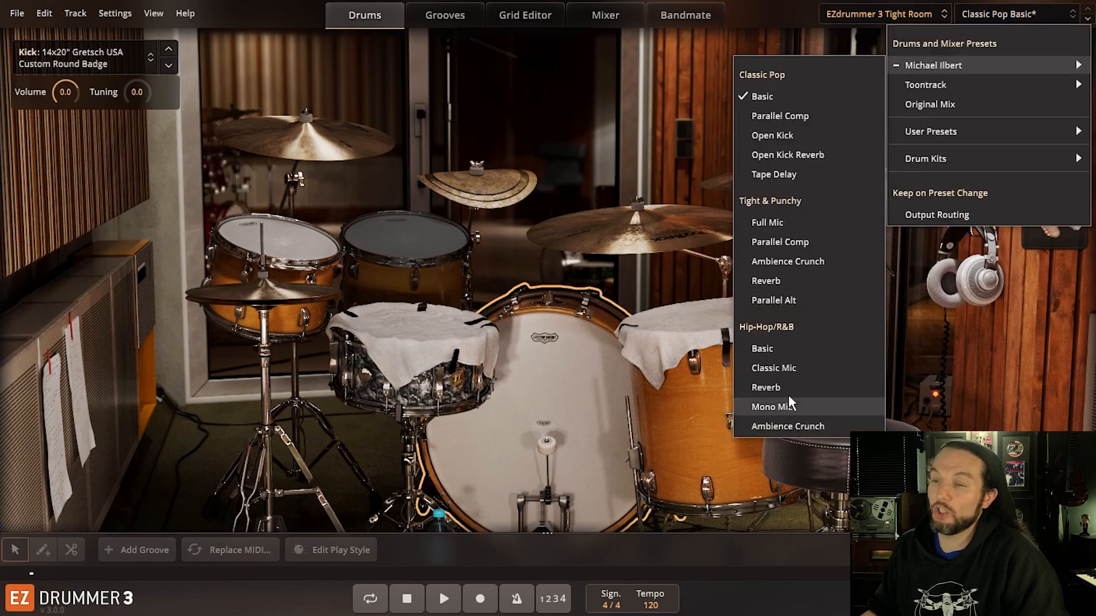
{"action": "left_click", "coordinate": [806, 157]}
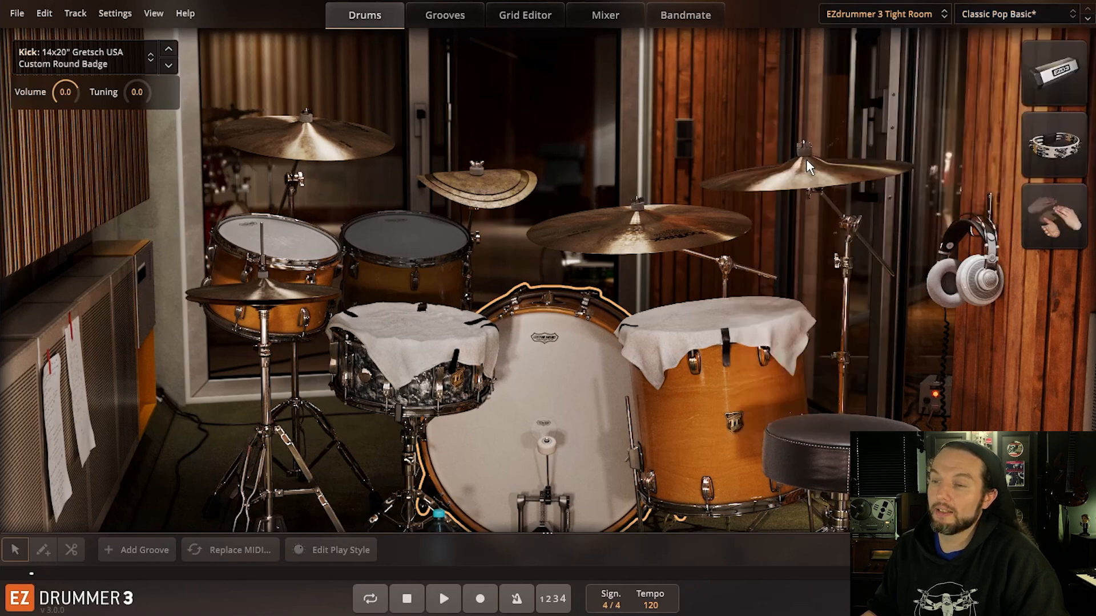
Step: Load the Hip-Hop/R&B Kit and replace its snare with the 6.5x14" DW Neil Peart R40 Icon
{"action": "left_click", "coordinate": [983, 19]}
{"action": "mouse_move", "coordinate": [944, 160]}
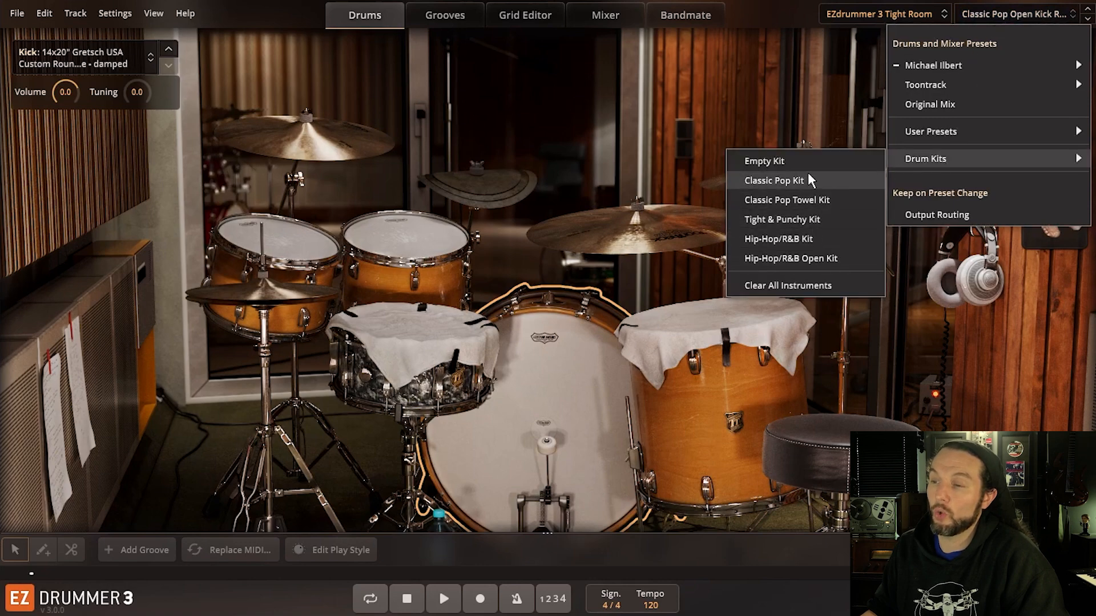
{"action": "left_click", "coordinate": [807, 239]}
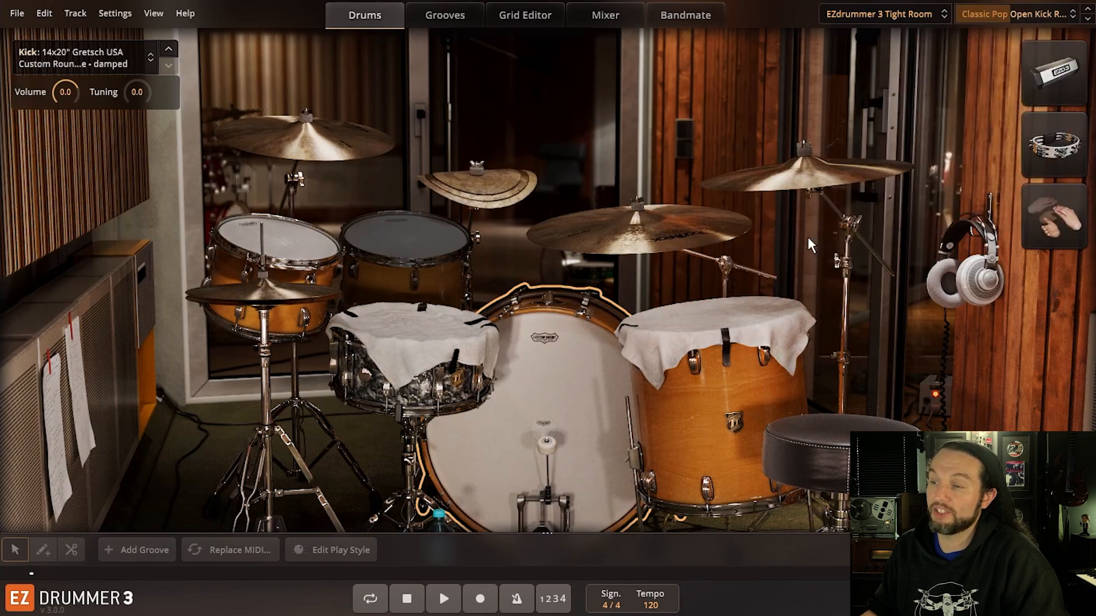
{"action": "left_click", "coordinate": [420, 317]}
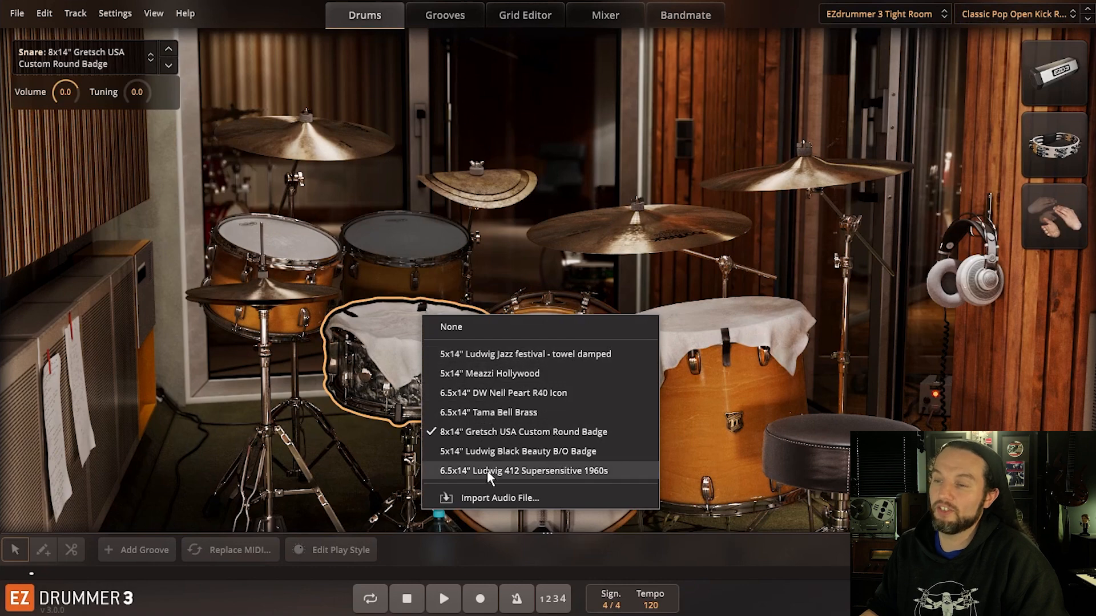
{"action": "left_click", "coordinate": [501, 389]}
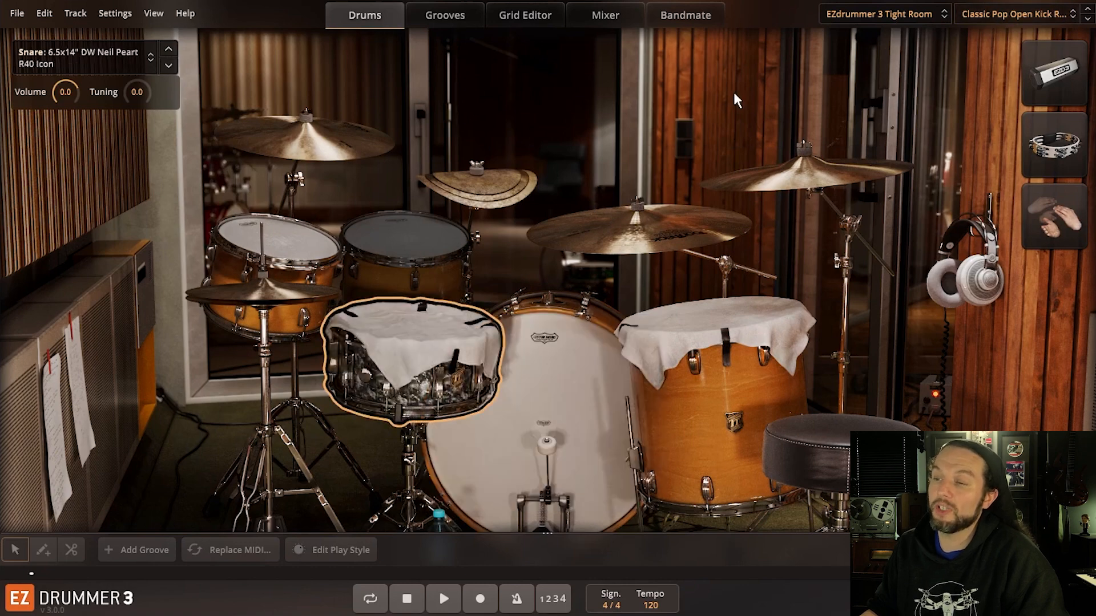
Step: Switch to the EZdrummer 3 Main Room library and audition its hand claps, tambourine and shaker
{"action": "left_click", "coordinate": [873, 12]}
{"action": "left_click", "coordinate": [843, 387]}
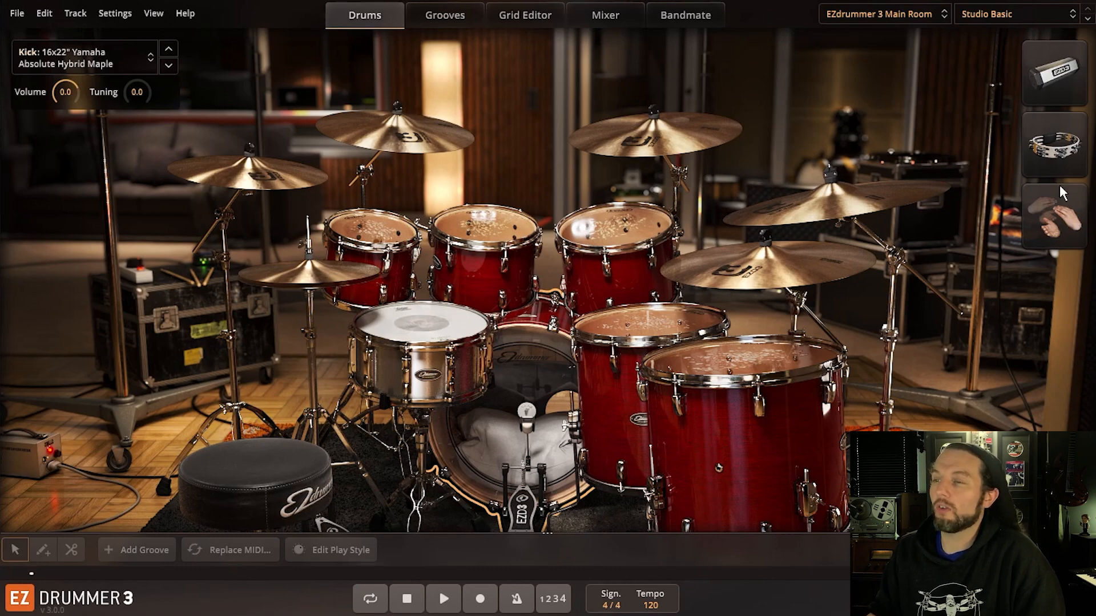
{"action": "left_click", "coordinate": [1050, 146]}
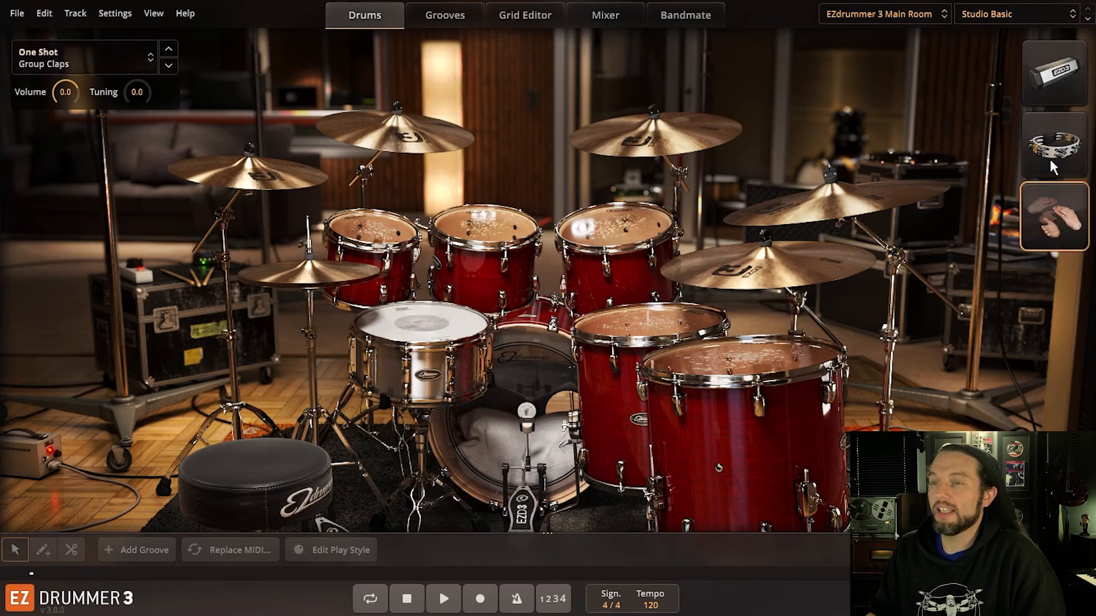
{"action": "left_click", "coordinate": [1050, 76]}
{"action": "right_click", "coordinate": [1051, 76]}
{"action": "left_click", "coordinate": [1006, 143]}
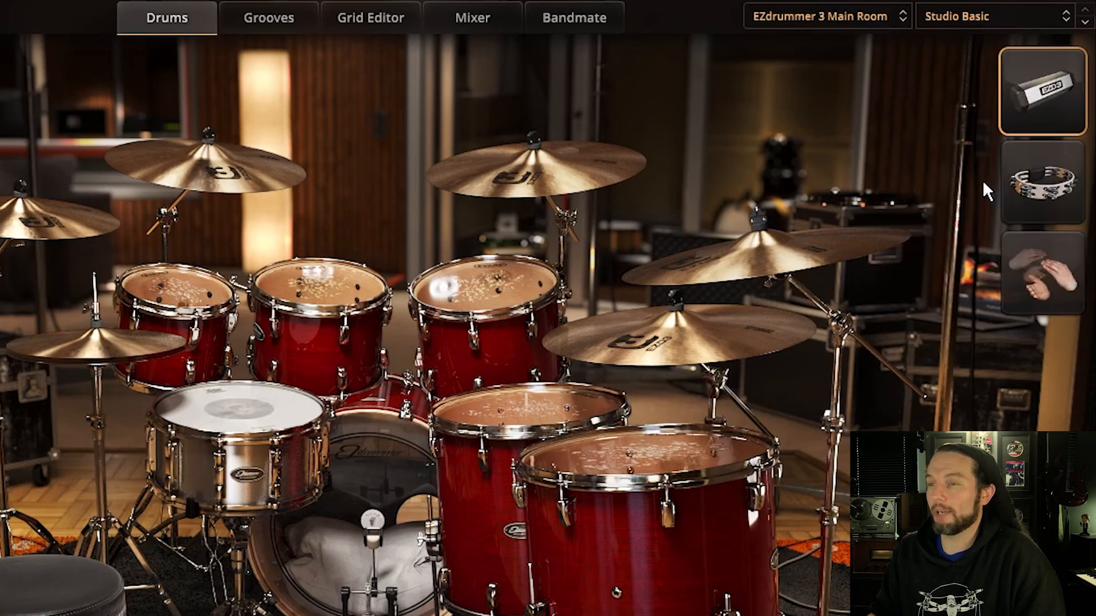
Step: Replace the shaker with maracas, the tambourine with the black one, and the hand claps with the red block
{"action": "right_click", "coordinate": [1048, 90]}
{"action": "left_click", "coordinate": [968, 252]}
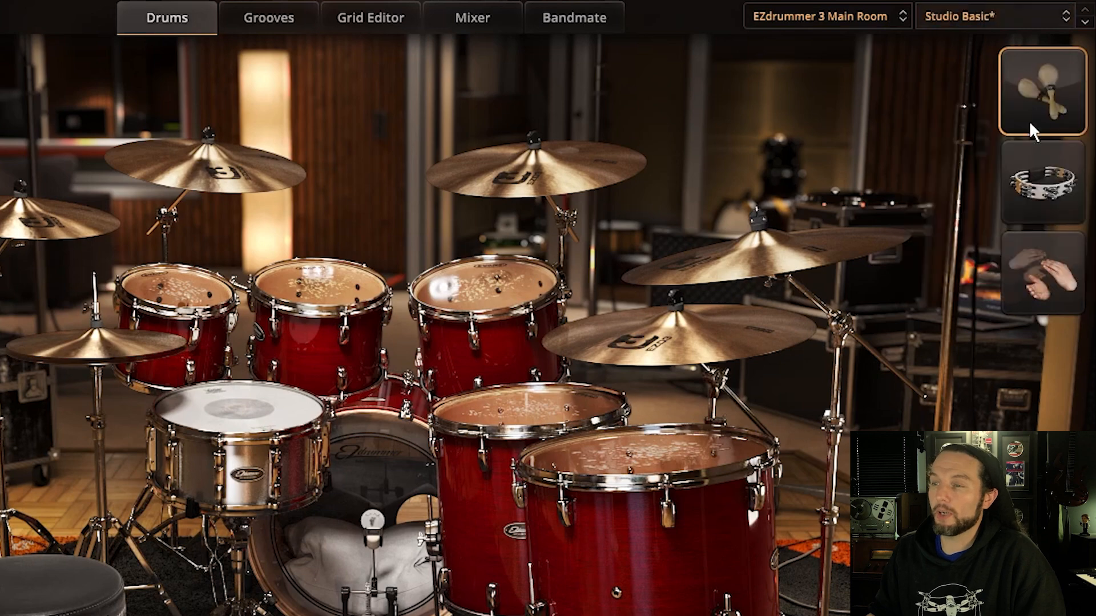
{"action": "right_click", "coordinate": [1043, 188]}
{"action": "left_click", "coordinate": [974, 308]}
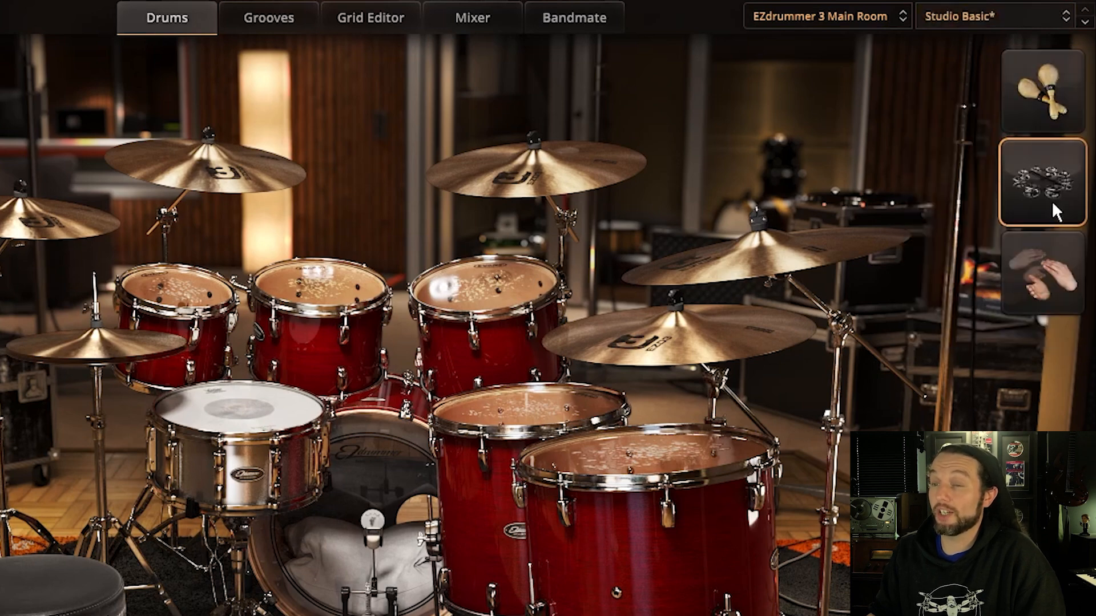
{"action": "right_click", "coordinate": [1044, 251]}
{"action": "left_click", "coordinate": [940, 357]}
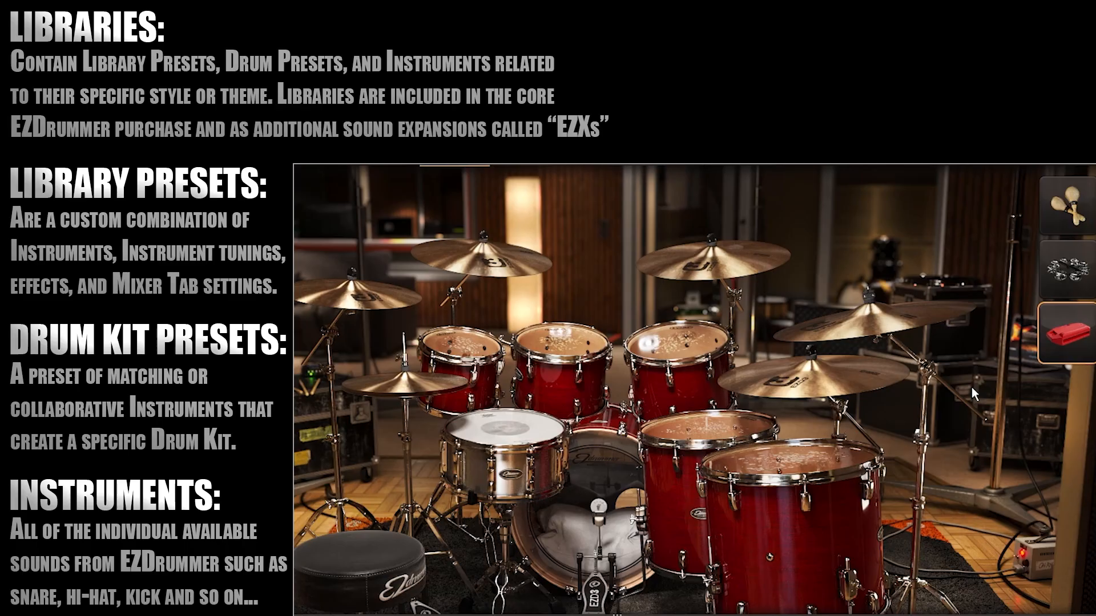
Step: Check the instrument choices for the Main Room kit's large floor tom, middle rack tom, crash, snare and kick
{"action": "right_click", "coordinate": [800, 460]}
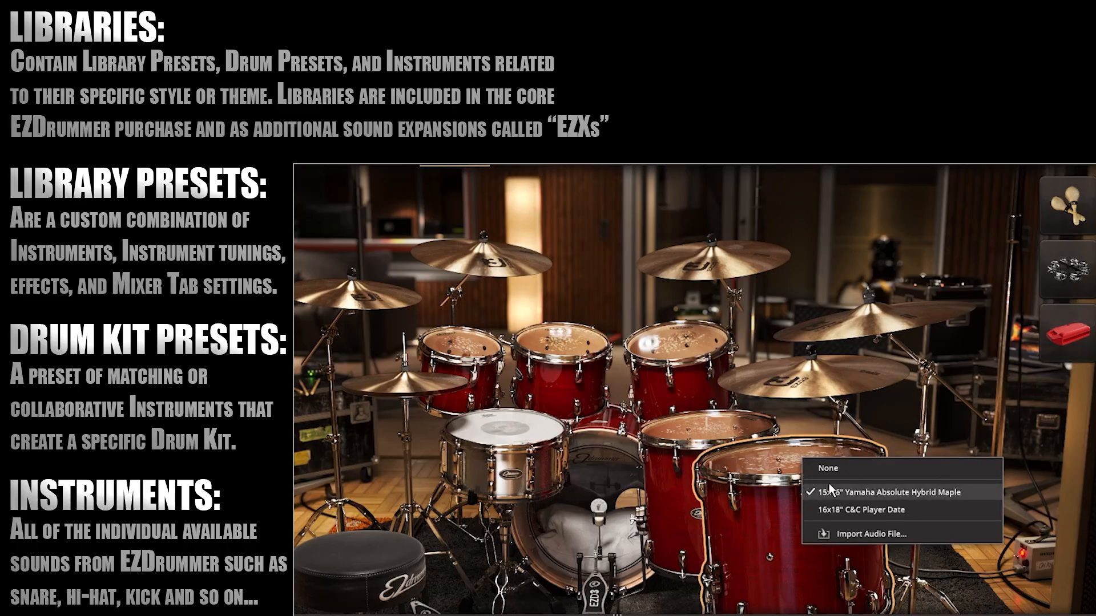
{"action": "right_click", "coordinate": [561, 348]}
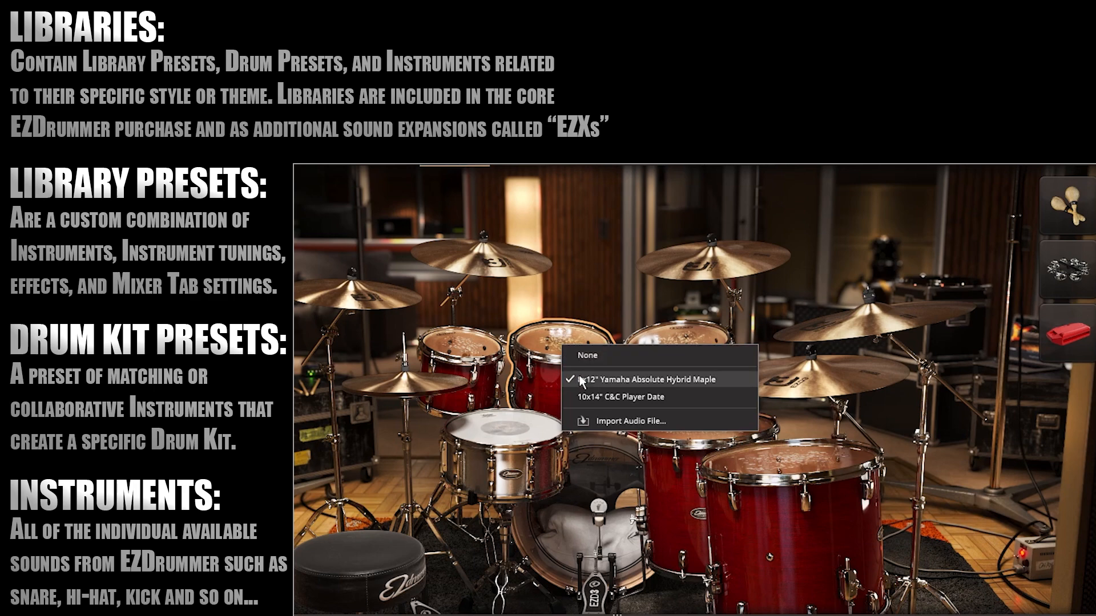
{"action": "right_click", "coordinate": [703, 263]}
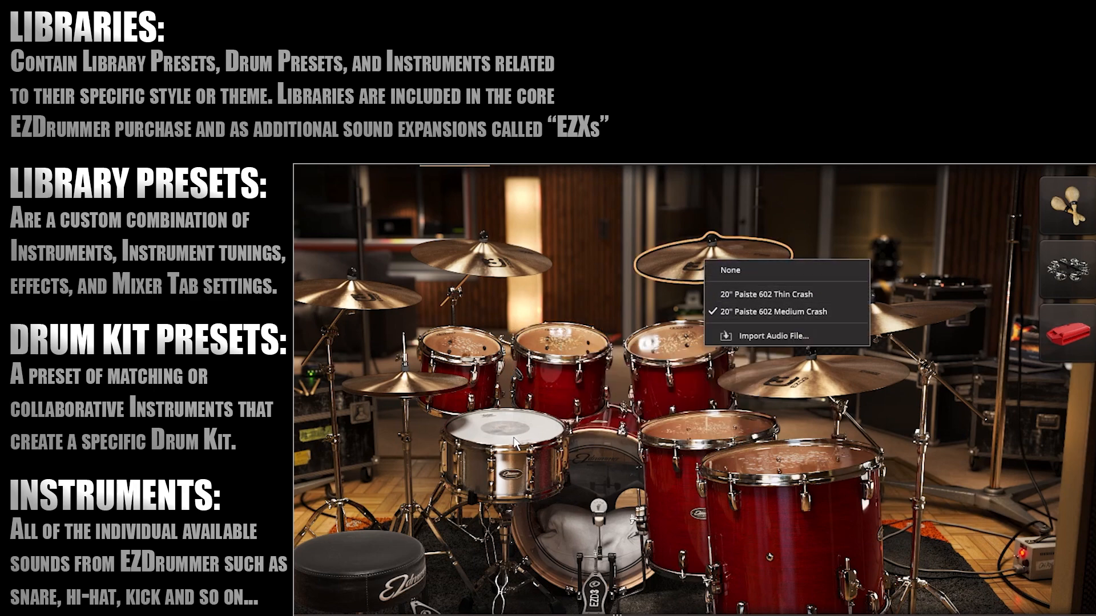
{"action": "right_click", "coordinate": [546, 434]}
{"action": "left_click", "coordinate": [804, 296]}
{"action": "right_click", "coordinate": [607, 489]}
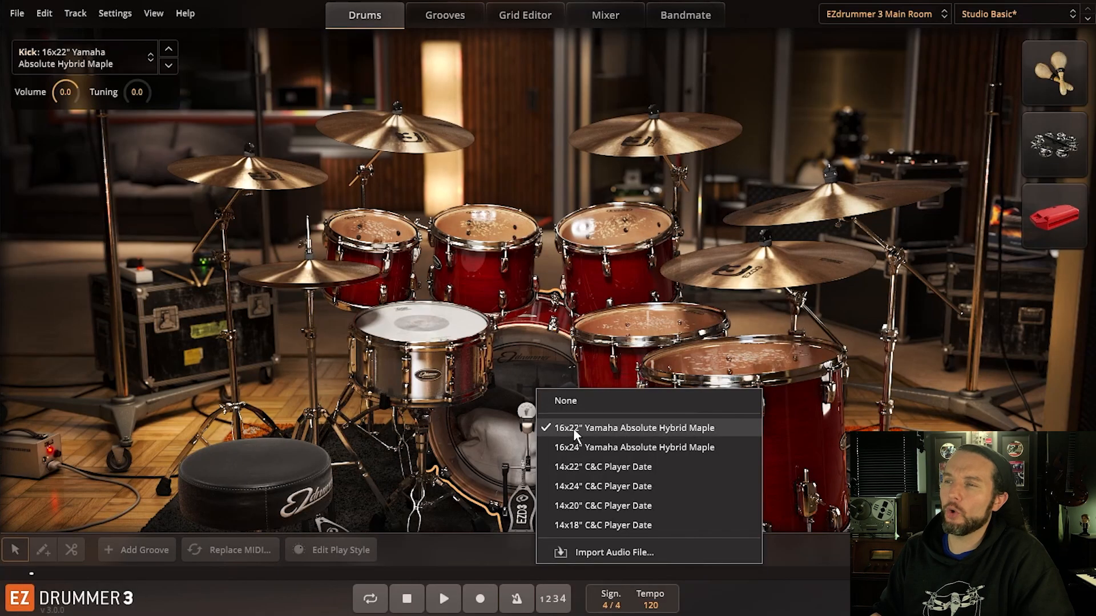
{"action": "left_click", "coordinate": [573, 429]}
{"action": "right_click", "coordinate": [575, 436]}
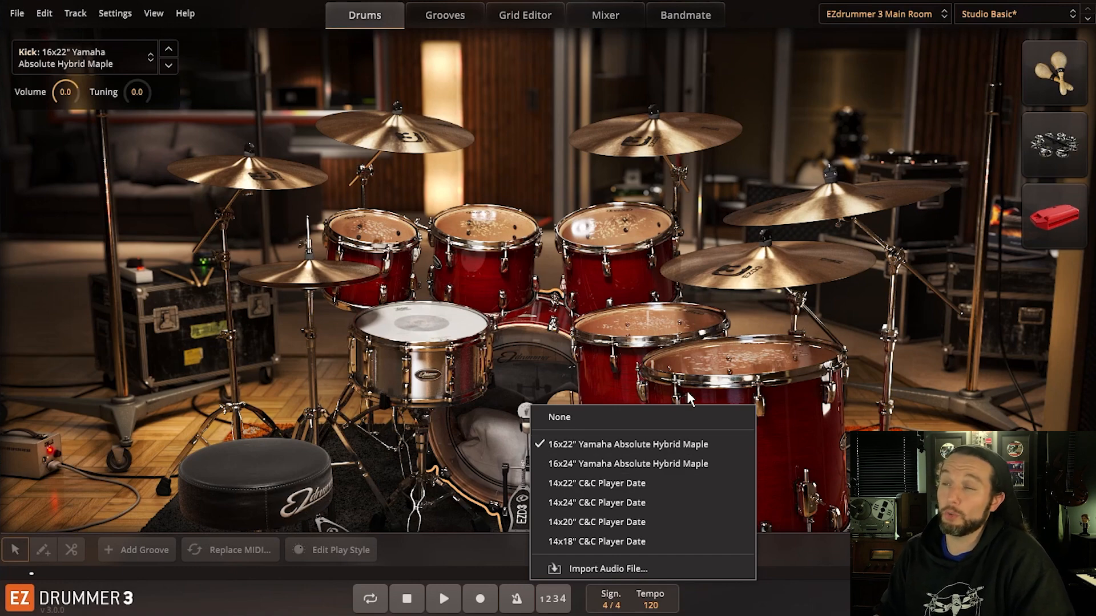
{"action": "left_click", "coordinate": [778, 163]}
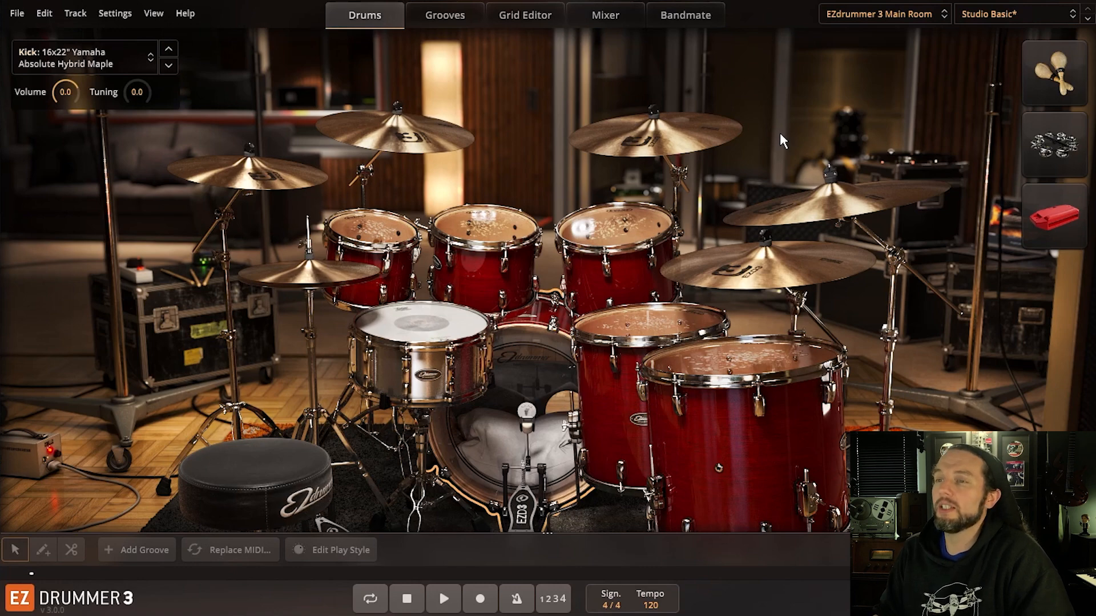
Step: Audition the kick and compare the snare choices in the quick list and the full instrument browser
{"action": "left_click", "coordinate": [562, 355]}
{"action": "left_click", "coordinate": [451, 324]}
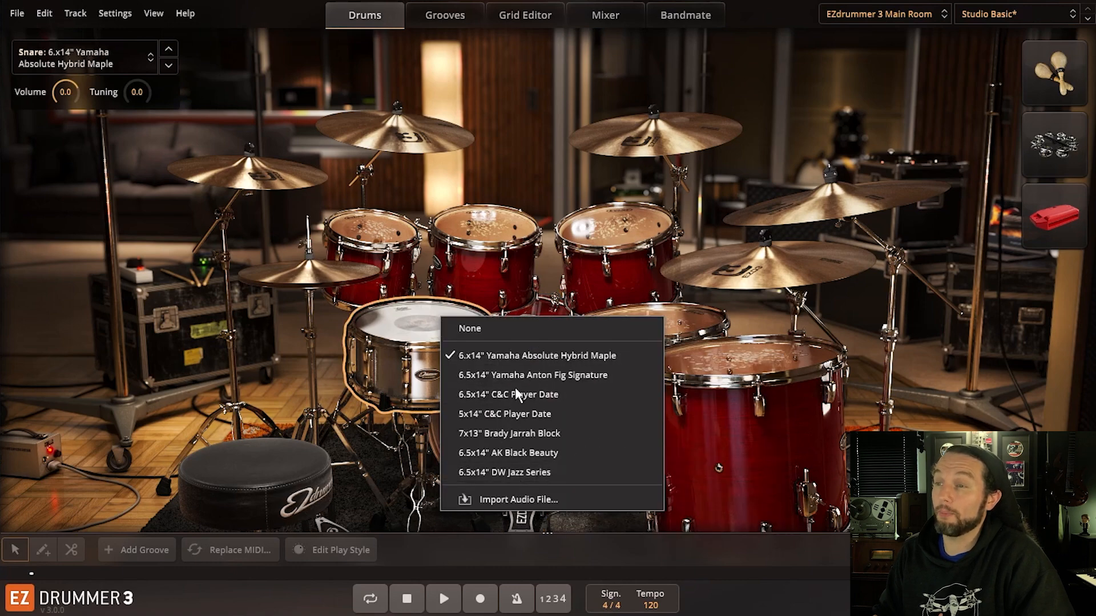
{"action": "left_click", "coordinate": [529, 172]}
{"action": "left_click", "coordinate": [118, 72]}
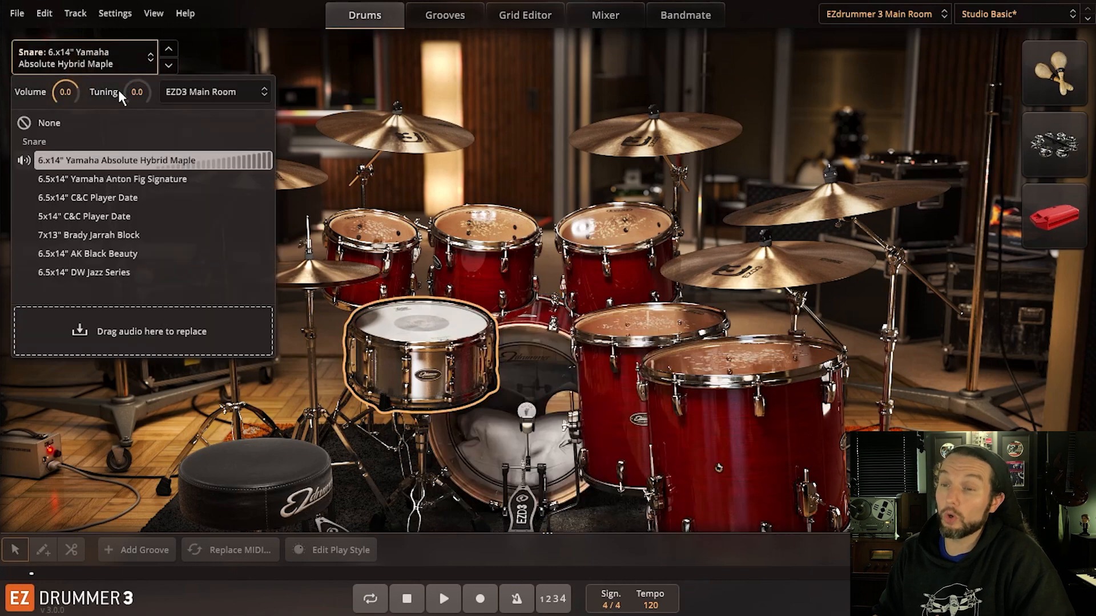
{"action": "left_click", "coordinate": [531, 187]}
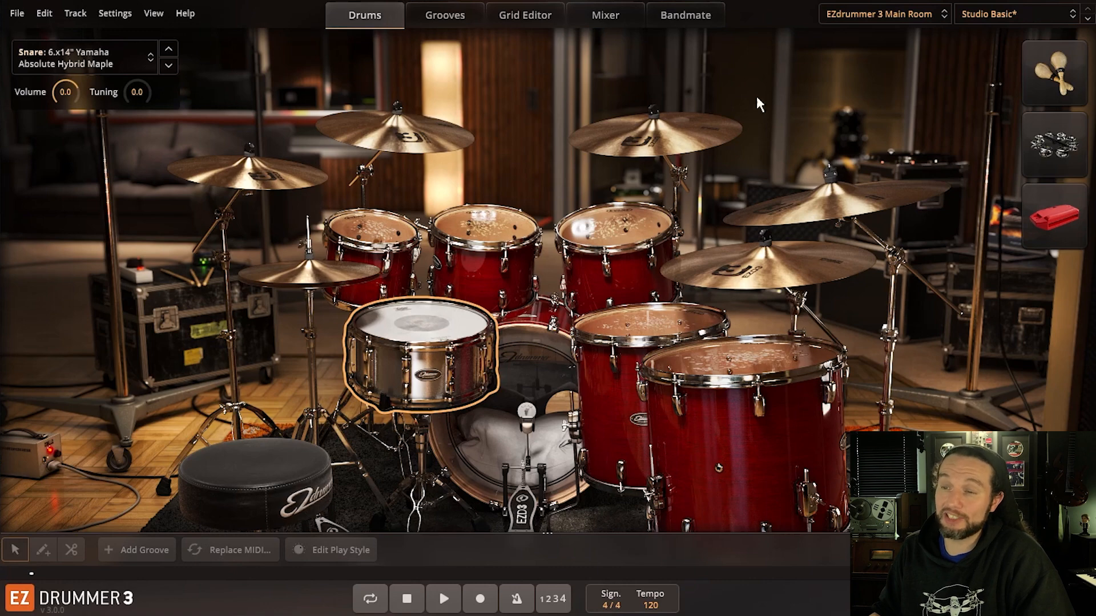
Step: Browse replacement snares for the Main Room kit from the Death Metal library
{"action": "left_click", "coordinate": [845, 13]}
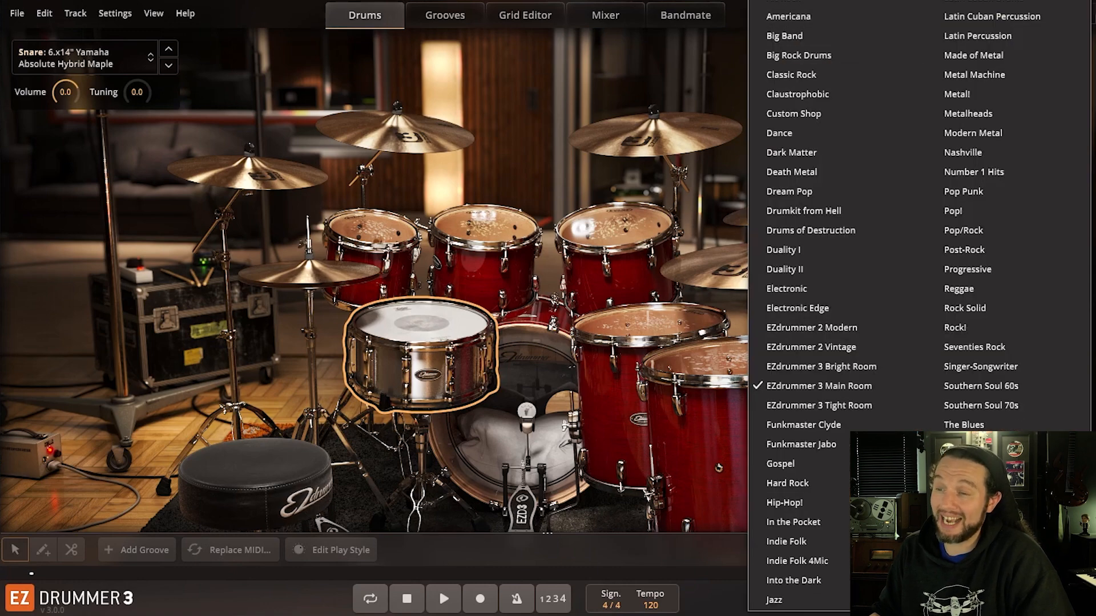
{"action": "left_click", "coordinate": [528, 84]}
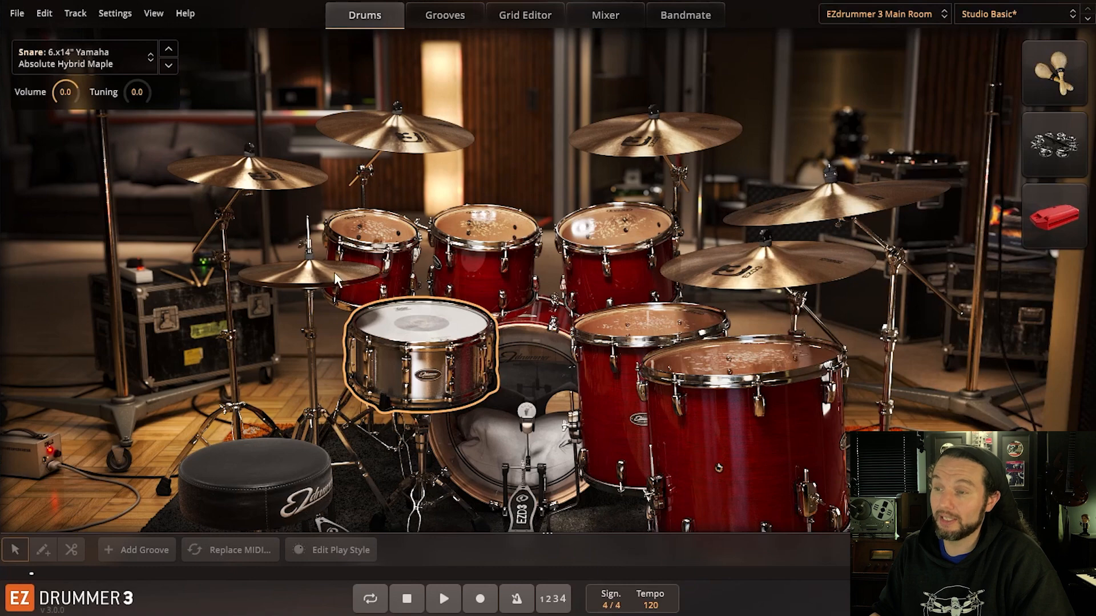
{"action": "left_click", "coordinate": [67, 53]}
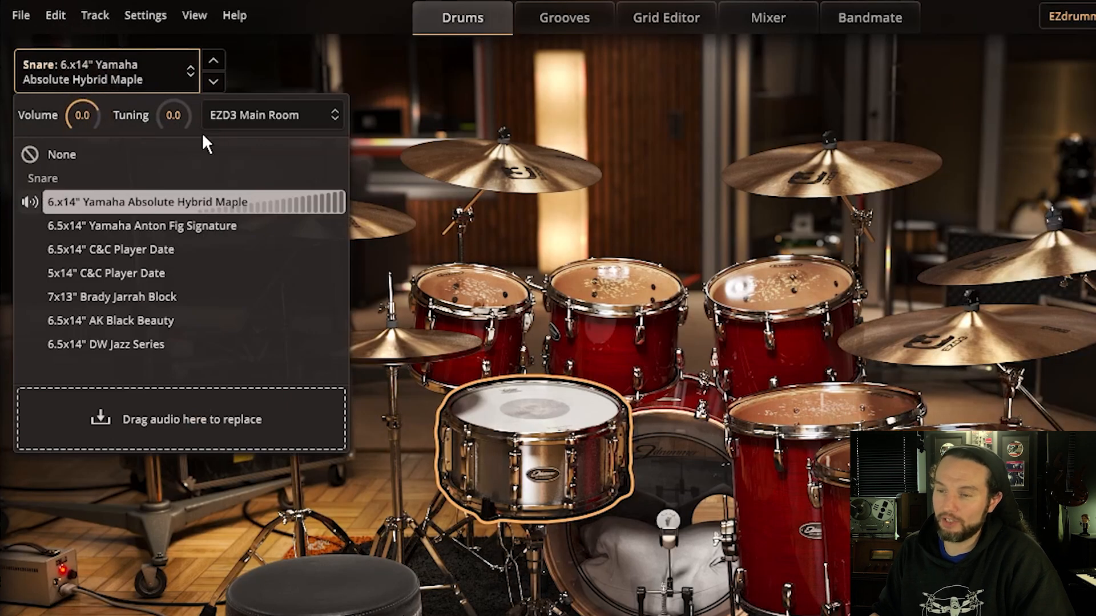
{"action": "left_click", "coordinate": [243, 111]}
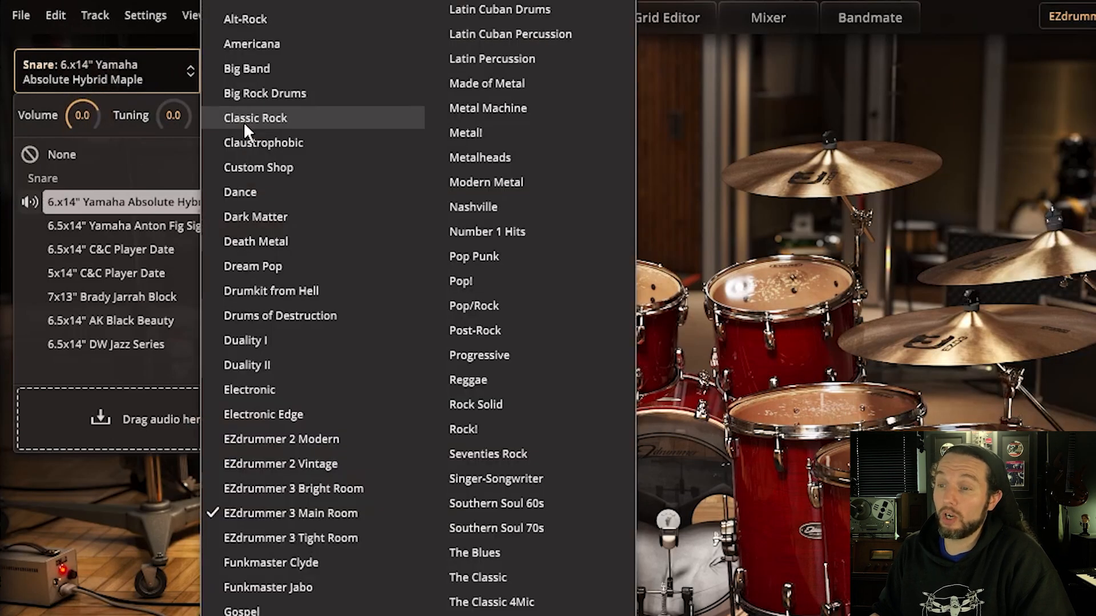
{"action": "left_click", "coordinate": [272, 242]}
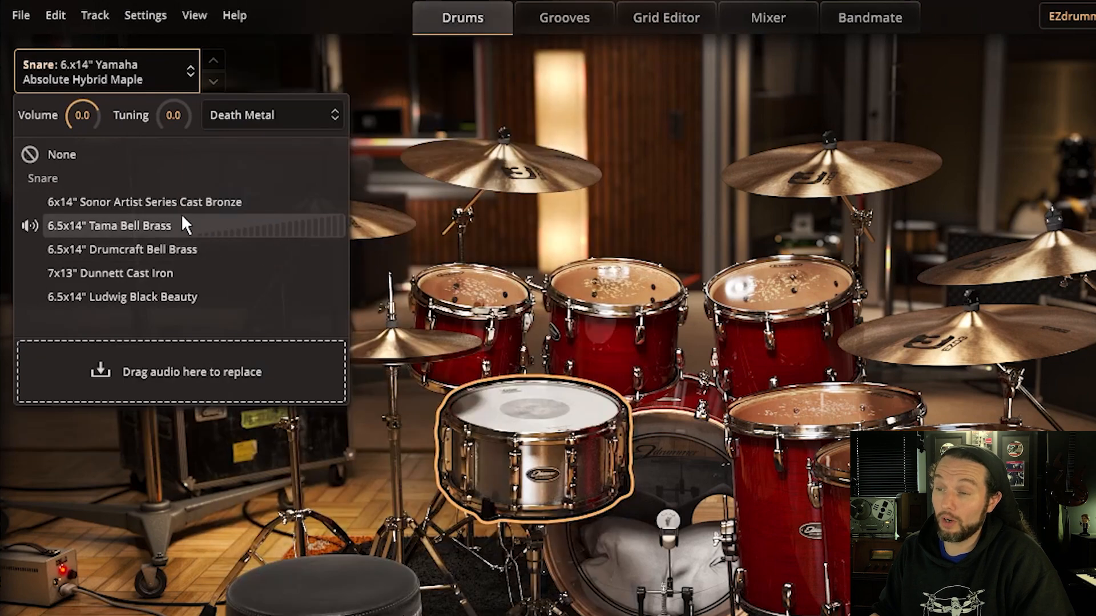
Step: Load each Death Metal snare in turn, from the 6x14" Sonor Artist Series Cast Bronze to the 6.5x14" Ludwig Black Beauty
{"action": "left_click", "coordinate": [148, 202]}
{"action": "left_click", "coordinate": [129, 225]}
{"action": "left_click", "coordinate": [145, 251]}
{"action": "left_click", "coordinate": [165, 275]}
{"action": "left_click", "coordinate": [180, 294]}
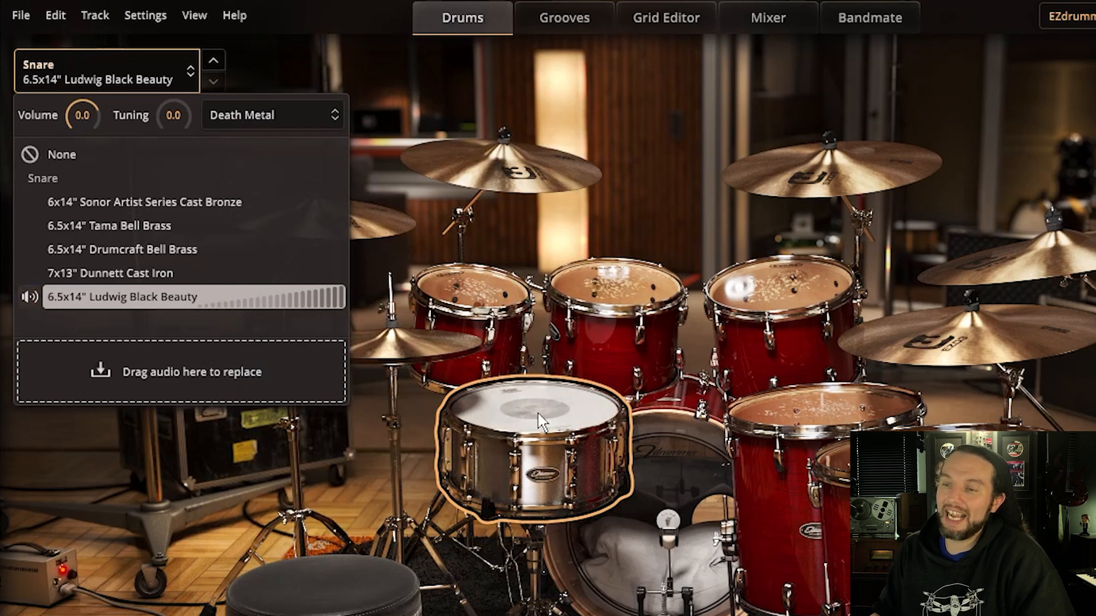
Step: Check the other libraries available for the snare, view the Crash 1 choices, and return to the snare's list
{"action": "left_click", "coordinate": [270, 115]}
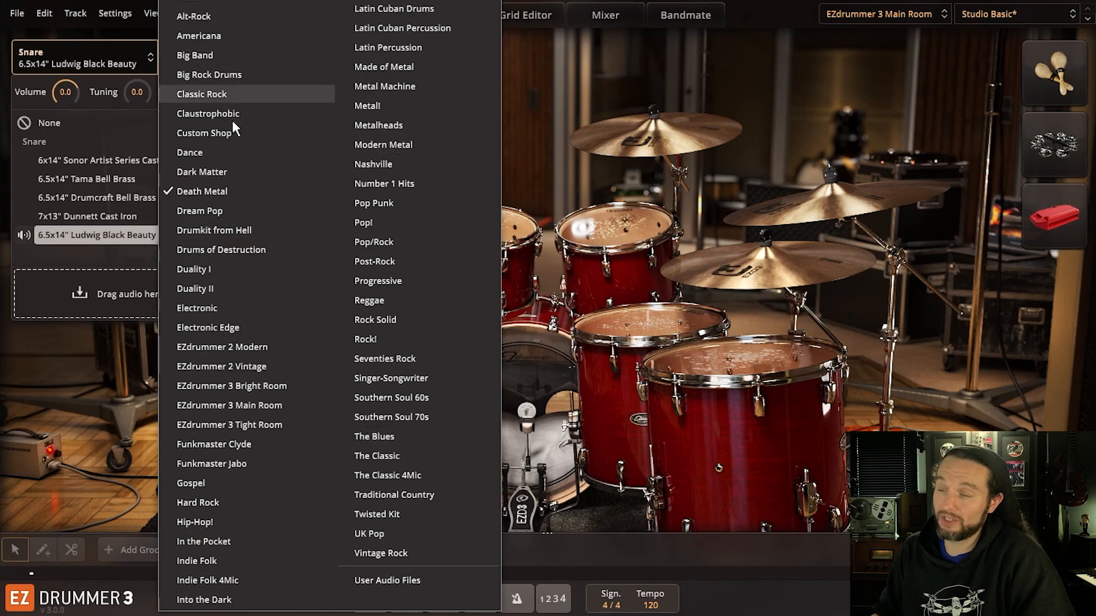
{"action": "left_click", "coordinate": [537, 147]}
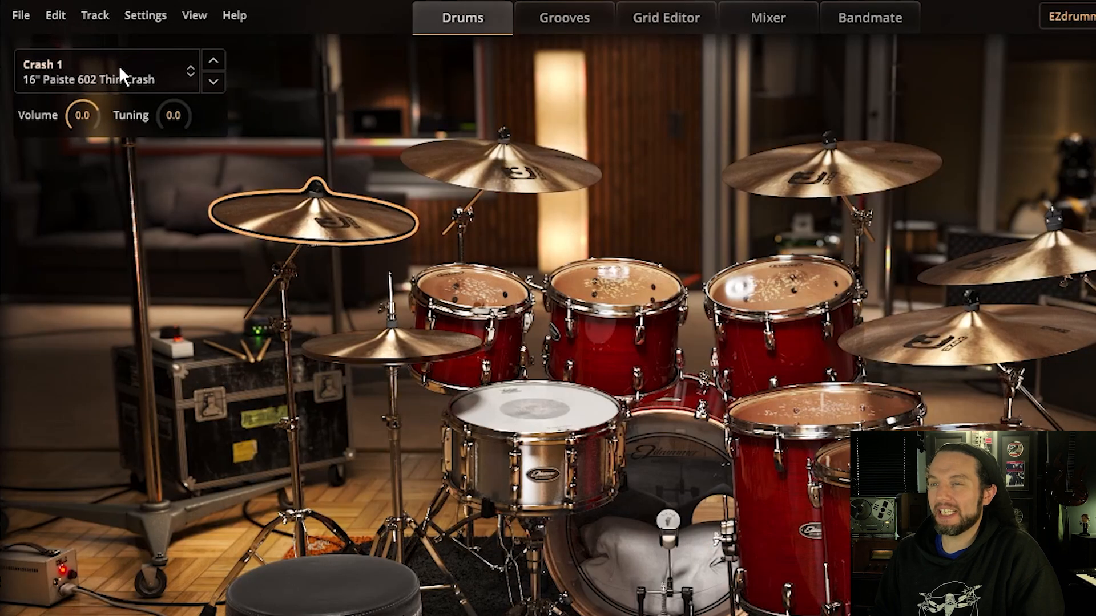
{"action": "left_click", "coordinate": [120, 67]}
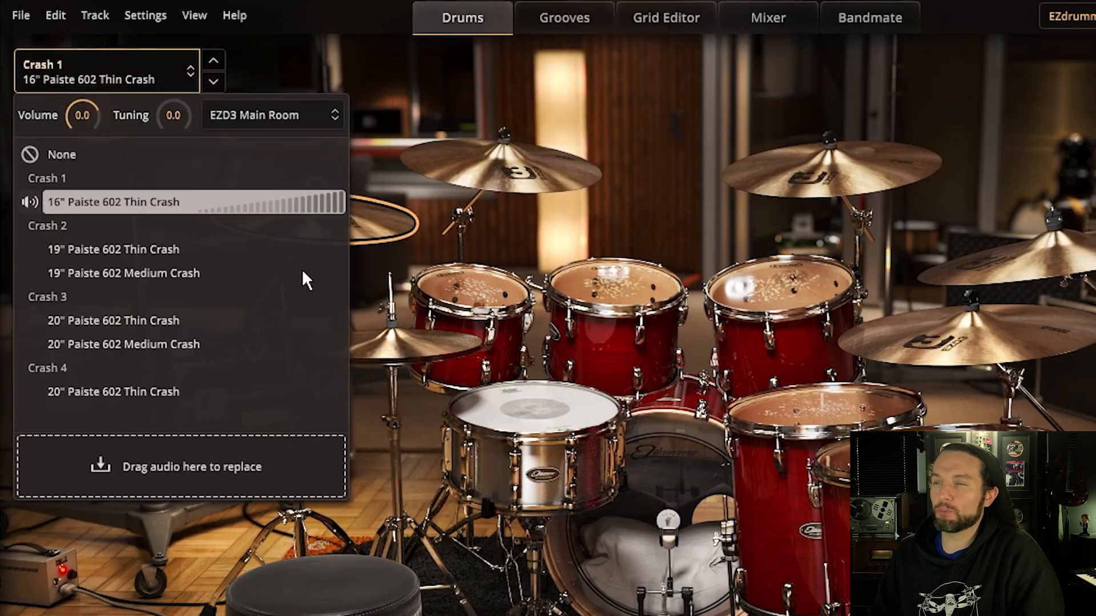
{"action": "left_click", "coordinate": [542, 428]}
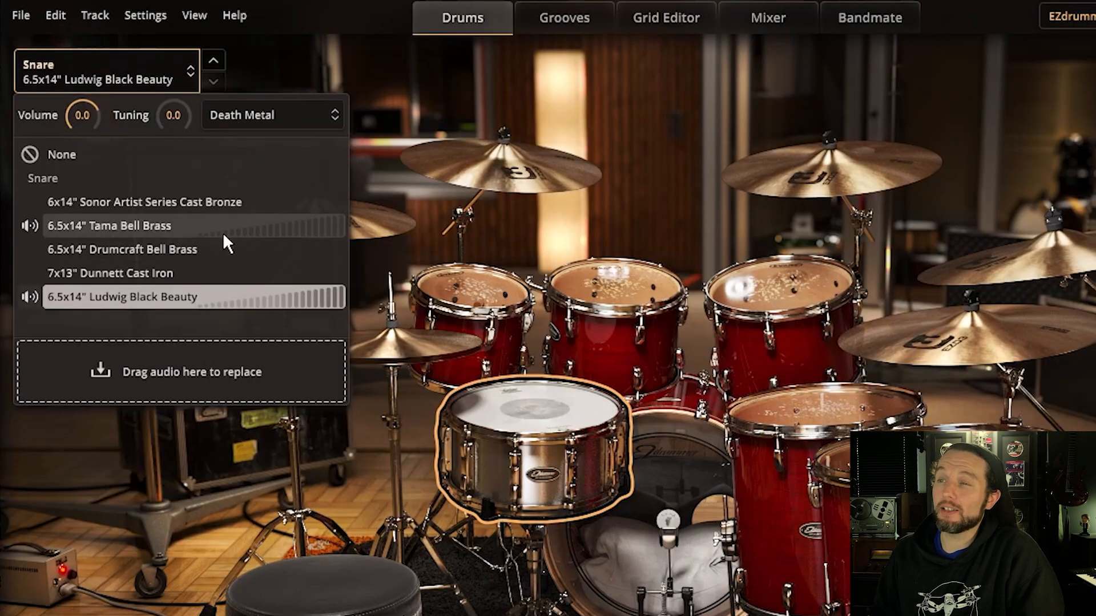
Step: Audition the 6.5x14" Ludwig Black Beauty snare at velocities from soft to full
{"action": "left_click", "coordinate": [228, 302]}
{"action": "left_click", "coordinate": [246, 301]}
{"action": "left_click", "coordinate": [267, 302]}
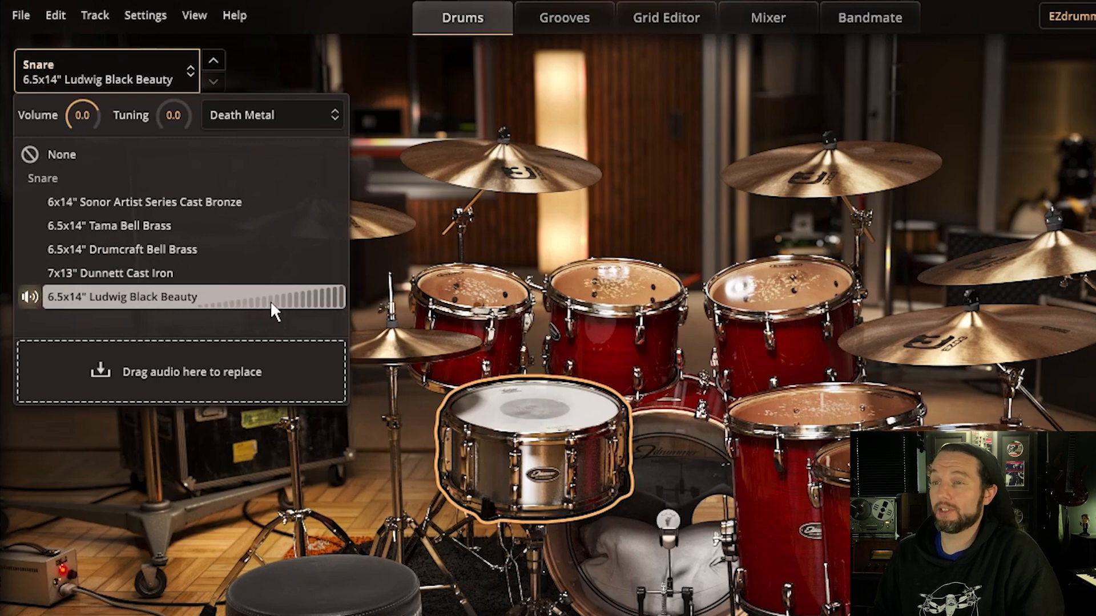
{"action": "left_click", "coordinate": [287, 300]}
{"action": "left_click", "coordinate": [340, 299]}
{"action": "left_click", "coordinate": [227, 302]}
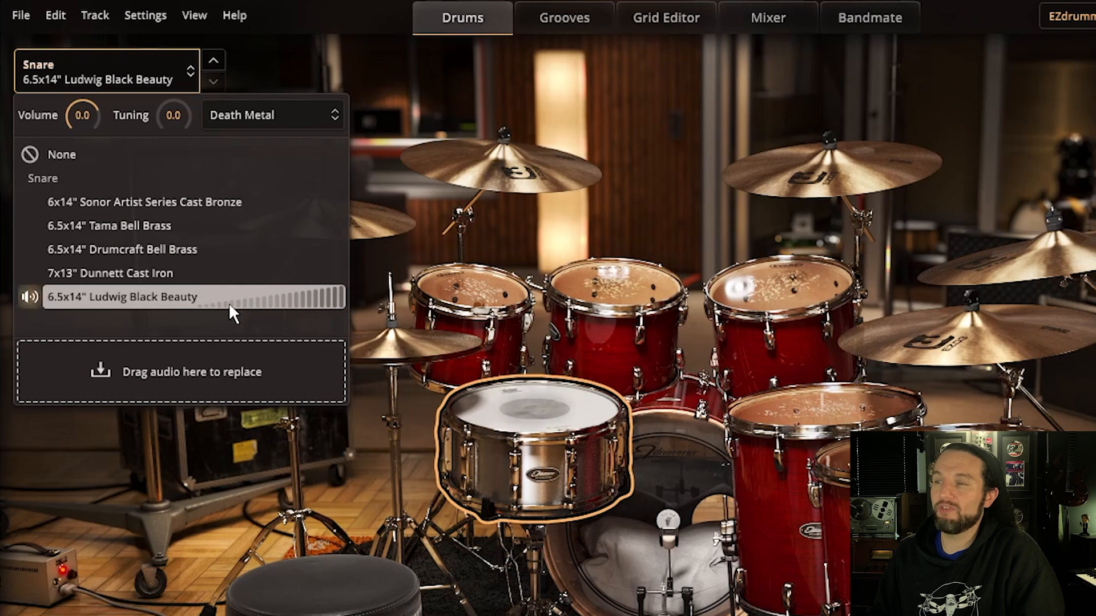
{"action": "left_click", "coordinate": [313, 299]}
{"action": "left_click", "coordinate": [338, 300]}
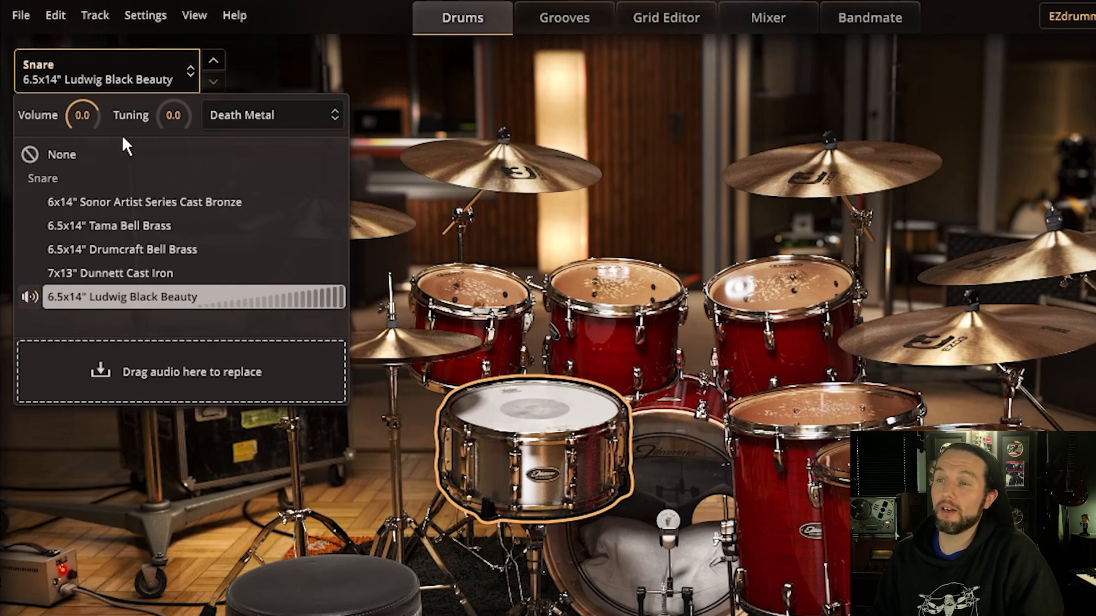
Step: Try the snare's volume control and replay the Ludwig Black Beauty from its softest to its hardest velocity
{"action": "mouse_move", "coordinate": [84, 117]}
{"action": "left_mouse_down"}
{"action": "mouse_move", "coordinate": [86, 137]}
{"action": "mouse_move", "coordinate": [82, 128]}
{"action": "left_mouse_up"}
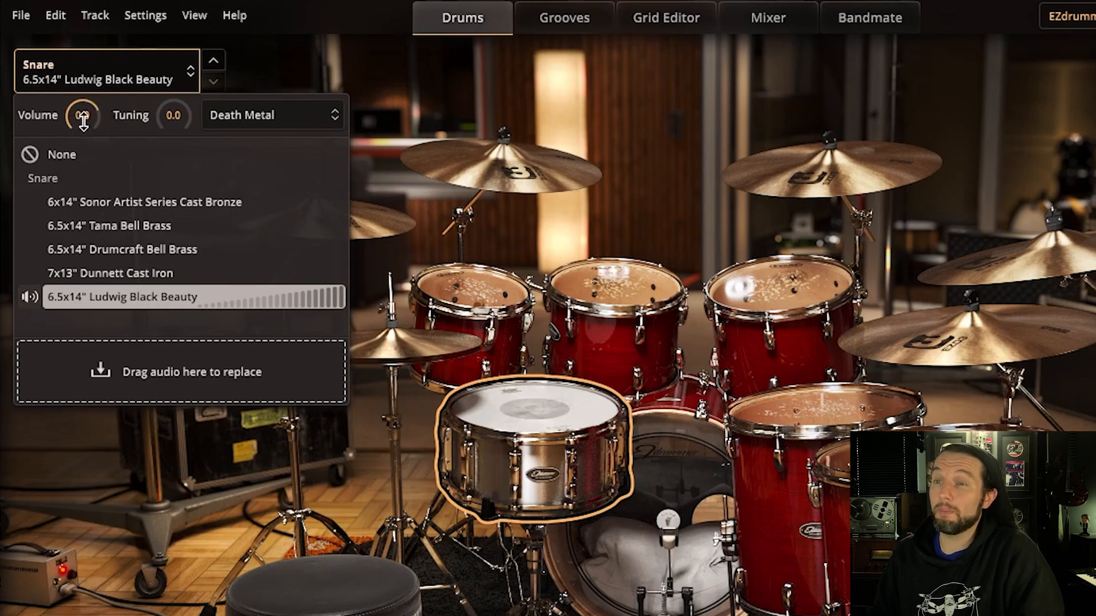
{"action": "left_click", "coordinate": [238, 298]}
{"action": "left_click", "coordinate": [264, 300]}
{"action": "left_click", "coordinate": [304, 303]}
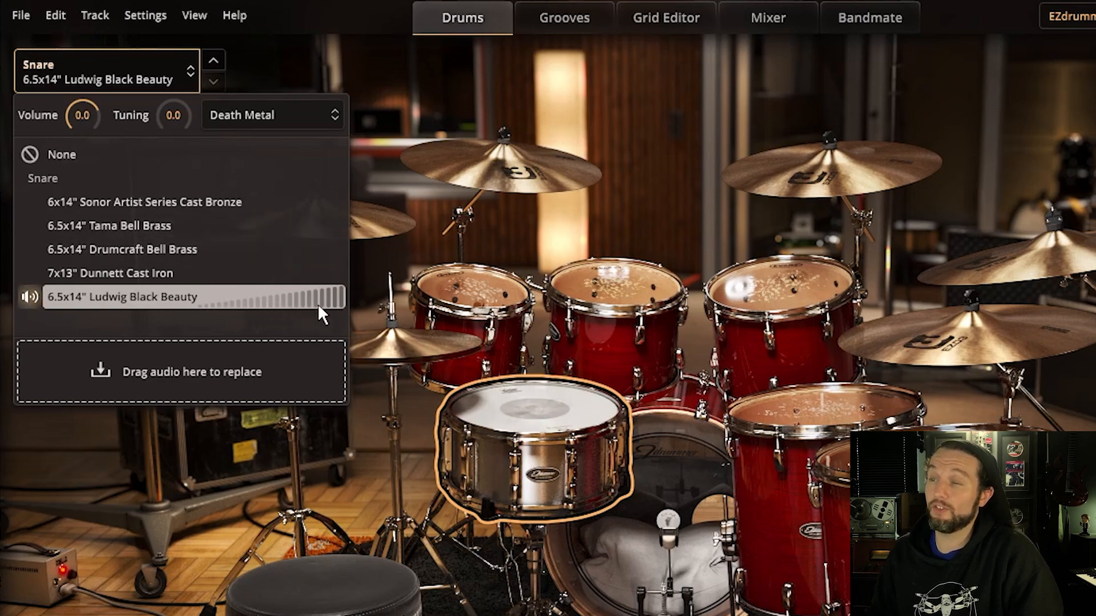
{"action": "left_click", "coordinate": [341, 300]}
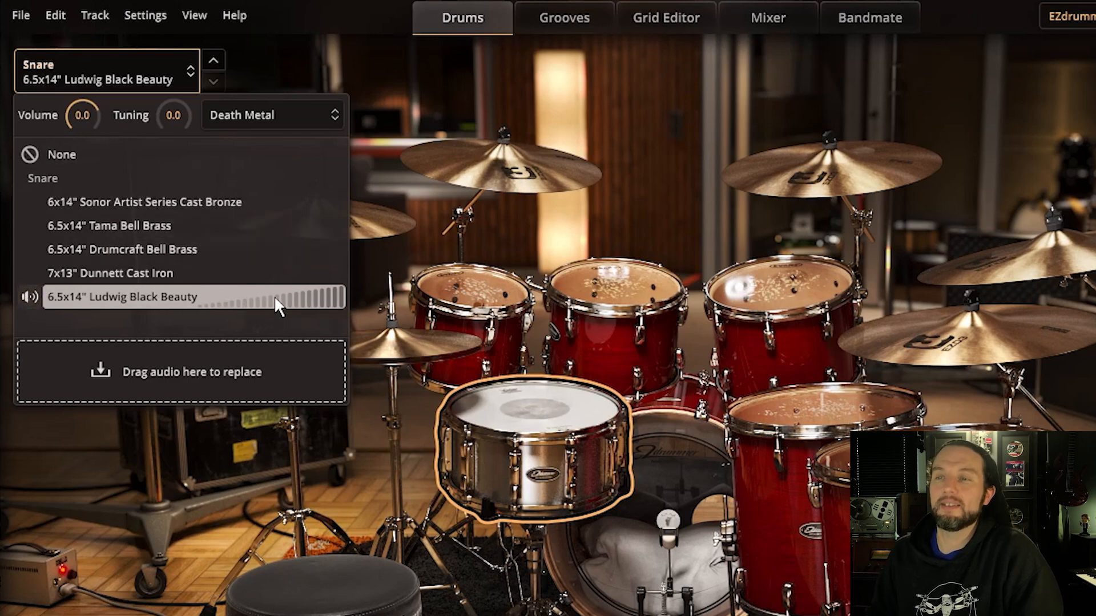
{"action": "left_click", "coordinate": [246, 299]}
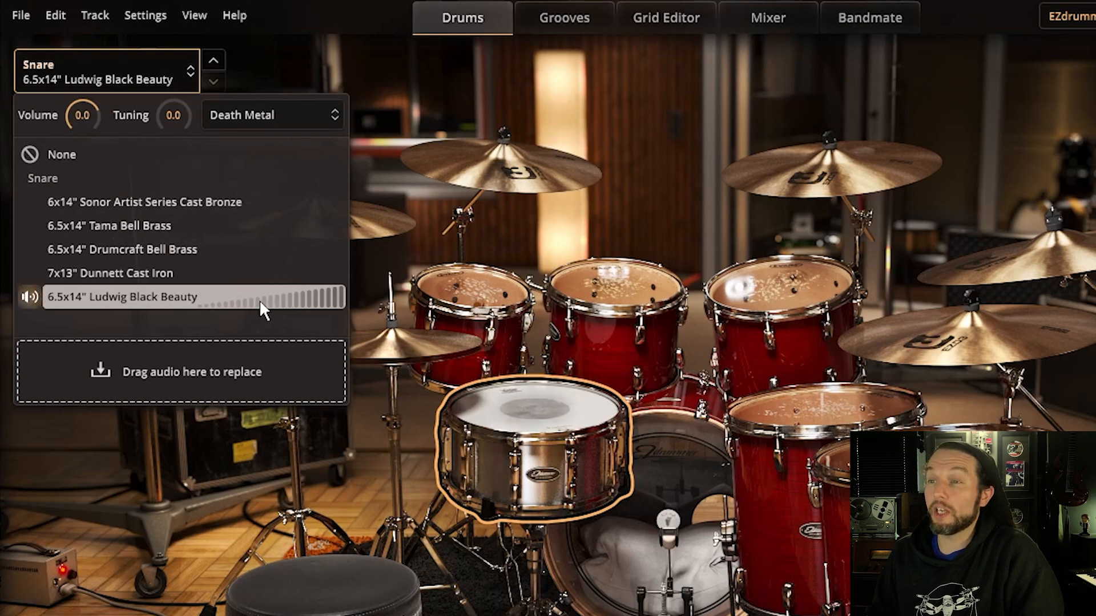
{"action": "left_click", "coordinate": [300, 300]}
{"action": "left_click", "coordinate": [325, 300]}
{"action": "left_click", "coordinate": [339, 298]}
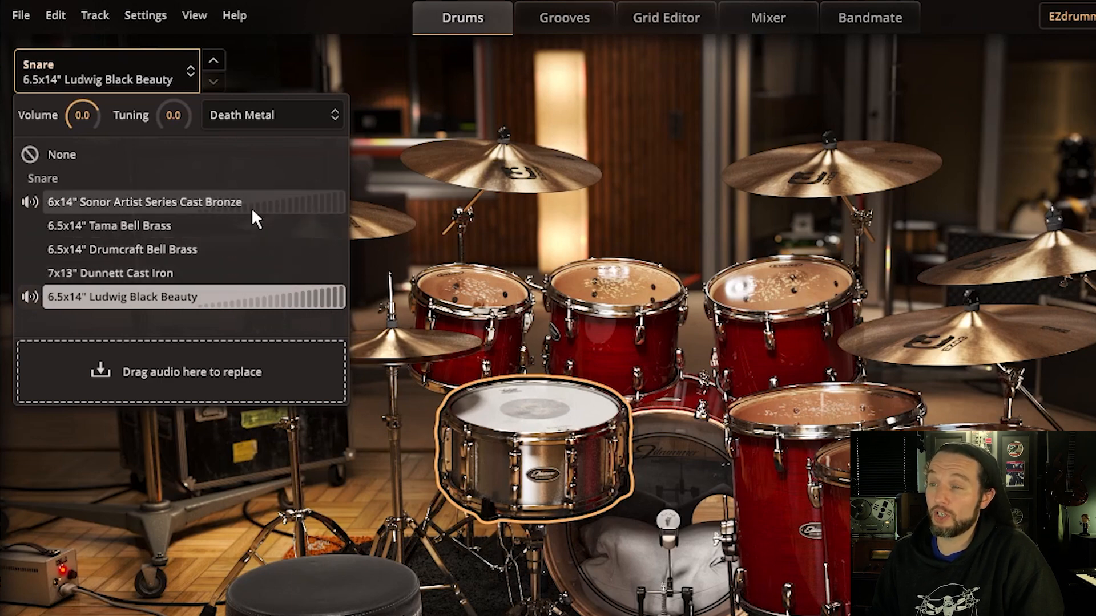
Step: Audition the Death Metal snares down to the Ludwig Black Beauty and back up to the 6x14" Sonor Artist Series Cast Bronze
{"action": "left_click", "coordinate": [243, 221]}
{"action": "left_click", "coordinate": [228, 210]}
{"action": "left_click", "coordinate": [238, 223]}
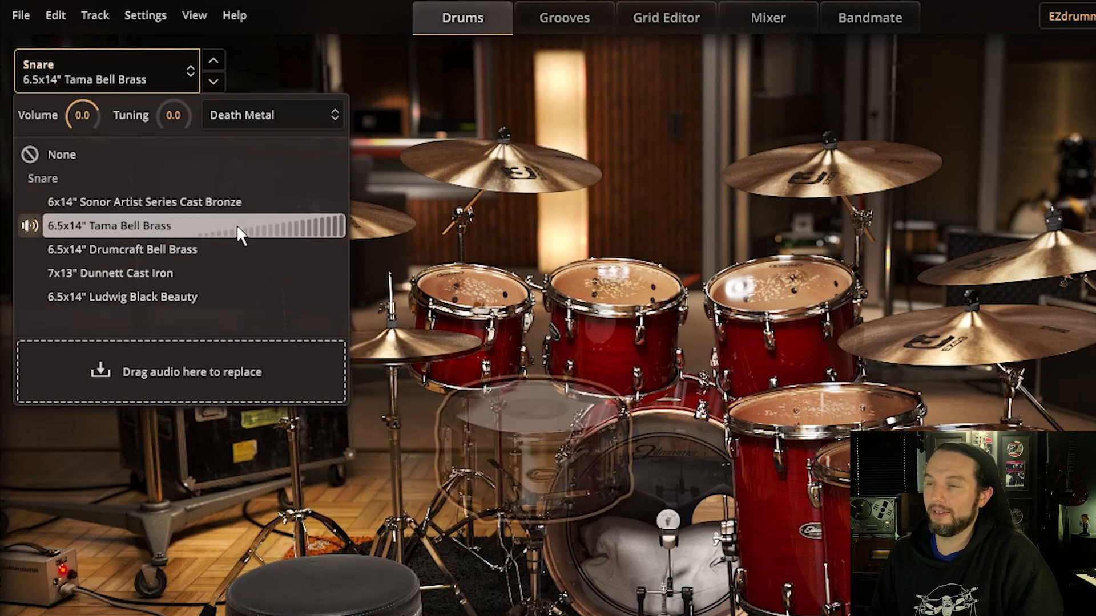
{"action": "left_click", "coordinate": [228, 256]}
{"action": "left_click", "coordinate": [230, 274]}
{"action": "left_click", "coordinate": [224, 296]}
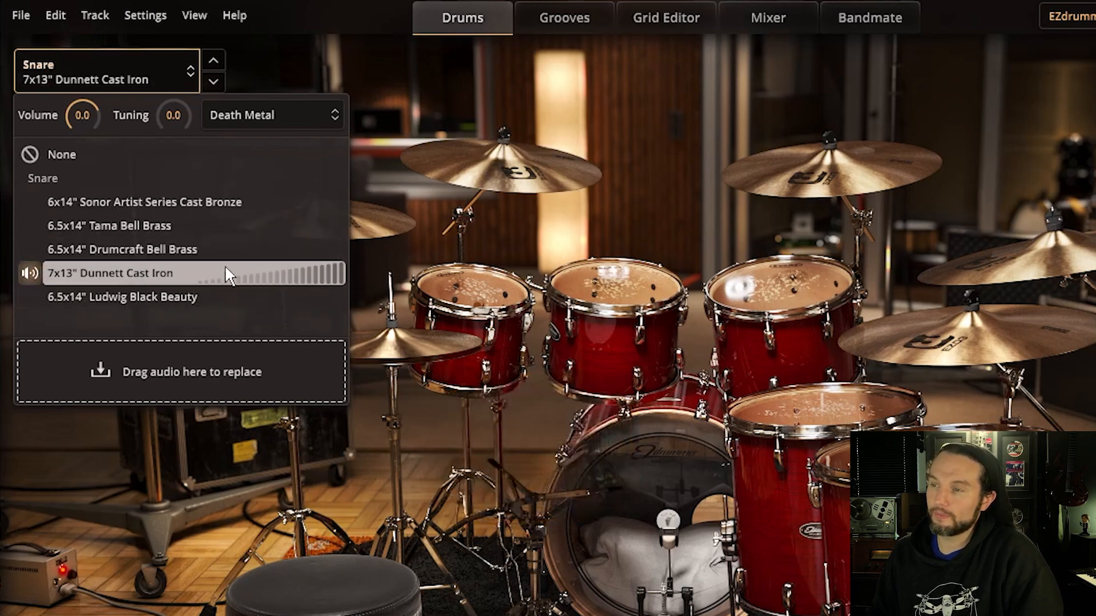
{"action": "left_click", "coordinate": [224, 246]}
{"action": "left_click", "coordinate": [224, 228]}
{"action": "left_click", "coordinate": [223, 201]}
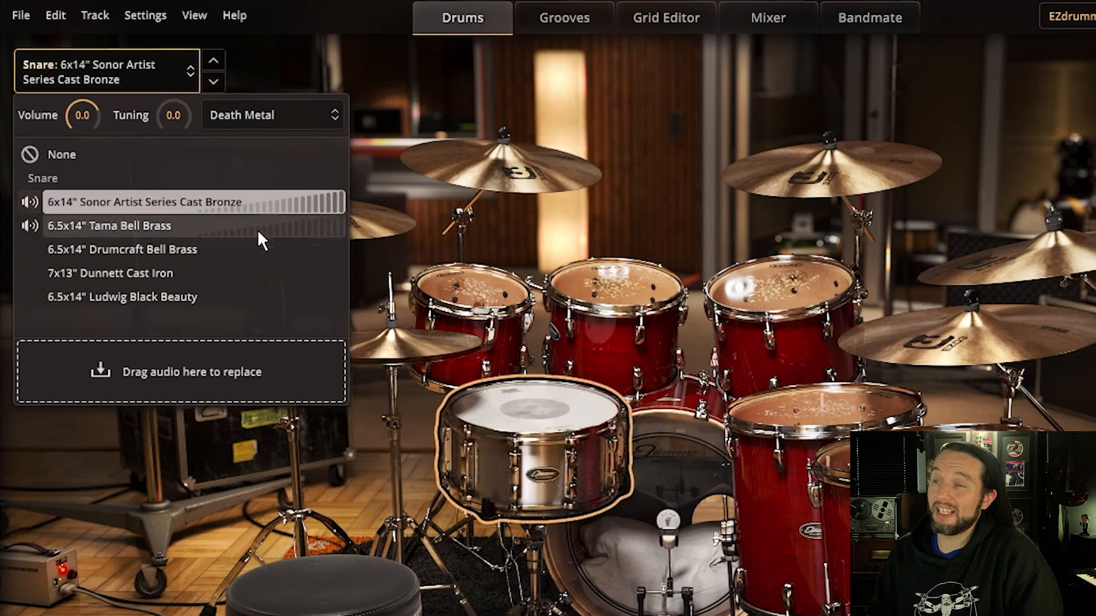
Step: Compare the Tama Bell Brass, Drumcraft Bell Brass and Dunnett Cast Iron snares, ending on the Sonor Cast Bronze
{"action": "left_click", "coordinate": [260, 227]}
{"action": "left_click", "coordinate": [255, 249]}
{"action": "left_click", "coordinate": [251, 270]}
{"action": "left_click", "coordinate": [244, 247]}
{"action": "left_click", "coordinate": [242, 225]}
{"action": "left_click", "coordinate": [246, 203]}
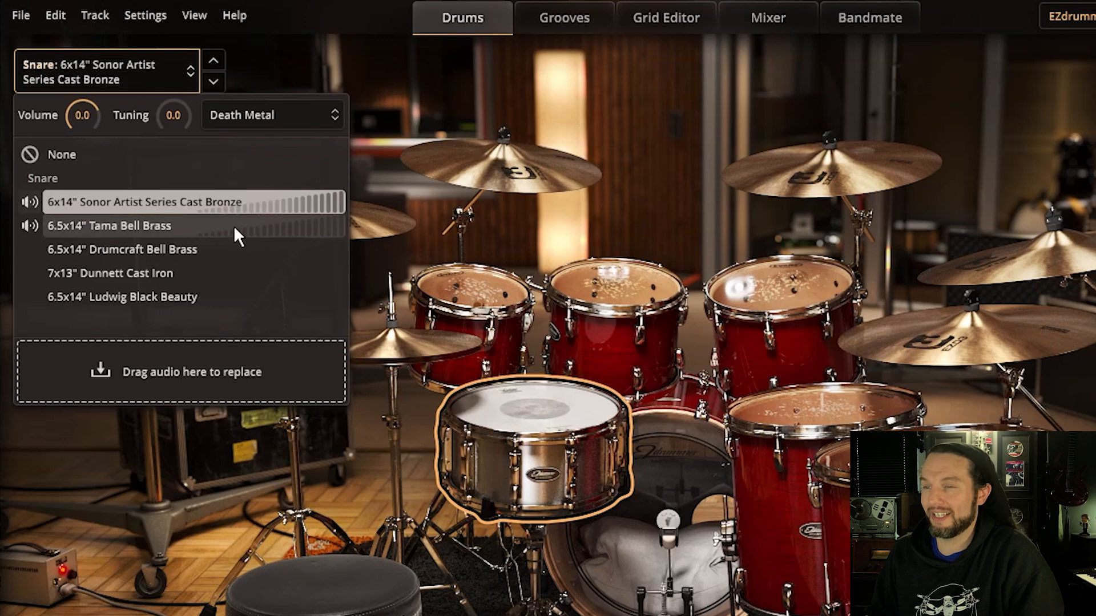
Step: Audition the snares through to the Ludwig Black Beauty at one velocity, then go back to the 6.5x14" Tama Bell Brass
{"action": "left_click", "coordinate": [242, 227]}
{"action": "left_click", "coordinate": [268, 248]}
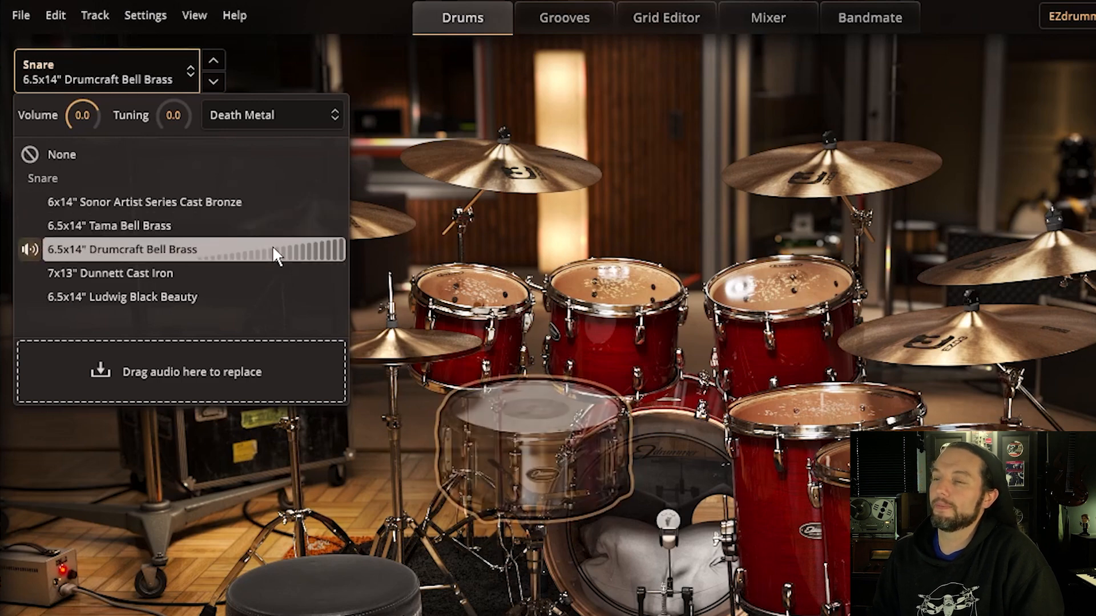
{"action": "left_click", "coordinate": [270, 271]}
{"action": "left_click", "coordinate": [269, 293]}
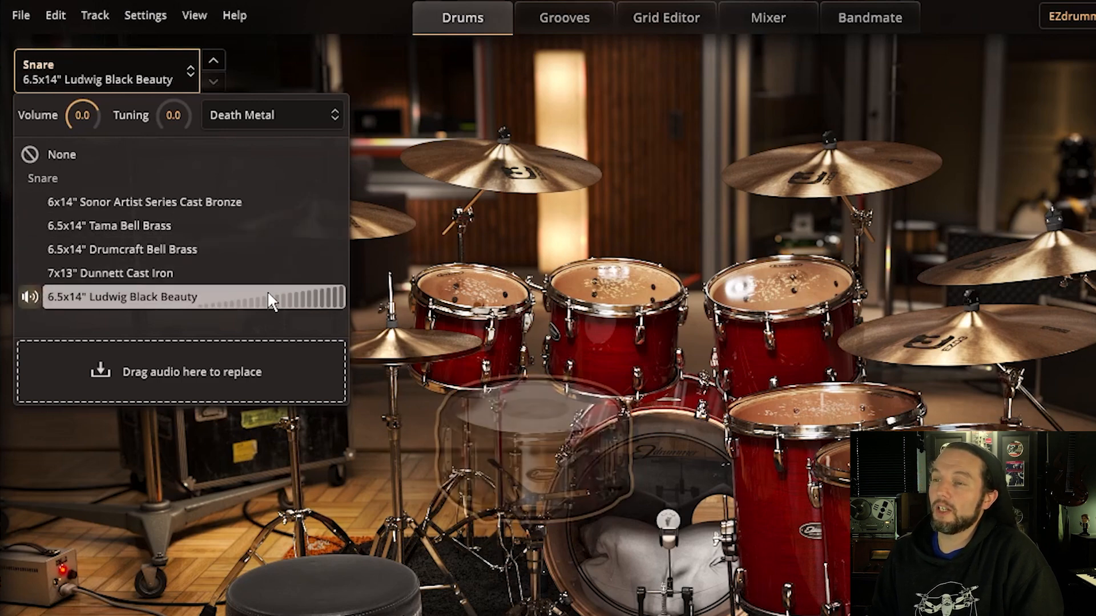
{"action": "left_click", "coordinate": [269, 273]}
{"action": "left_click", "coordinate": [266, 249]}
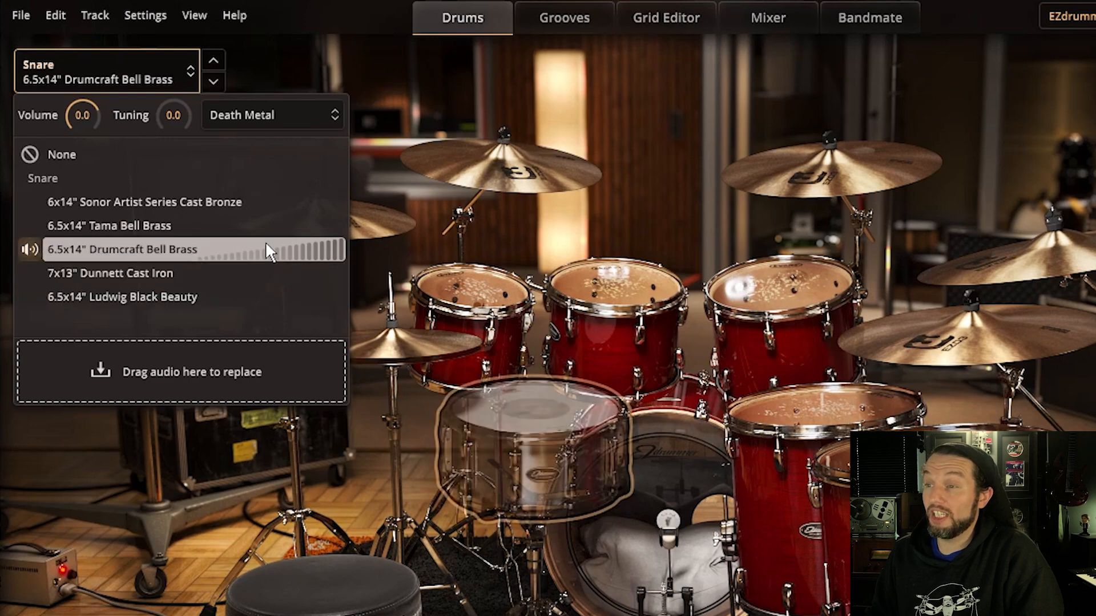
{"action": "left_click", "coordinate": [262, 227]}
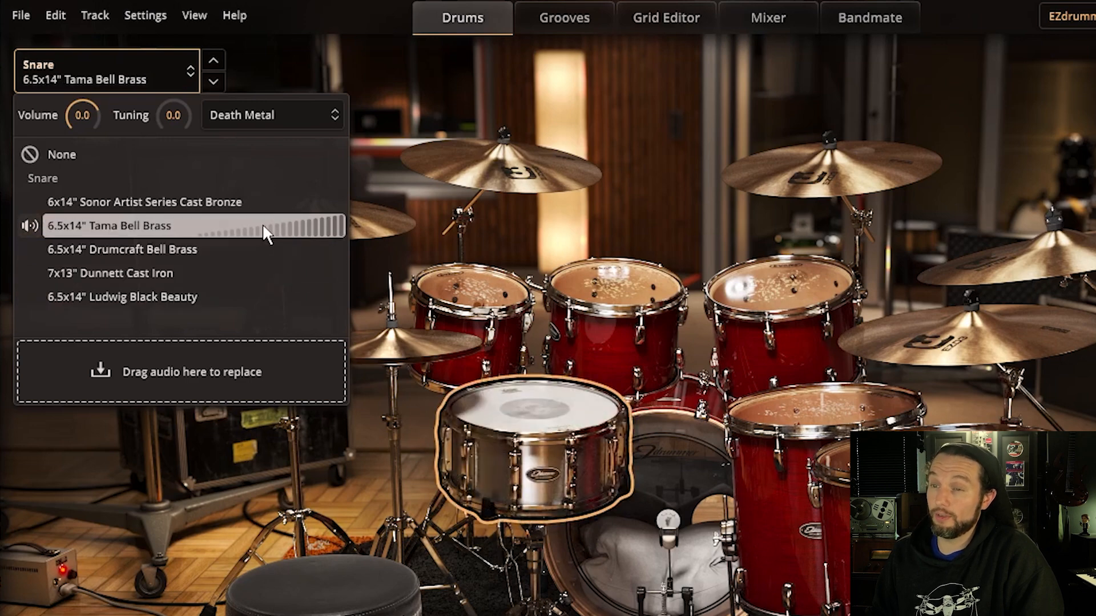
Step: Step repeatedly forward and backward through the Death Metal snares to compare their sounds, ending on the 7x13" Dunnett Cast Iron
{"action": "key", "text": "Down"}
{"action": "key", "text": "Down"}
{"action": "key", "text": "Down"}
{"action": "key", "text": "Up"}
{"action": "key", "text": "Up"}
{"action": "key", "text": "Up"}
{"action": "key", "text": "Up"}
{"action": "key", "text": "Down"}
{"action": "key", "text": "Down"}
{"action": "key", "text": "Down"}
Step: Cycle the snare through the Death Metal choices up to None and load the 6.5x14" Drumcraft Bell Brass
{"action": "left_click", "coordinate": [212, 81]}
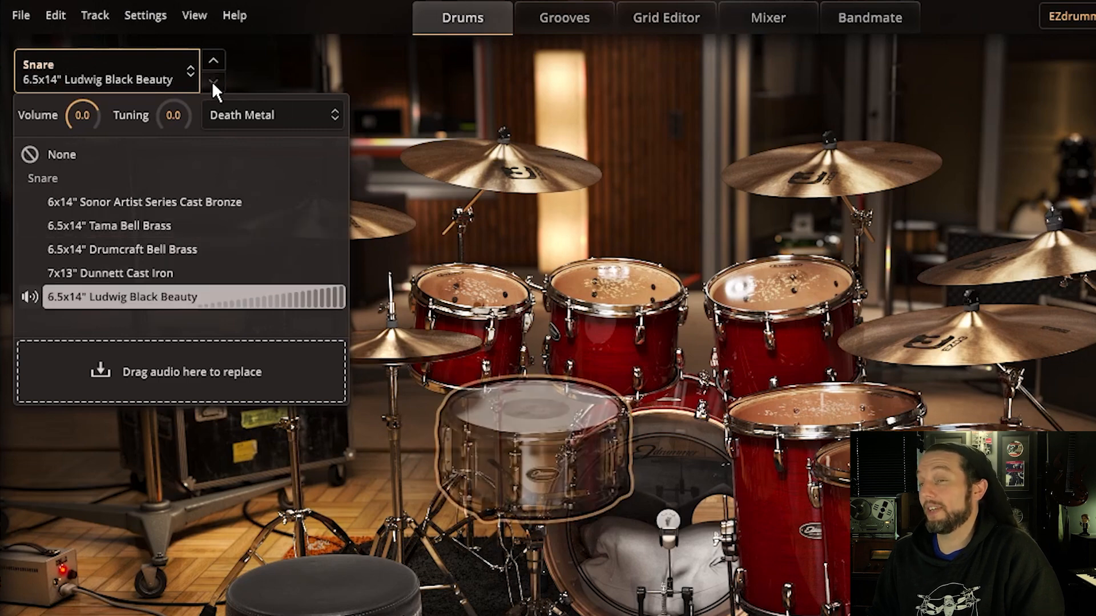
{"action": "left_click", "coordinate": [213, 58]}
{"action": "left_click", "coordinate": [213, 58]}
{"action": "left_click", "coordinate": [213, 59]}
{"action": "left_click", "coordinate": [213, 58]}
{"action": "left_click", "coordinate": [214, 58]}
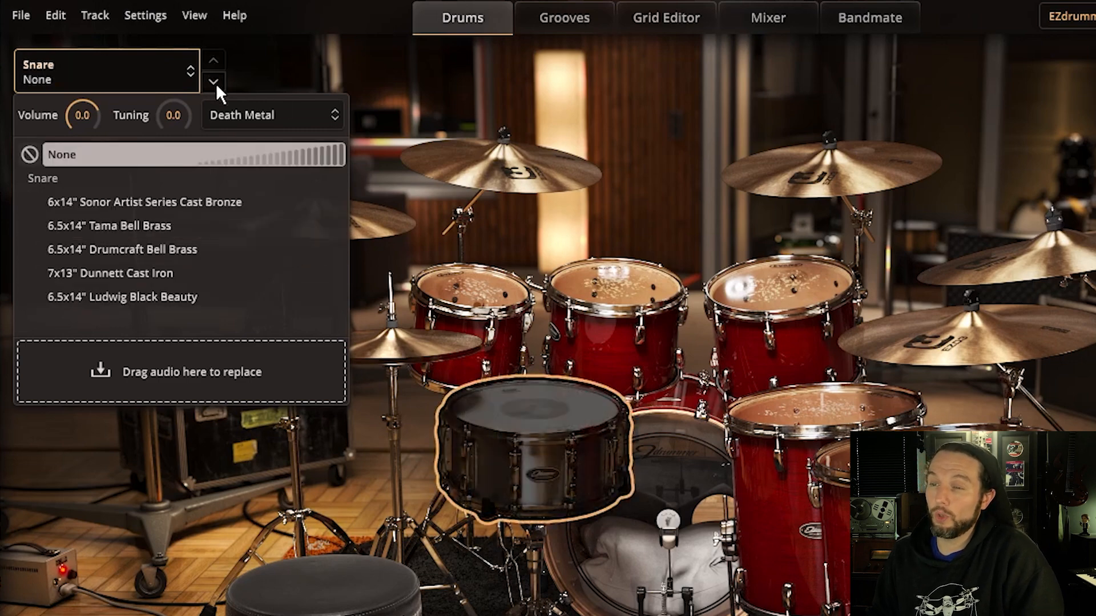
{"action": "left_click", "coordinate": [214, 82]}
{"action": "left_click", "coordinate": [214, 82]}
{"action": "left_click", "coordinate": [214, 82]}
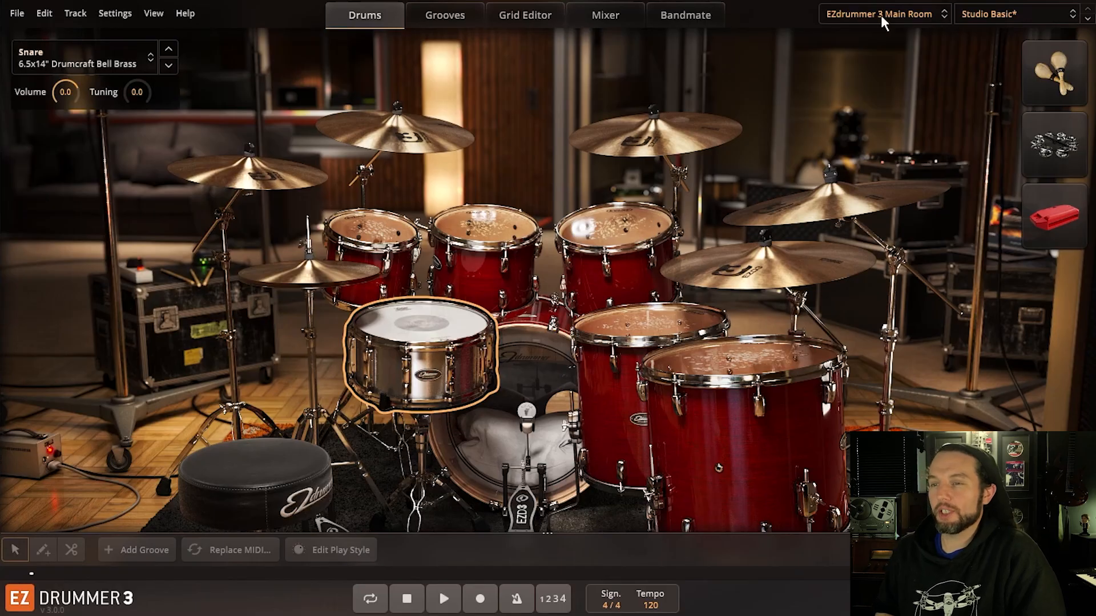
Step: Load the EZdrummer 3 Bright Room library with the Millennium Metal preset
{"action": "left_click", "coordinate": [881, 15]}
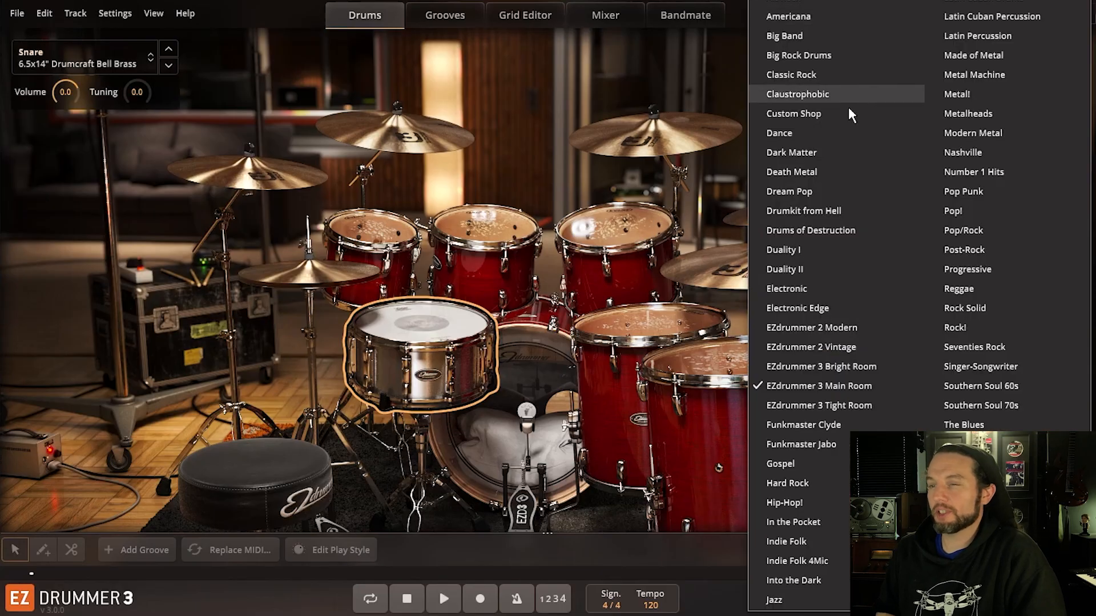
{"action": "left_click", "coordinate": [872, 367]}
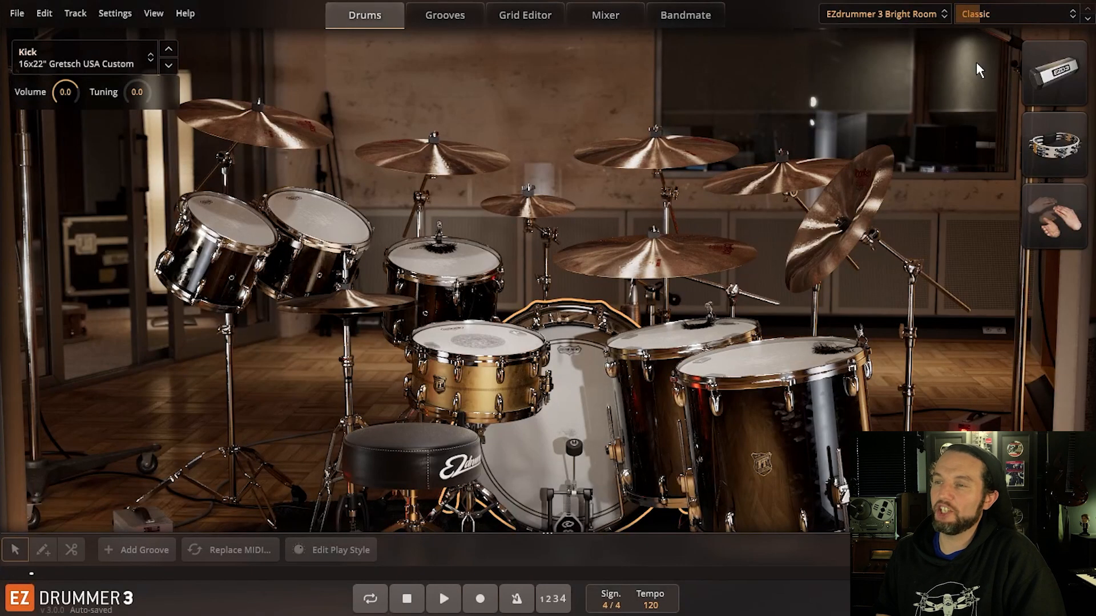
{"action": "left_click", "coordinate": [982, 14]}
{"action": "mouse_move", "coordinate": [936, 86]}
{"action": "left_click", "coordinate": [804, 130]}
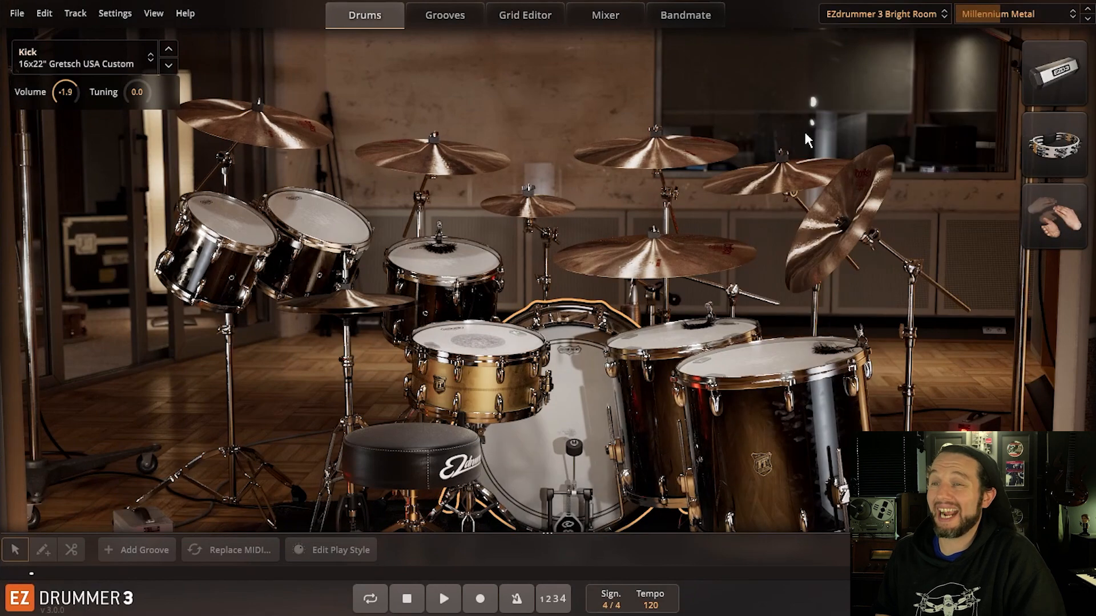
Step: View the Bright Room snare choices and audition the 6.5x14" Ludwig Black Beauty - Die Cast Hoops
{"action": "left_click", "coordinate": [508, 329]}
{"action": "left_click", "coordinate": [89, 55]}
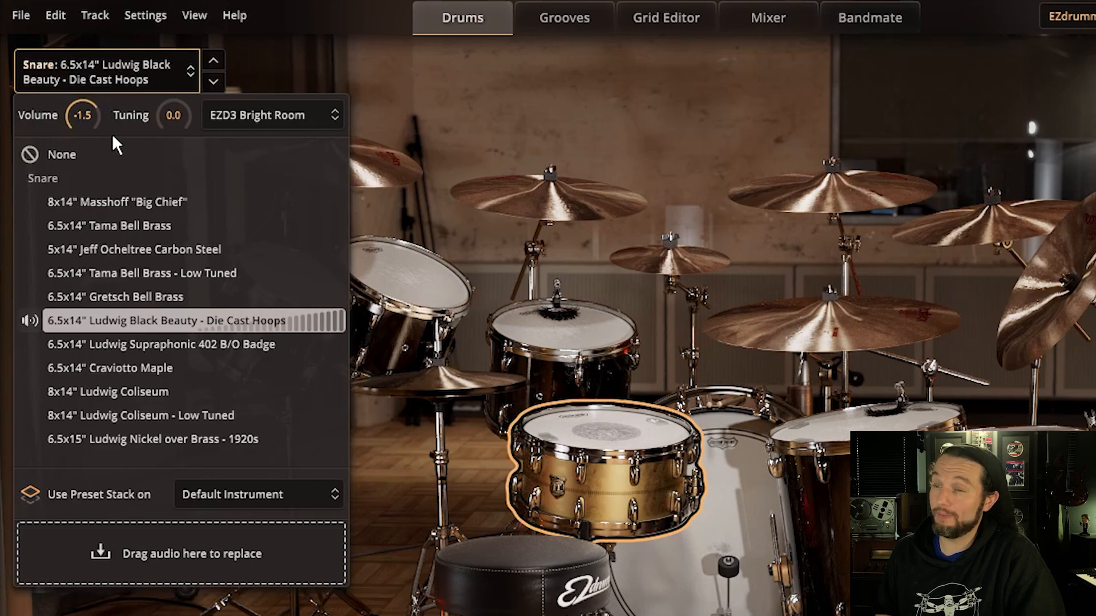
{"action": "left_click", "coordinate": [139, 317]}
{"action": "left_click", "coordinate": [139, 318]}
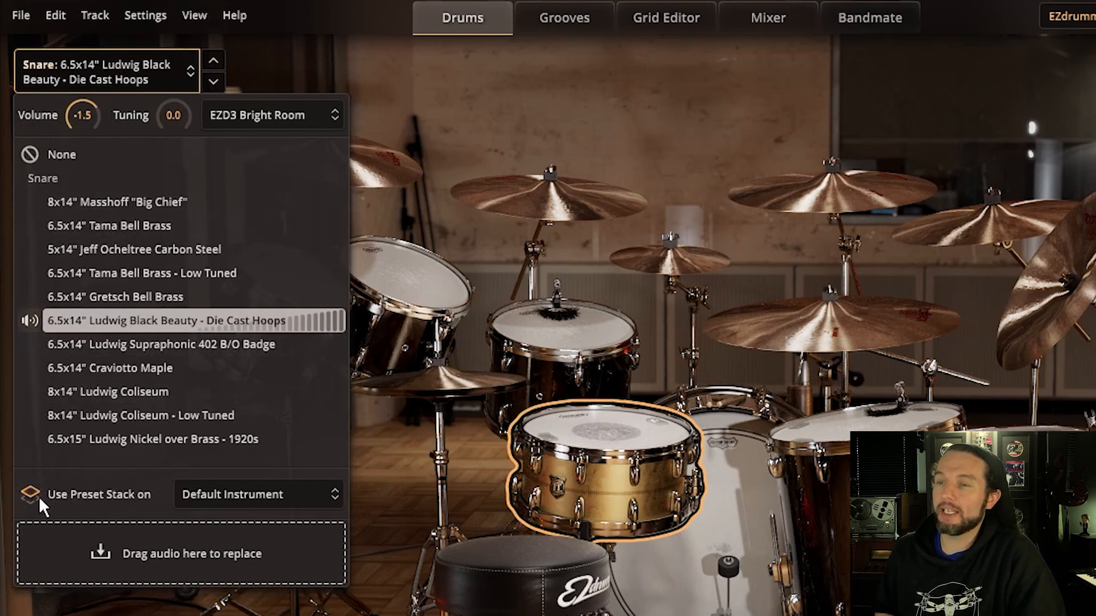
{"action": "left_click", "coordinate": [112, 321]}
{"action": "left_click", "coordinate": [112, 321]}
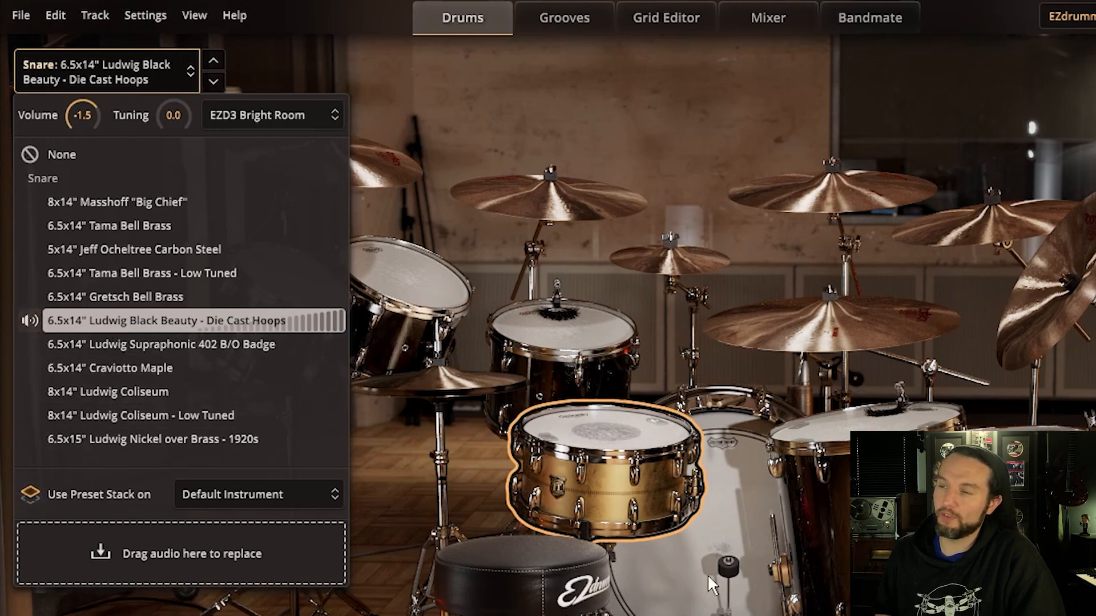
Step: Swap the kick for the Bright Room's 16x22" Gretsch USA Custom
{"action": "left_click", "coordinate": [676, 571]}
{"action": "left_click", "coordinate": [85, 225]}
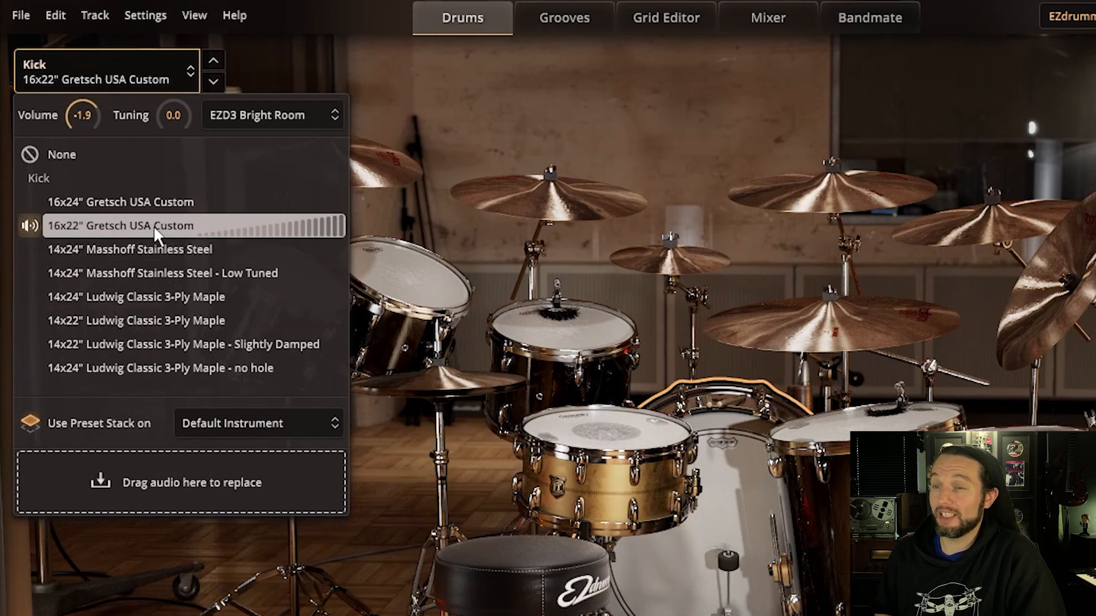
Step: Adjust the rack tom volumes, setting Racktom 3 to 6.5, and check the kit's channels in the Mixer
{"action": "left_click", "coordinate": [544, 146]}
{"action": "left_click_drag", "start_coordinate": [75, 115], "coordinate": [85, 159]}
{"action": "left_click", "coordinate": [304, 277]}
{"action": "left_click", "coordinate": [579, 334]}
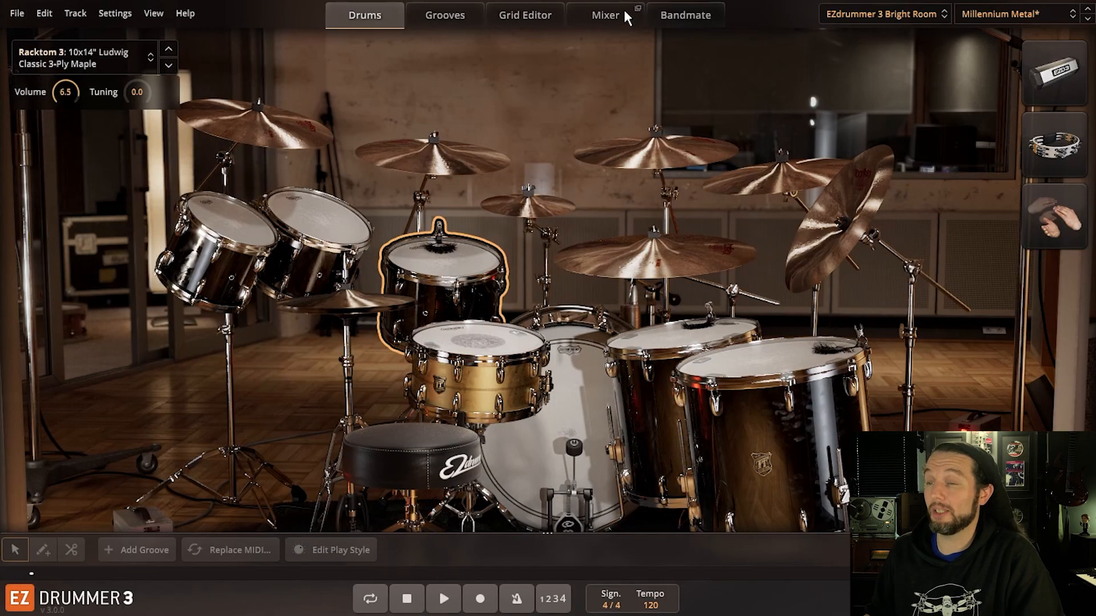
{"action": "left_click", "coordinate": [791, 13]}
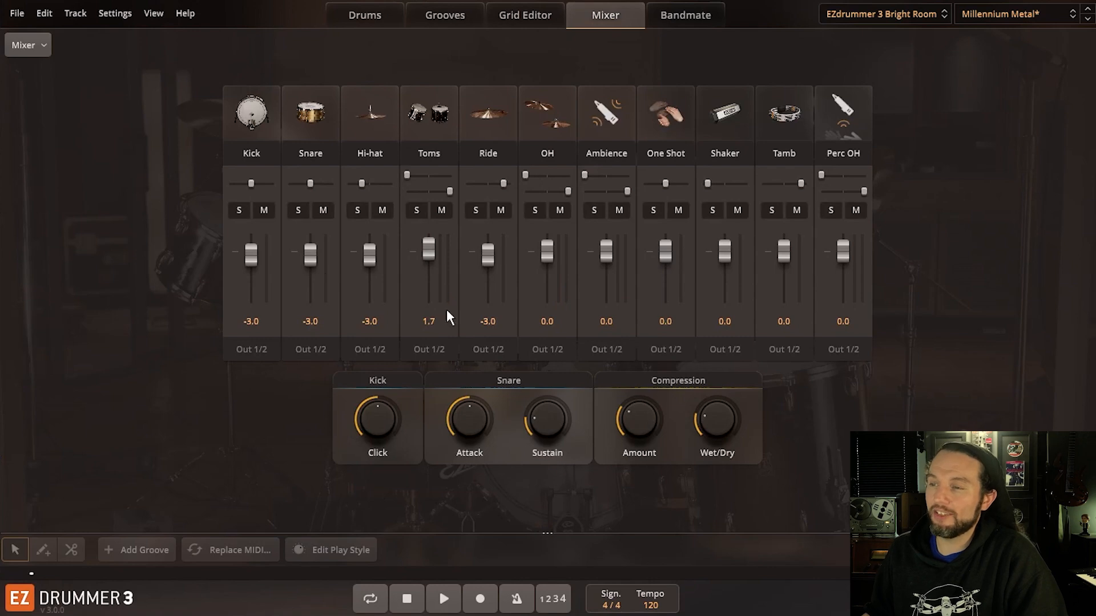
{"action": "left_click", "coordinate": [383, 28]}
Step: Change the tuning of individual instruments, setting Racktom 1 to -3.6 and the snare to +4.2, and raise Crash 2's tuning
{"action": "left_click", "coordinate": [216, 183]}
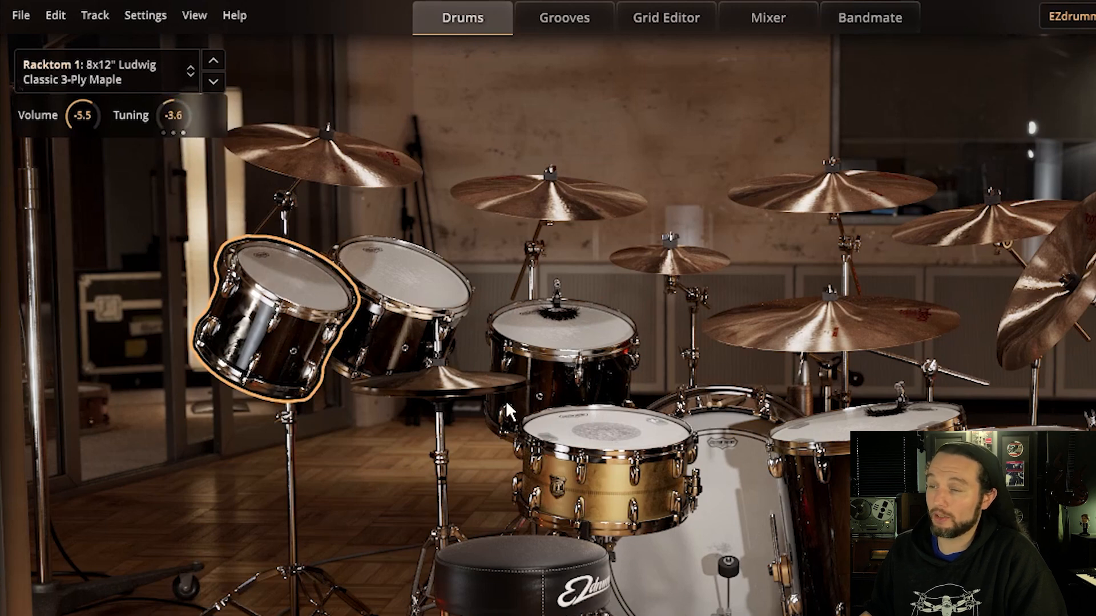
{"action": "left_click", "coordinate": [588, 419]}
{"action": "left_click_drag", "start_coordinate": [185, 126], "coordinate": [169, 80]}
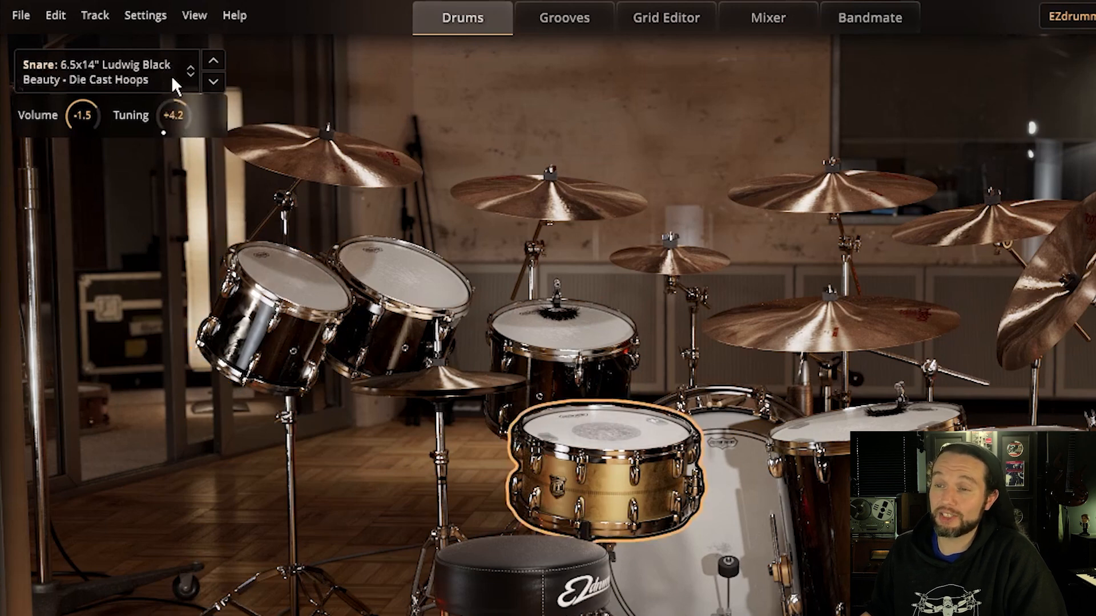
{"action": "left_click", "coordinate": [526, 200]}
{"action": "left_click_drag", "start_coordinate": [212, 132], "coordinate": [212, 89]}
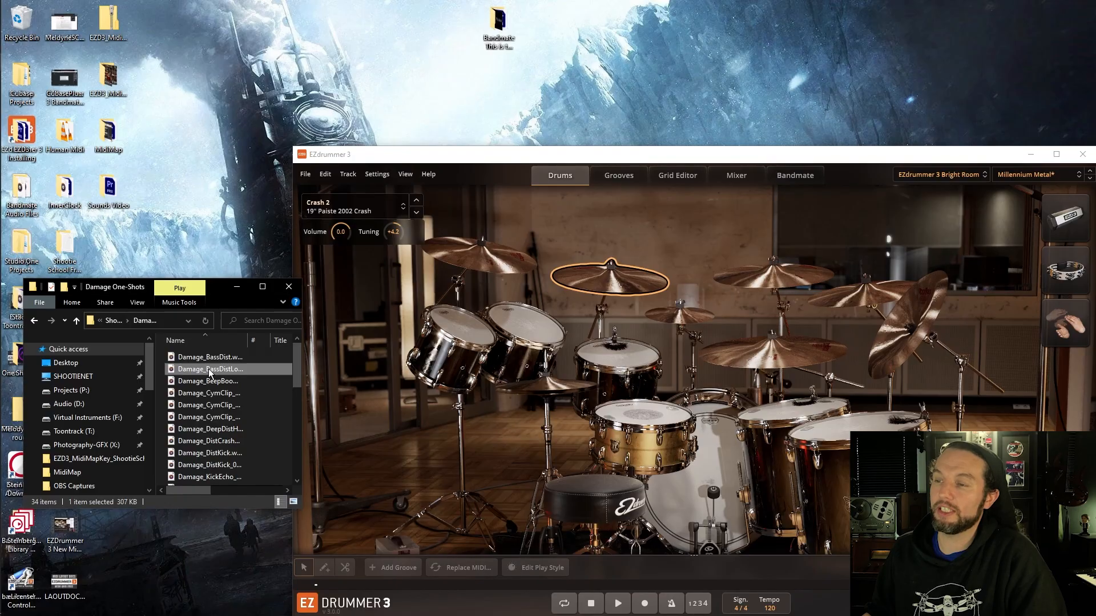
Step: Replace the kick with the user audio file Damage_BassDistLong.wav, and restore the default 16x24" Gretsch USA Custom
{"action": "left_click", "coordinate": [371, 208]}
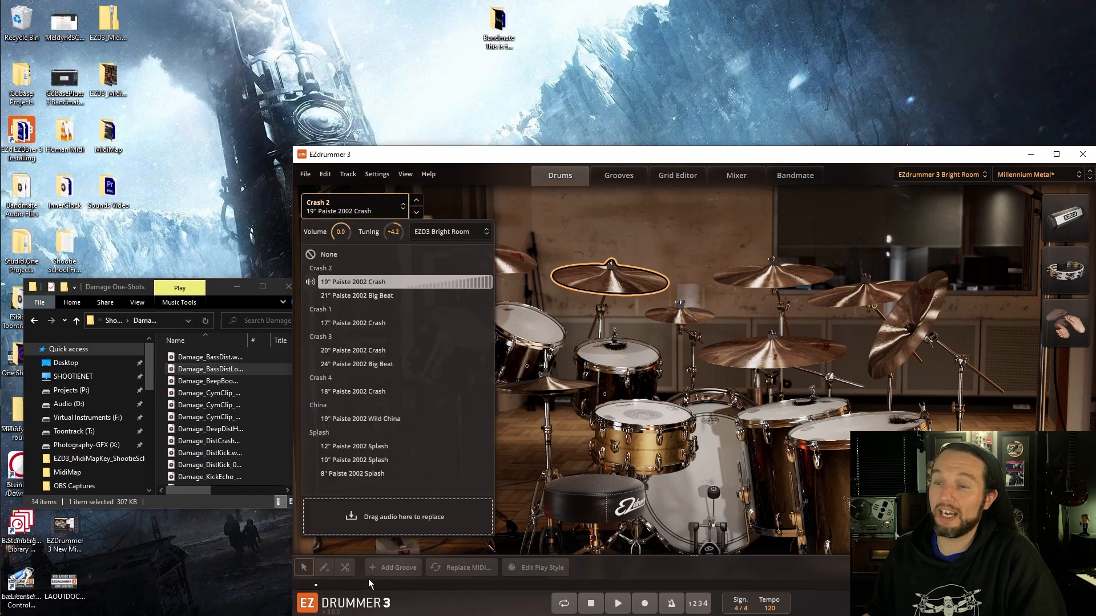
{"action": "left_click_drag", "start_coordinate": [208, 369], "coordinate": [707, 466]}
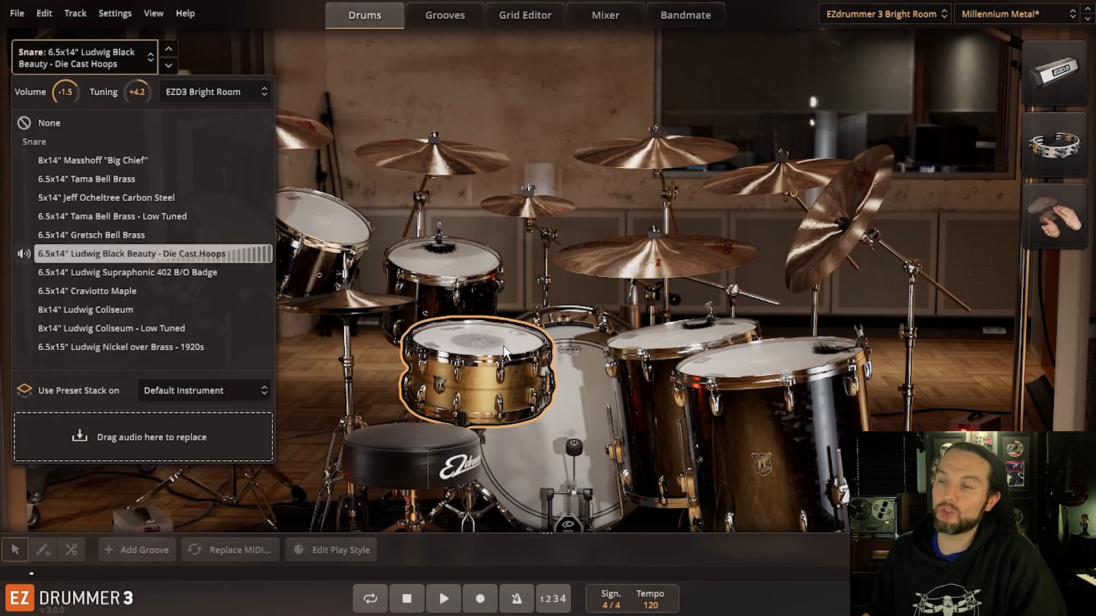
{"action": "right_click", "coordinate": [575, 401]}
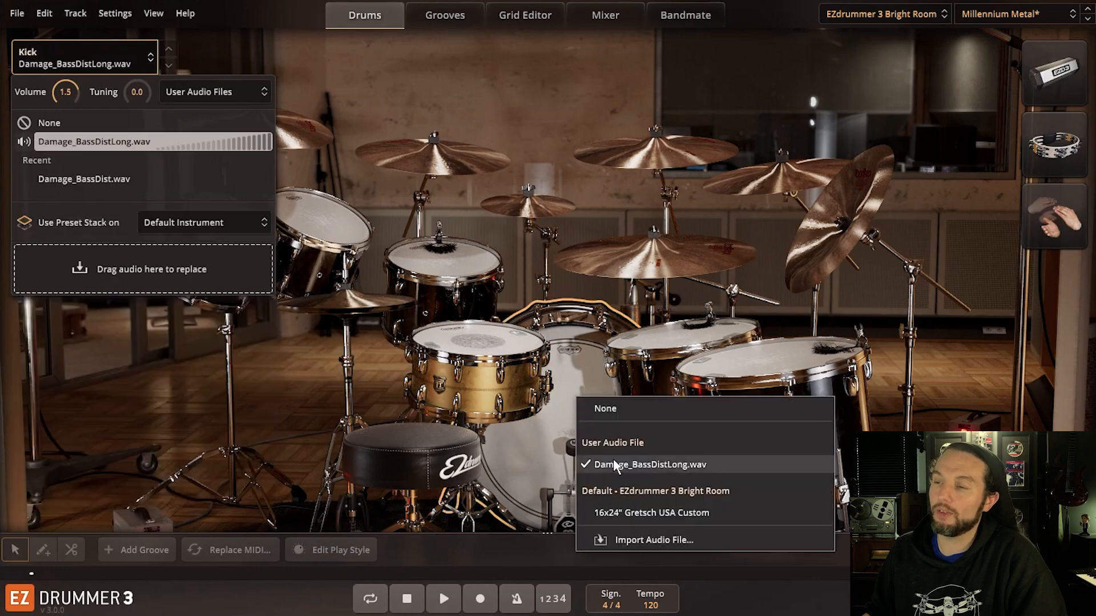
{"action": "left_click", "coordinate": [636, 512]}
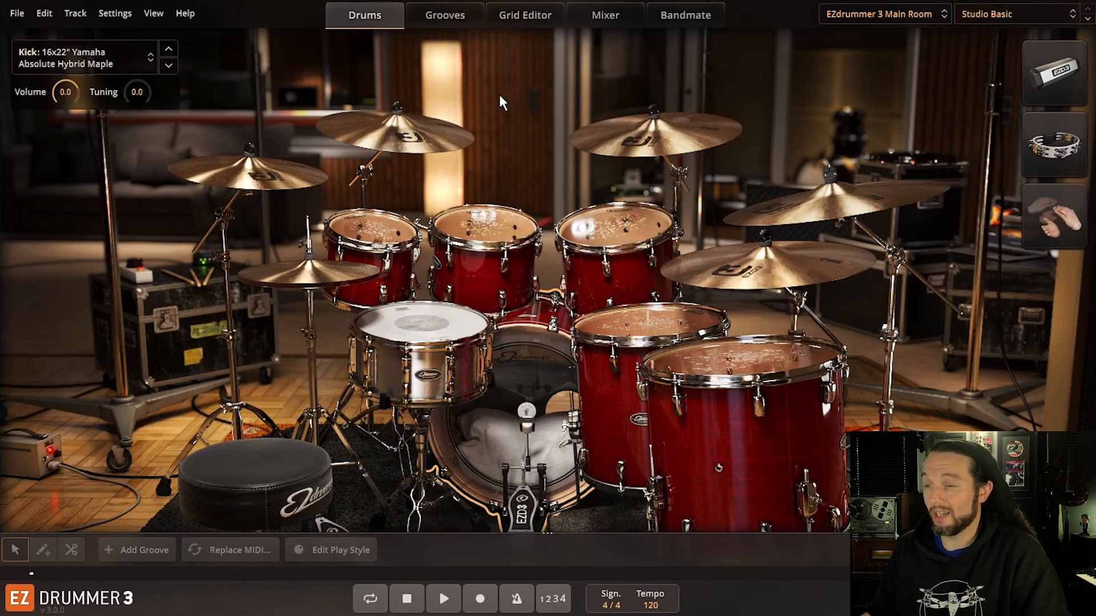
Step: View the Grooves browser with its MIDI libraries and return to the drum kit view
{"action": "left_click", "coordinate": [439, 17]}
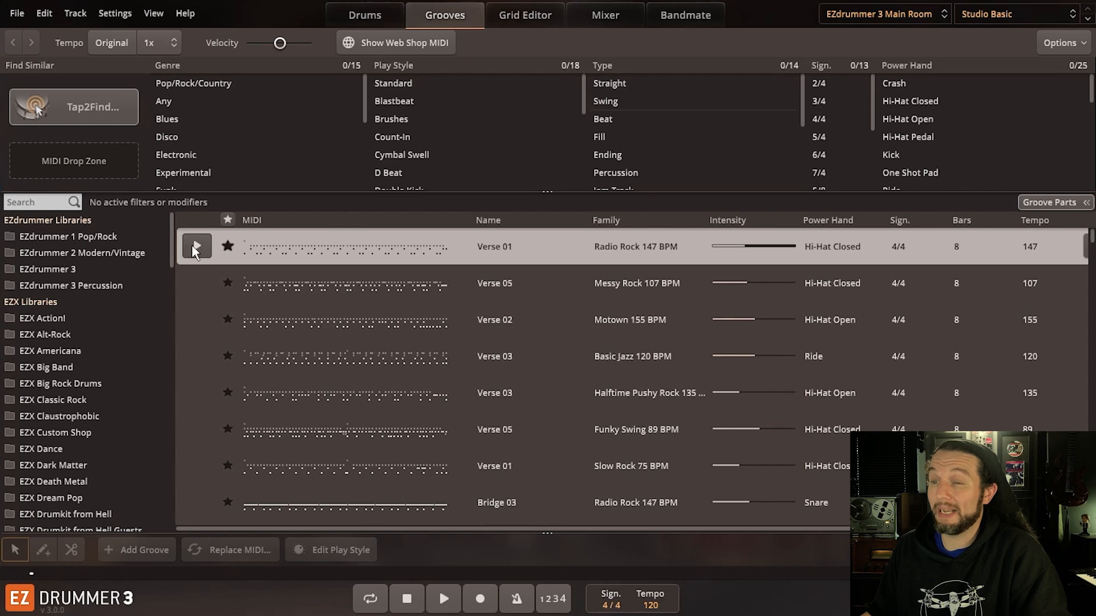
{"action": "left_click", "coordinate": [372, 16]}
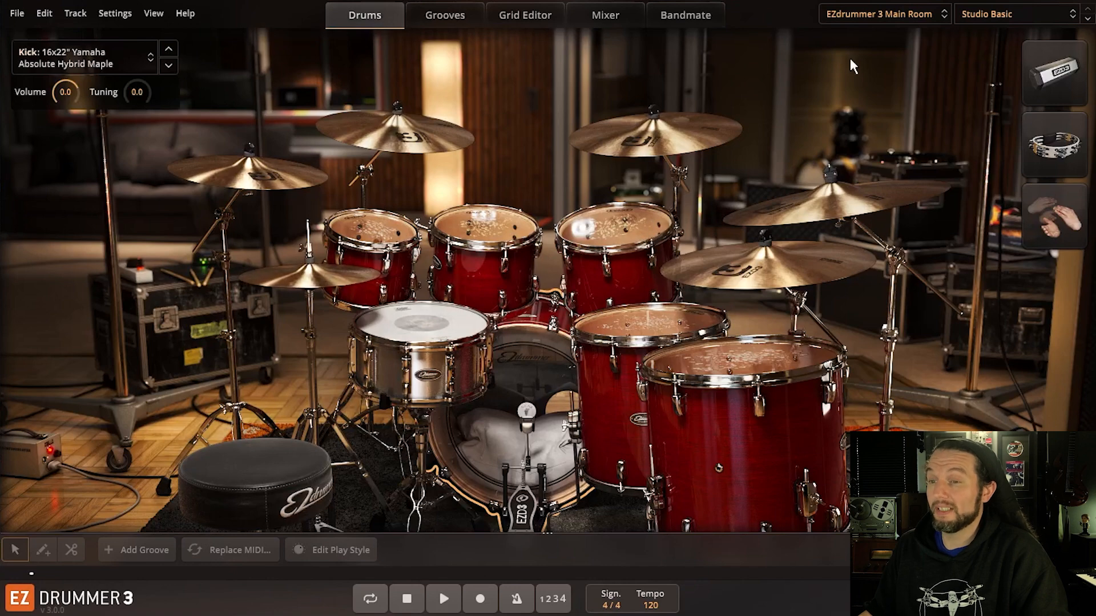
Step: Load the EZdrummer 3 Bright Room library with the Artist Reverb preset from the Modern Rock Reverb group
{"action": "left_click", "coordinate": [887, 15]}
{"action": "left_click", "coordinate": [856, 366]}
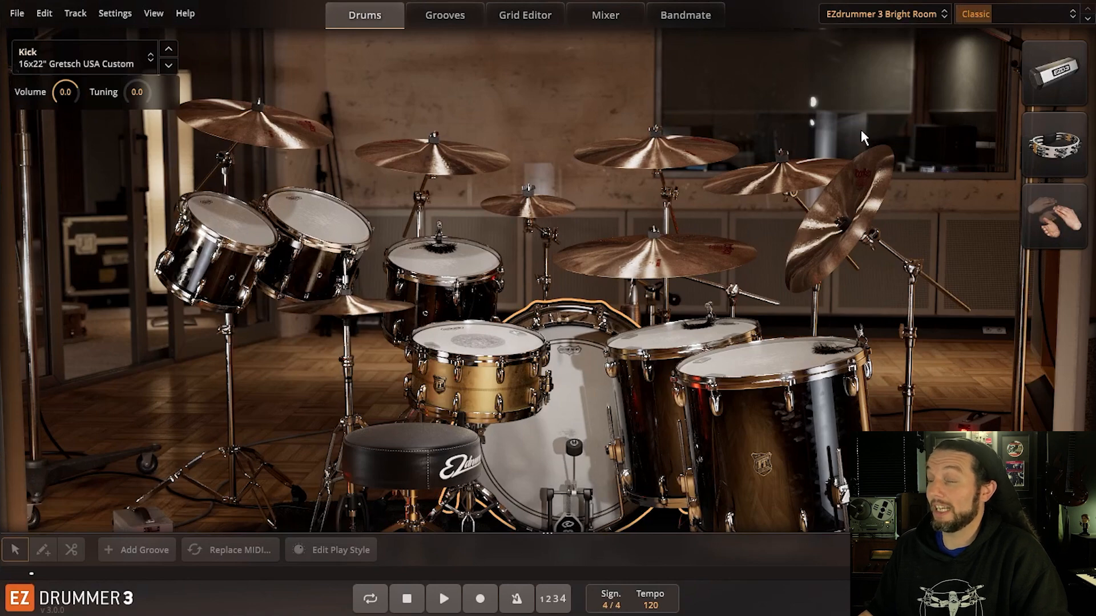
{"action": "left_click", "coordinate": [984, 14]}
{"action": "mouse_move", "coordinate": [965, 67]}
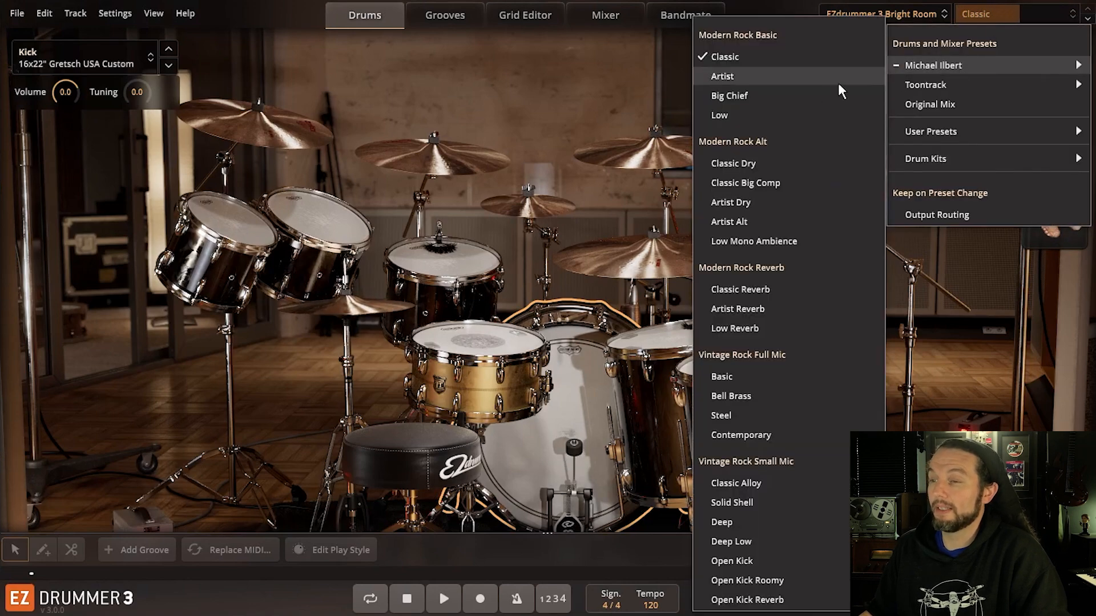
{"action": "left_click", "coordinate": [773, 310]}
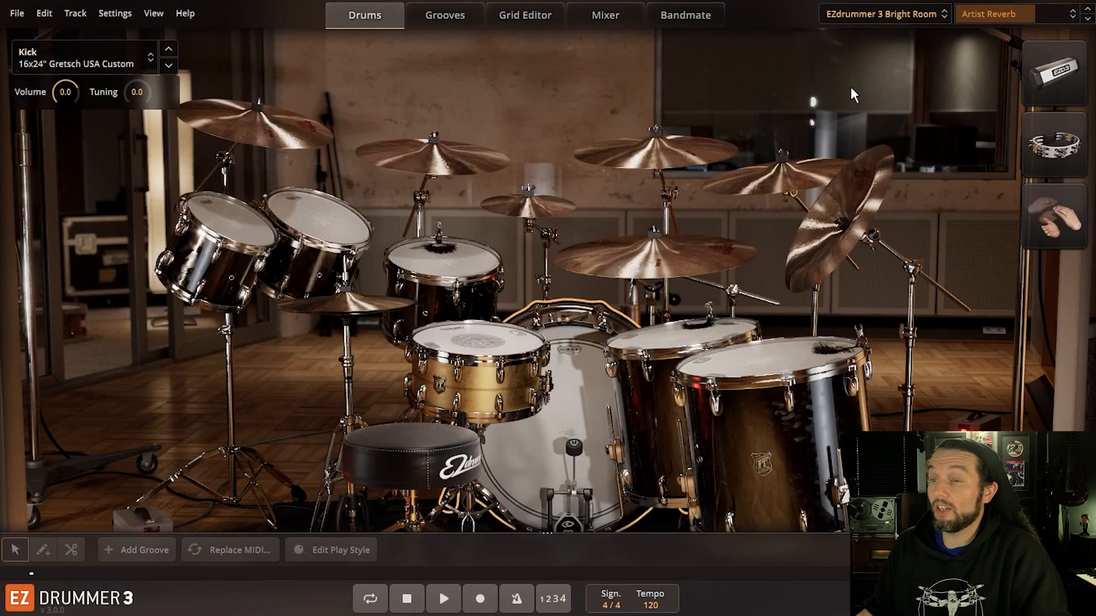
Step: Load a different drum kit with the 14x24" Ludwig Classic 3-Ply Maple kick within the Artist Reverb preset
{"action": "left_click", "coordinate": [984, 15]}
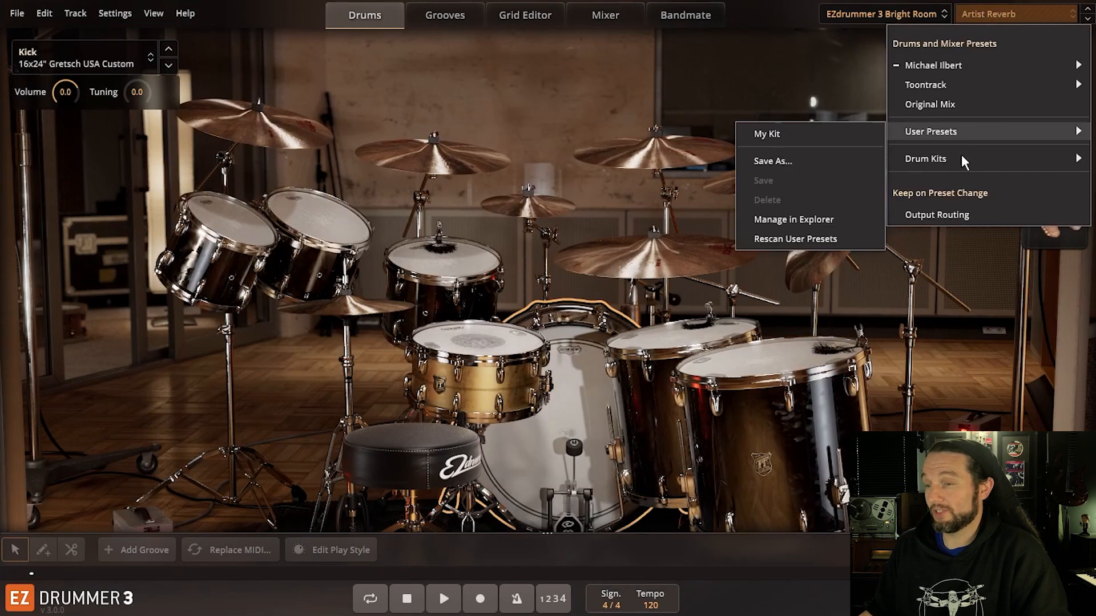
{"action": "mouse_move", "coordinate": [956, 160]}
{"action": "left_click", "coordinate": [816, 201]}
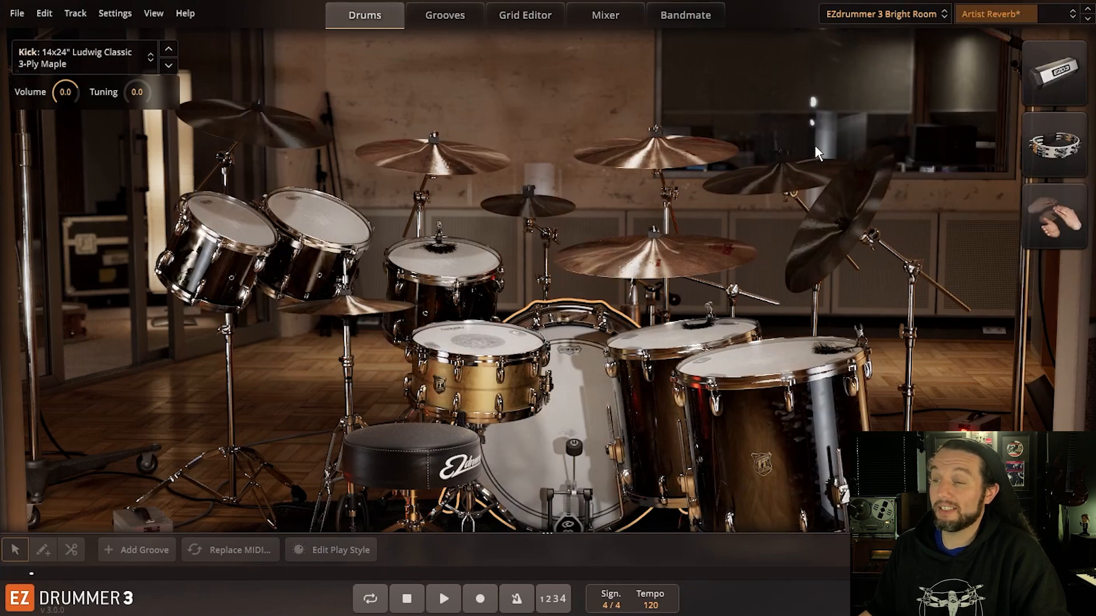
Step: Swap the snare through the 8x14" Ludwig Coliseum and 6.5x14" Tama Bell Brass - Low Tuned, settling on the 6.5x14" Tama Bell Brass
{"action": "left_click", "coordinate": [472, 353]}
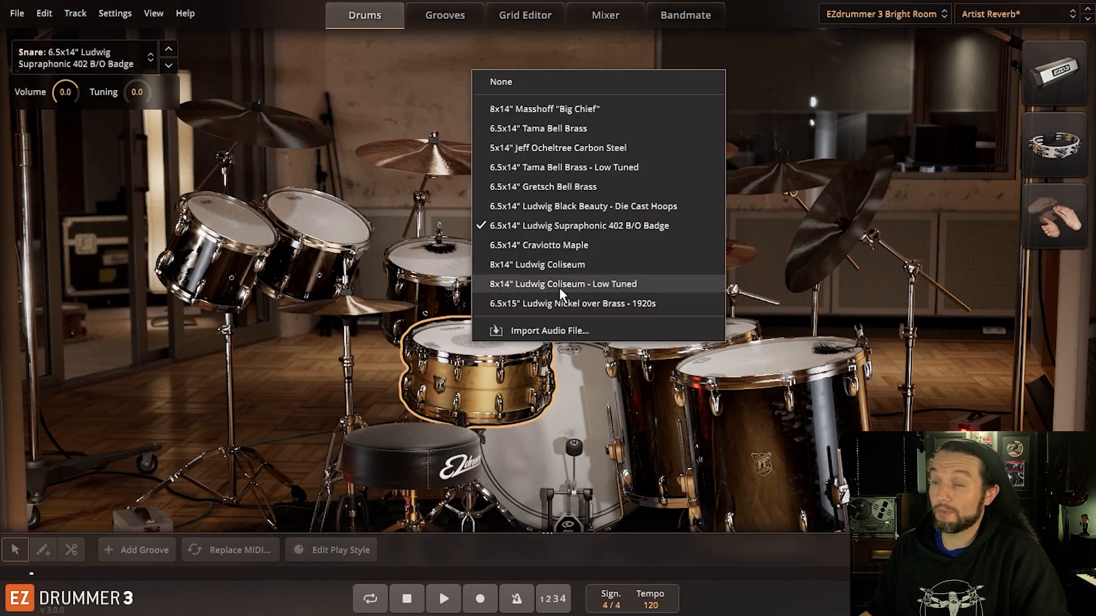
{"action": "left_click", "coordinate": [559, 265]}
{"action": "left_click", "coordinate": [479, 341]}
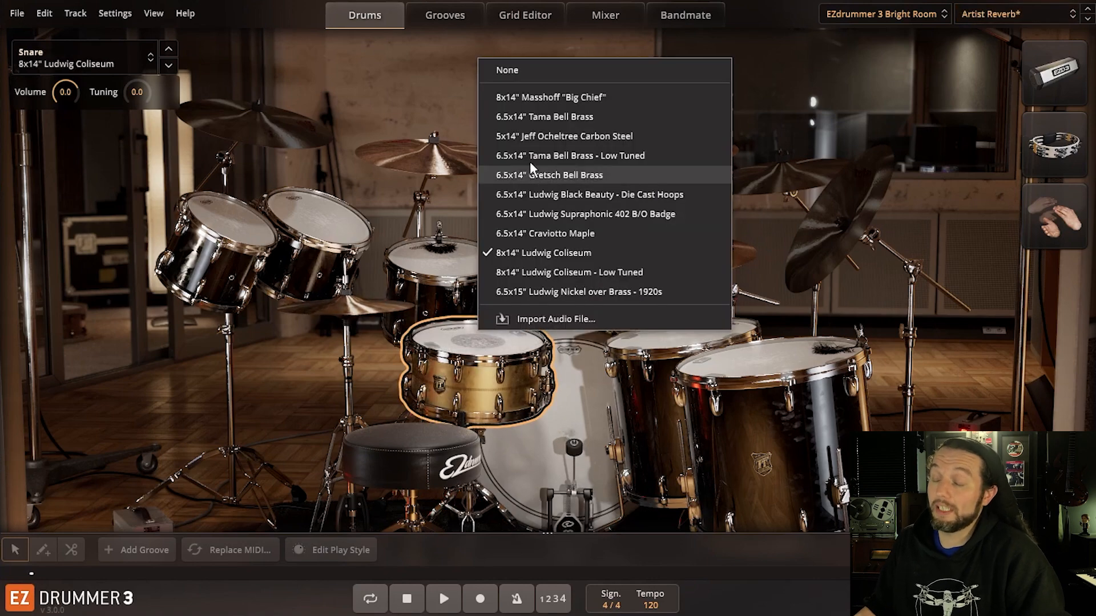
{"action": "left_click", "coordinate": [566, 153]}
{"action": "left_click", "coordinate": [479, 341]}
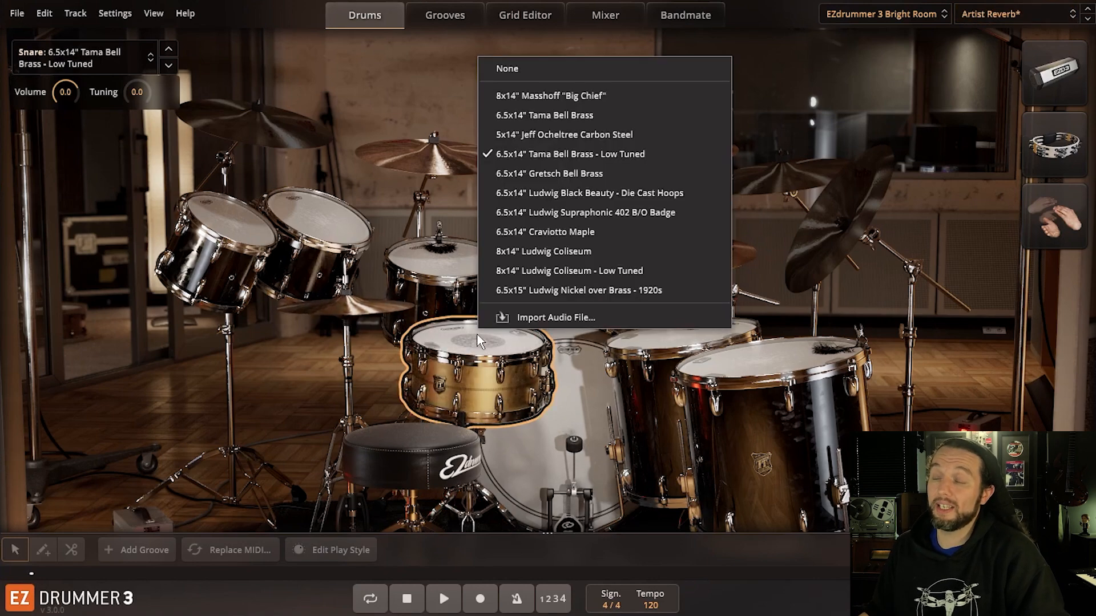
{"action": "left_click", "coordinate": [541, 115]}
Step: Swap the hi-hat for the 15" Paiste 2002 Sound Edge
{"action": "left_click", "coordinate": [370, 313]}
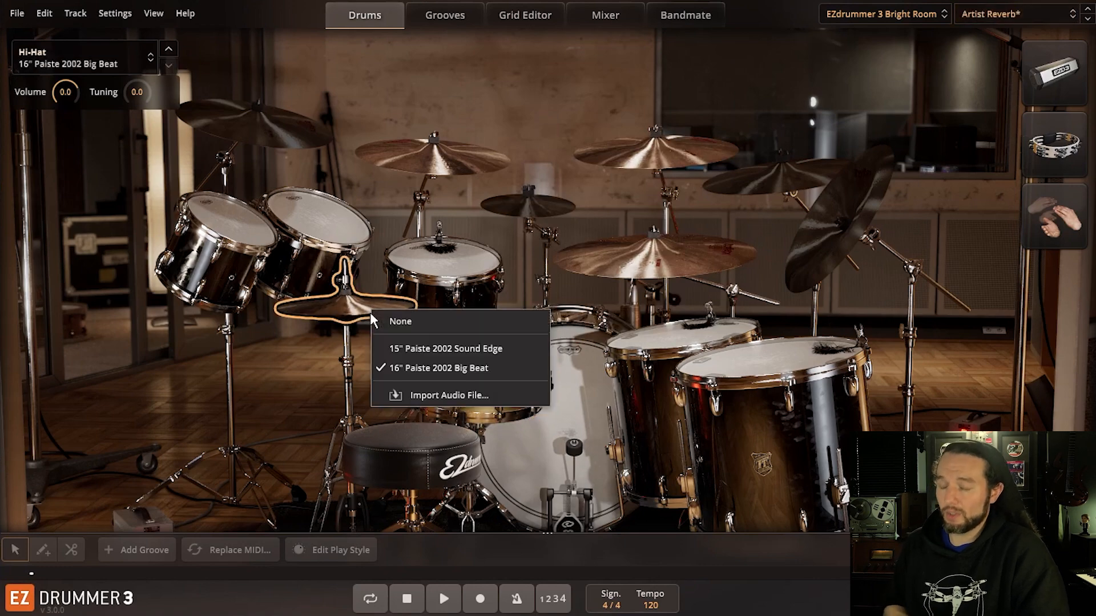
{"action": "left_click", "coordinate": [436, 348]}
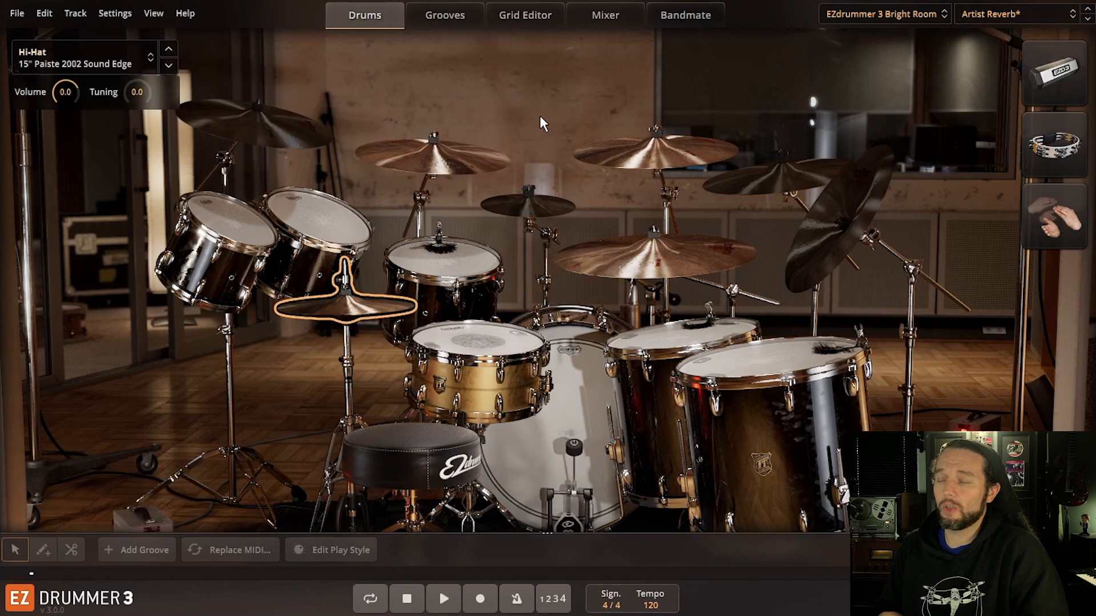
{"action": "left_click", "coordinate": [407, 598]}
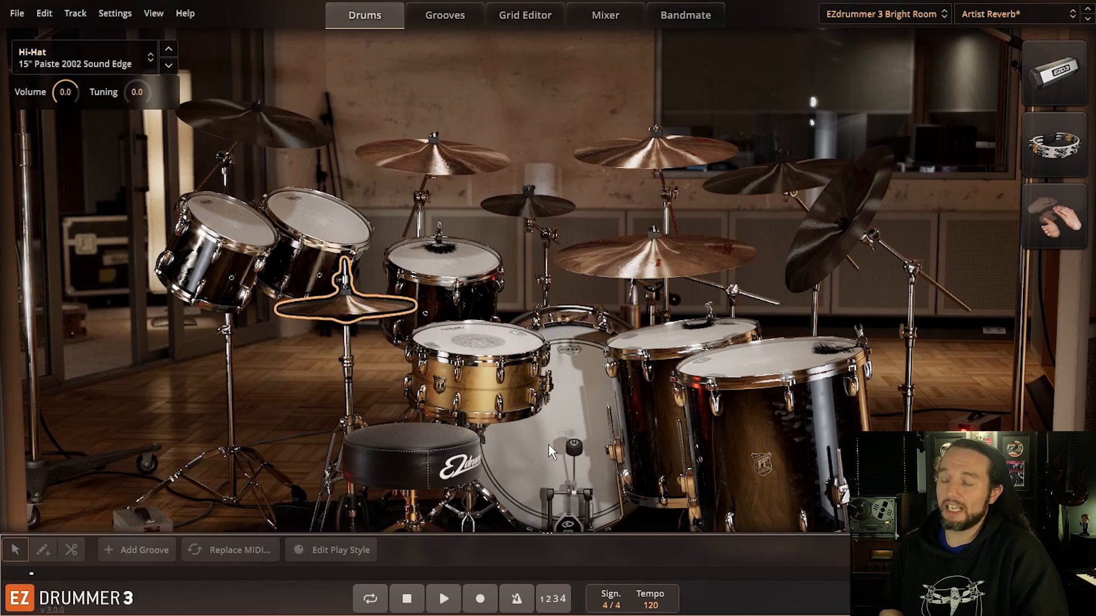
Step: Review the preset and snare choices, and show the user preset options for saving the customized kit
{"action": "left_click", "coordinate": [1015, 15]}
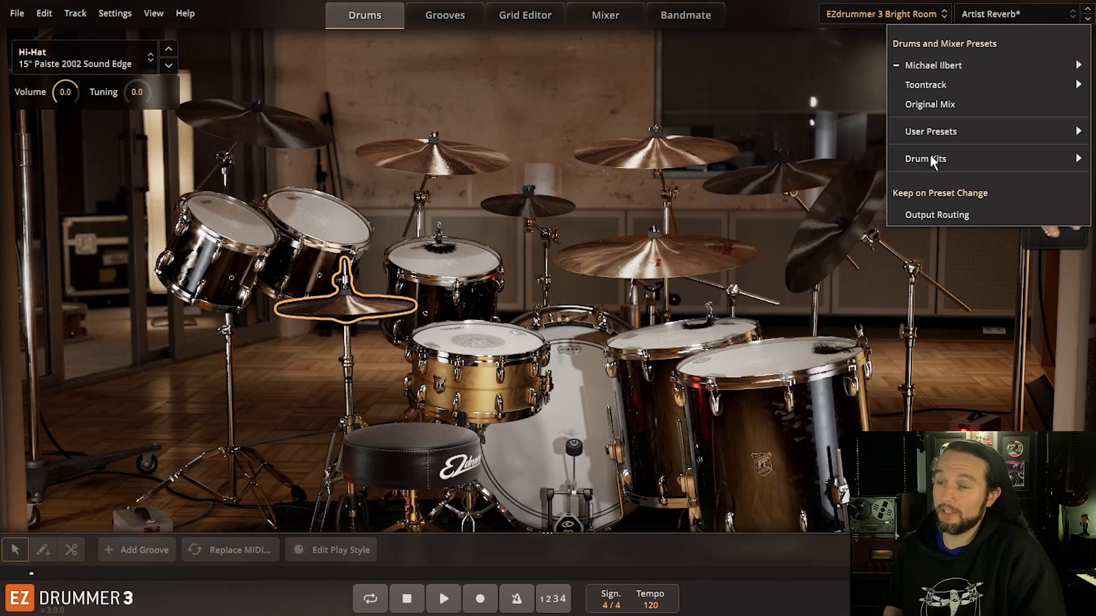
{"action": "left_click", "coordinate": [468, 349]}
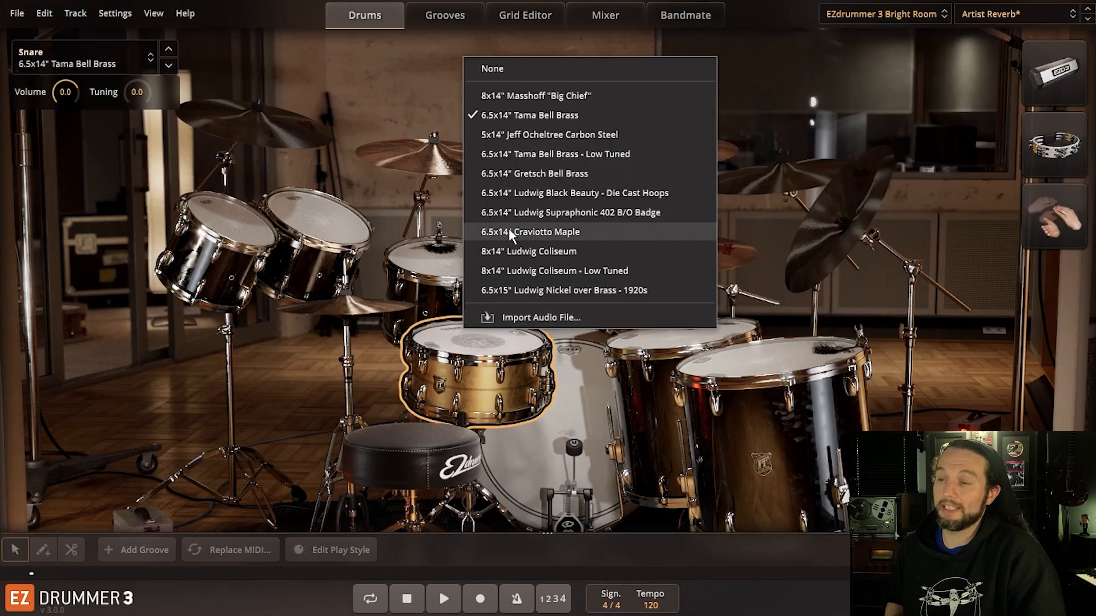
{"action": "left_click", "coordinate": [1020, 43]}
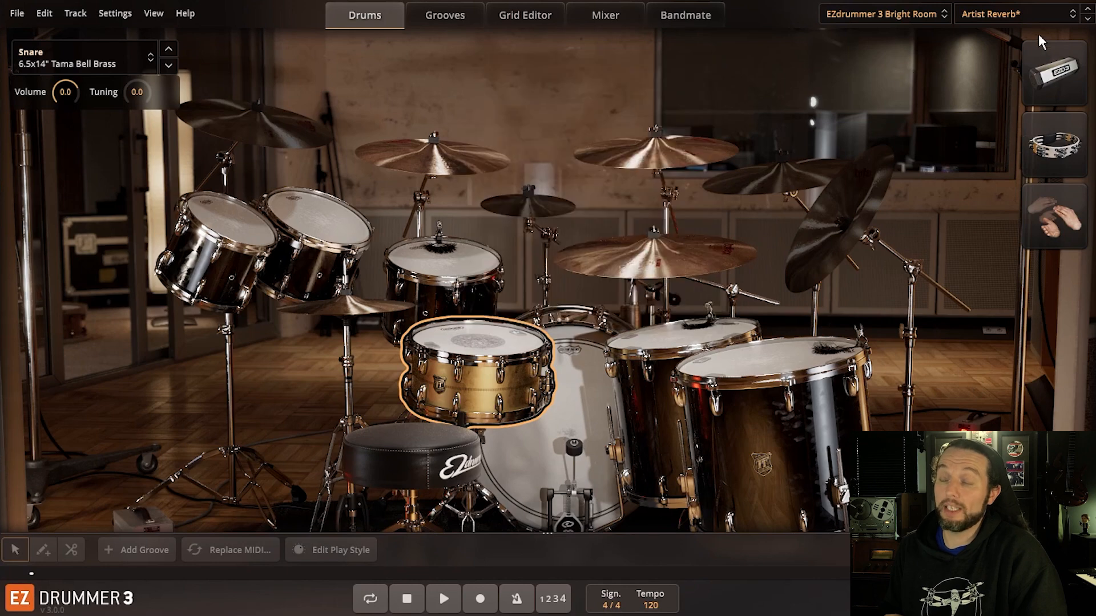
{"action": "left_click", "coordinate": [1034, 14]}
{"action": "mouse_move", "coordinate": [951, 122]}
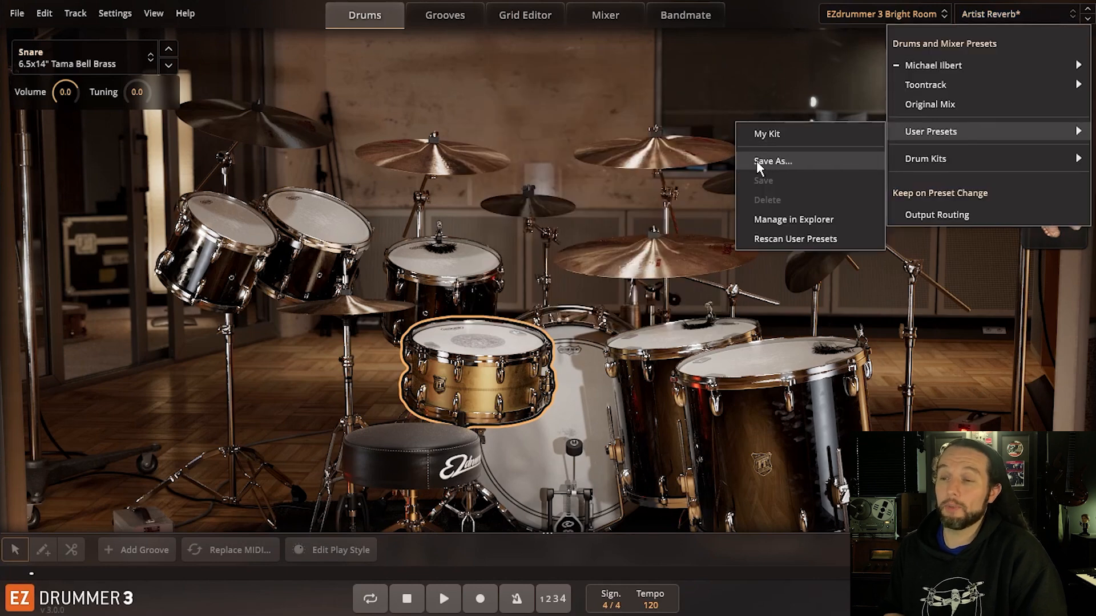